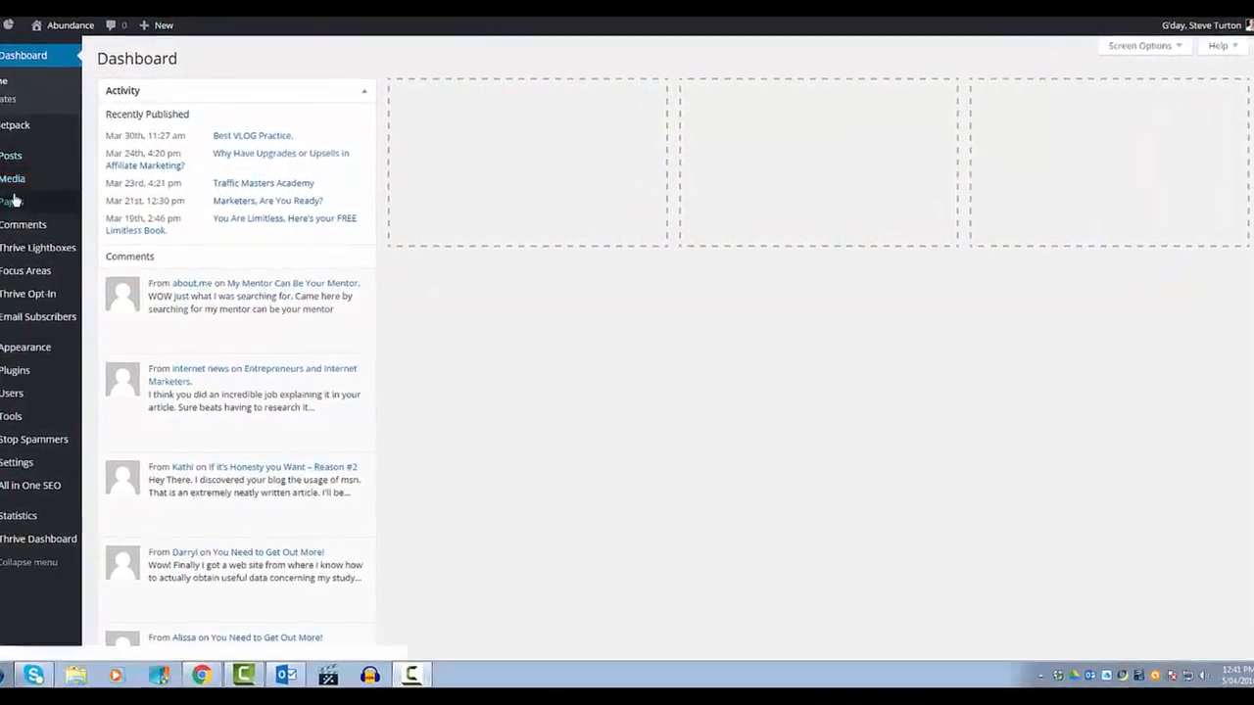
# Step: Create a new page and title it "Make a Million"
pyautogui.moveTo(12, 201)
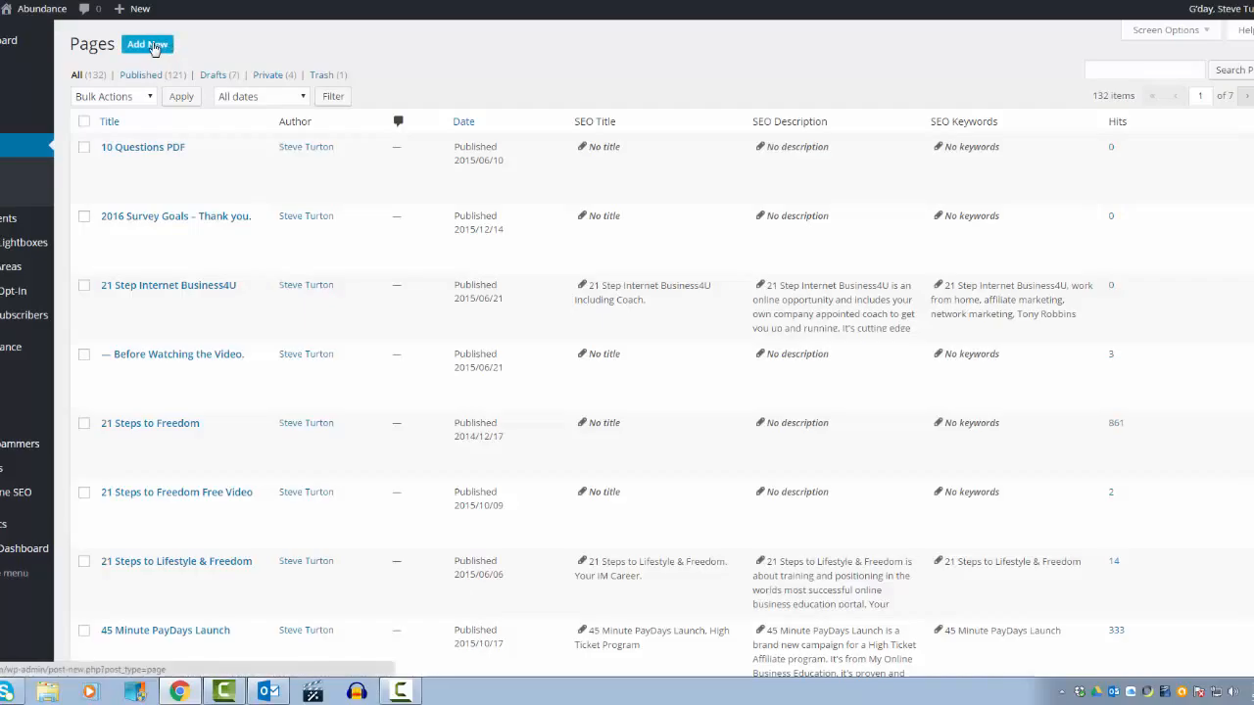
pyautogui.click(154, 47)
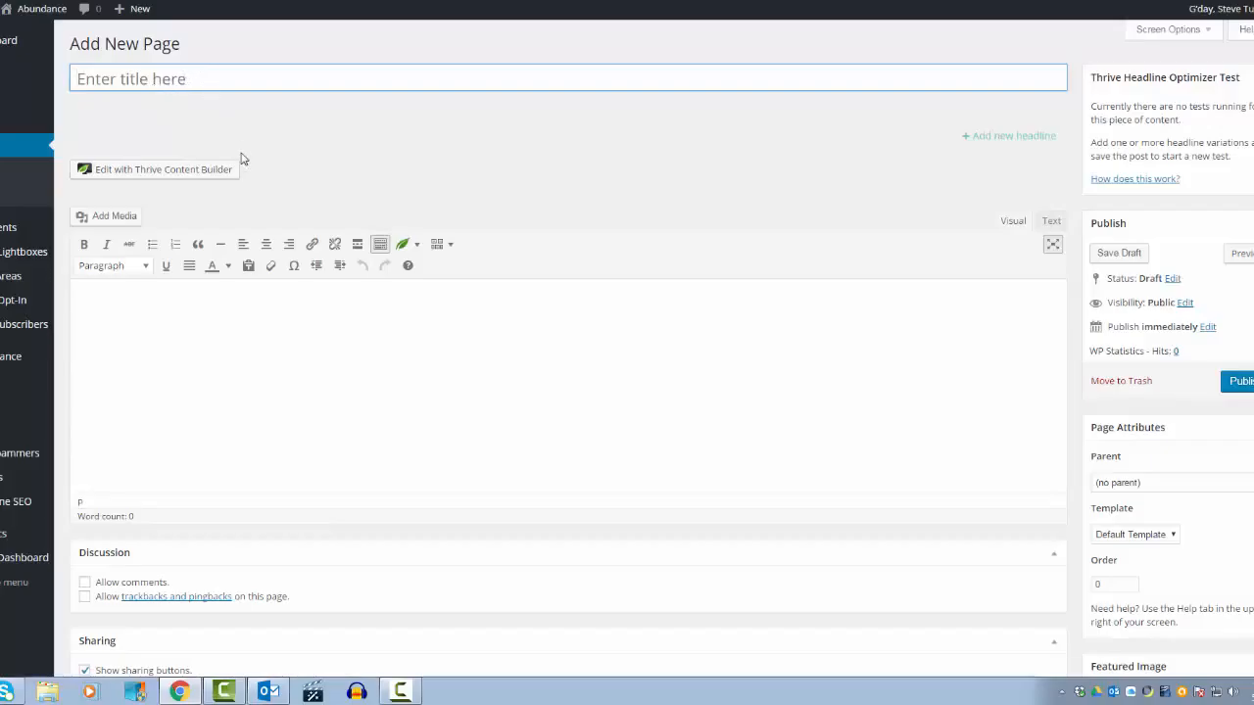
pyautogui.write('Ma')
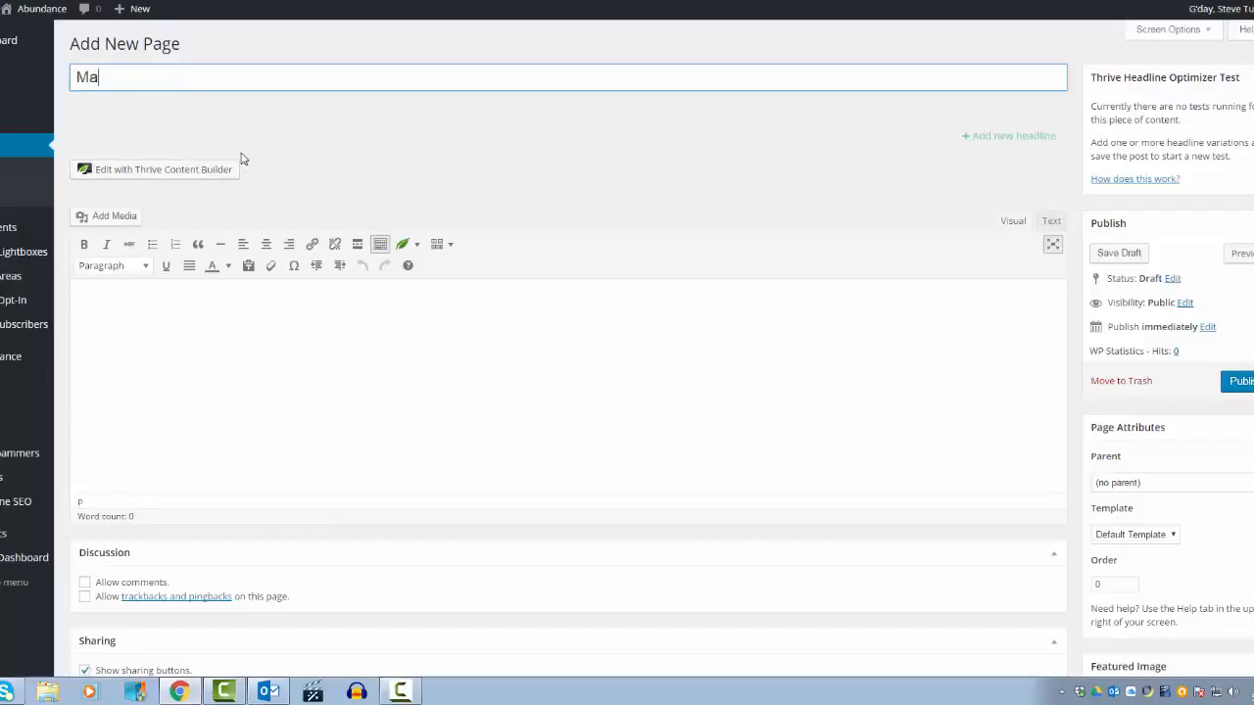
pyautogui.write('ke a Million!')
# Step: In Thrive Theme display options, hide the page title, turn breadcrumbs off, choose no featured image and turn share buttons off
pyautogui.scroll(-4, 392, 223)
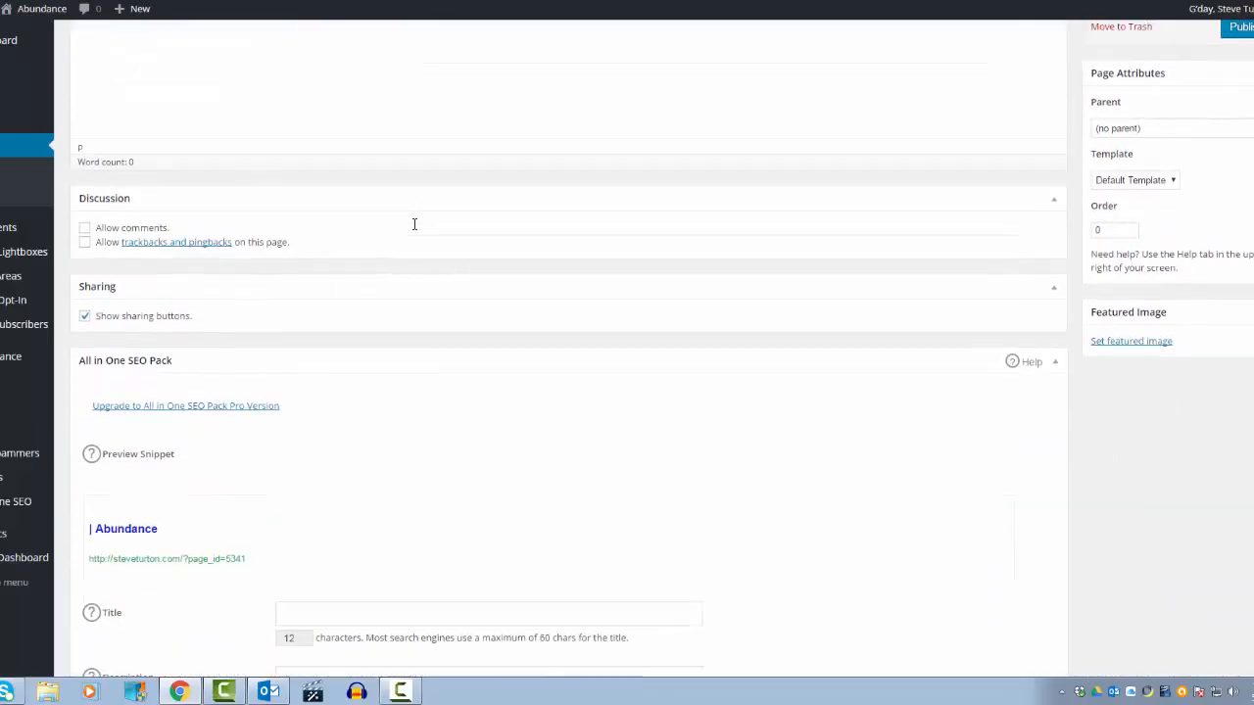
pyautogui.scroll(-2, 379, 217)
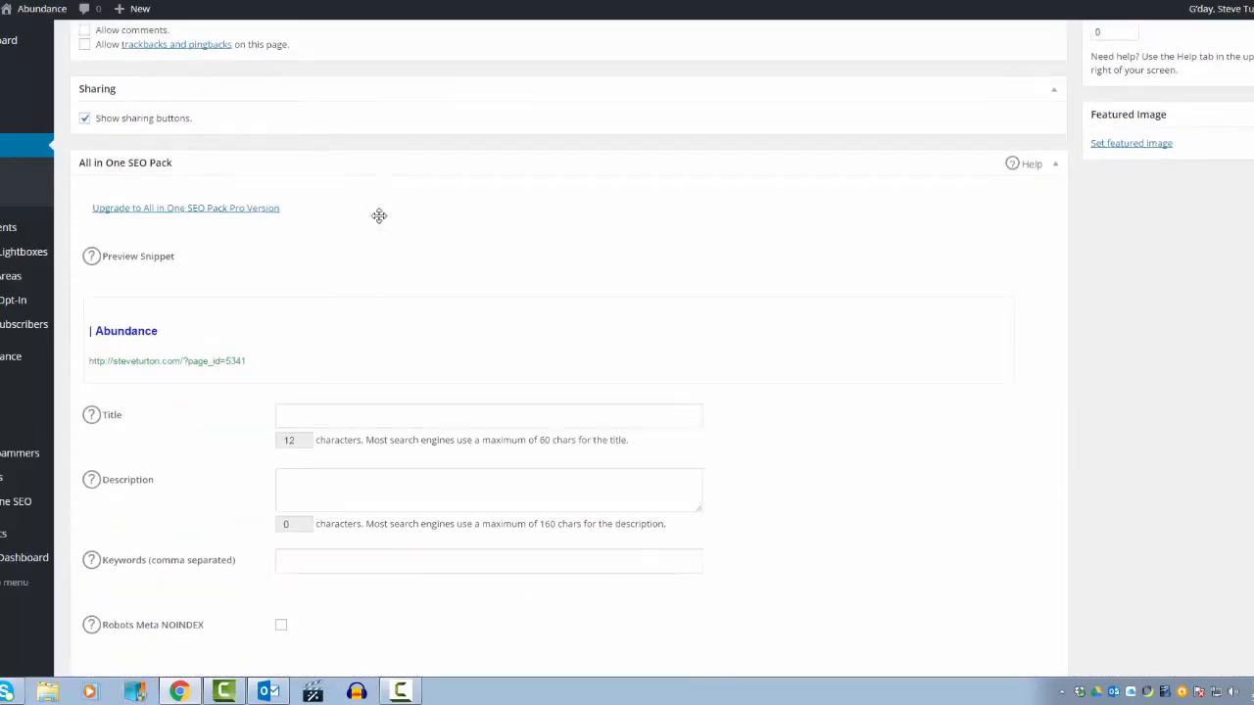
pyautogui.scroll(-1, 379, 216)
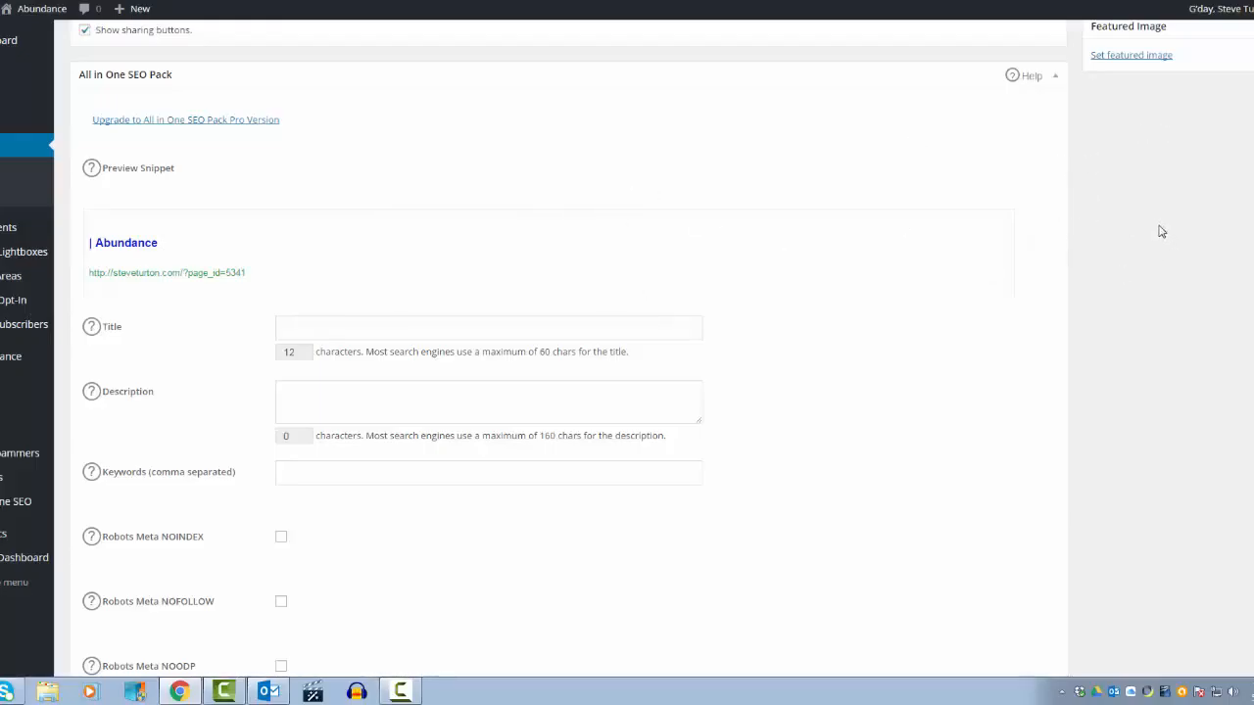
pyautogui.scroll(-1, 1161, 231)
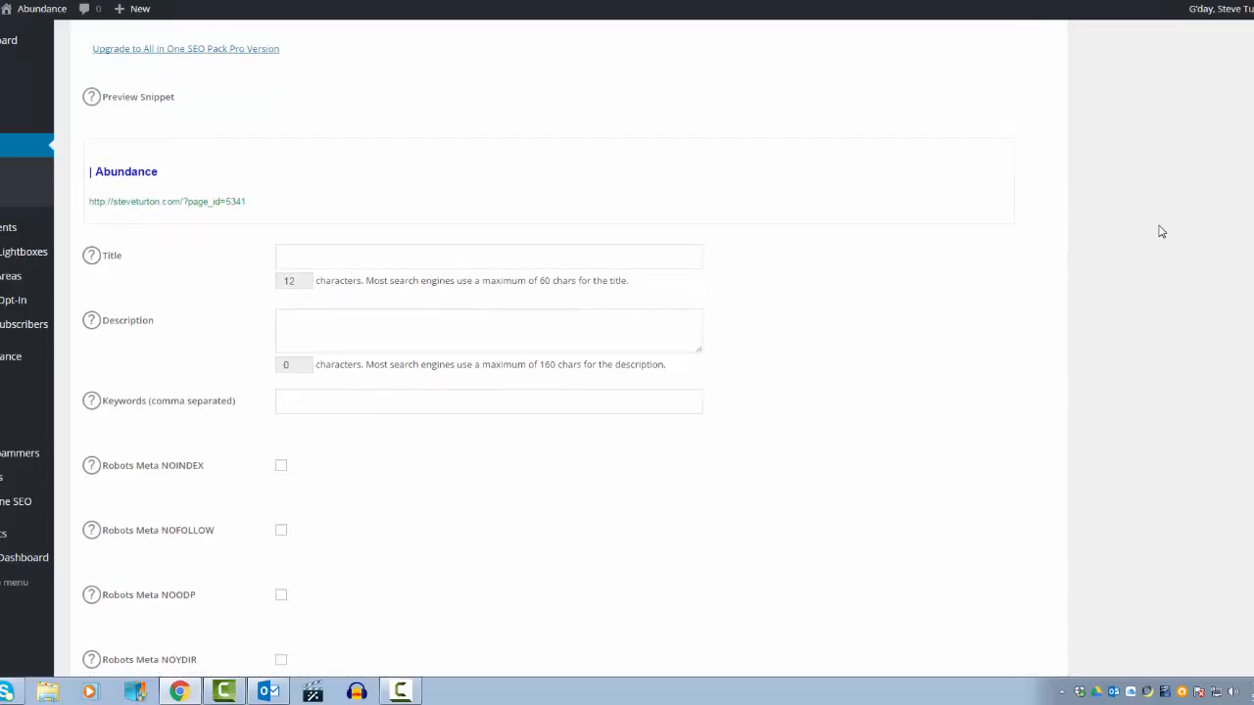
pyautogui.scroll(-8, 1161, 231)
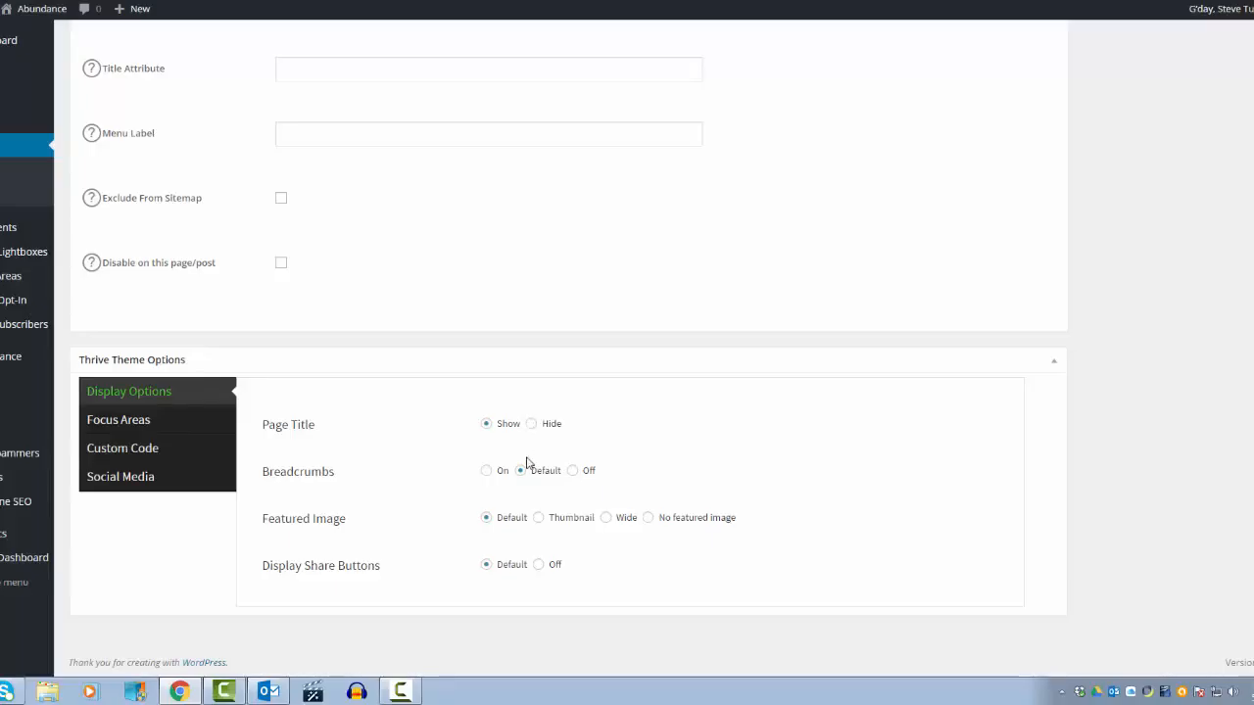
pyautogui.click(532, 424)
pyautogui.click(572, 471)
pyautogui.click(647, 518)
pyautogui.click(538, 565)
# Step: Hide both the top and bottom focus areas in the Thrive Theme focus area options
pyautogui.click(152, 426)
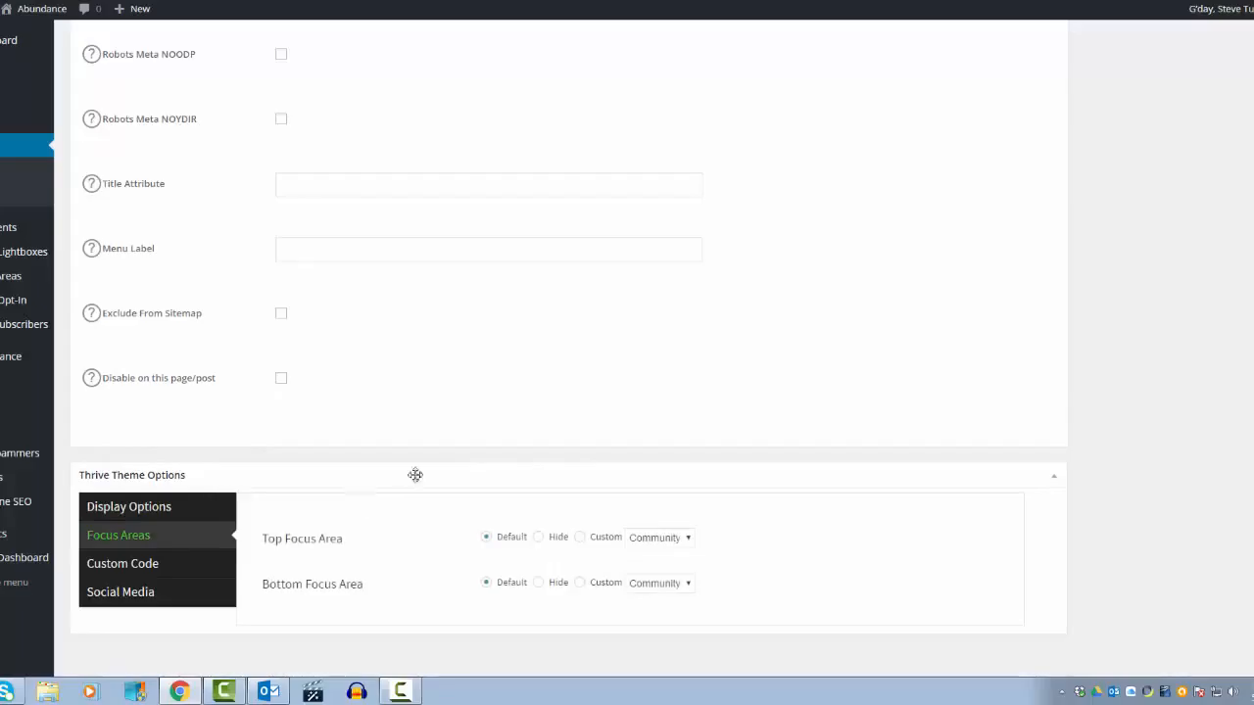
pyautogui.click(539, 537)
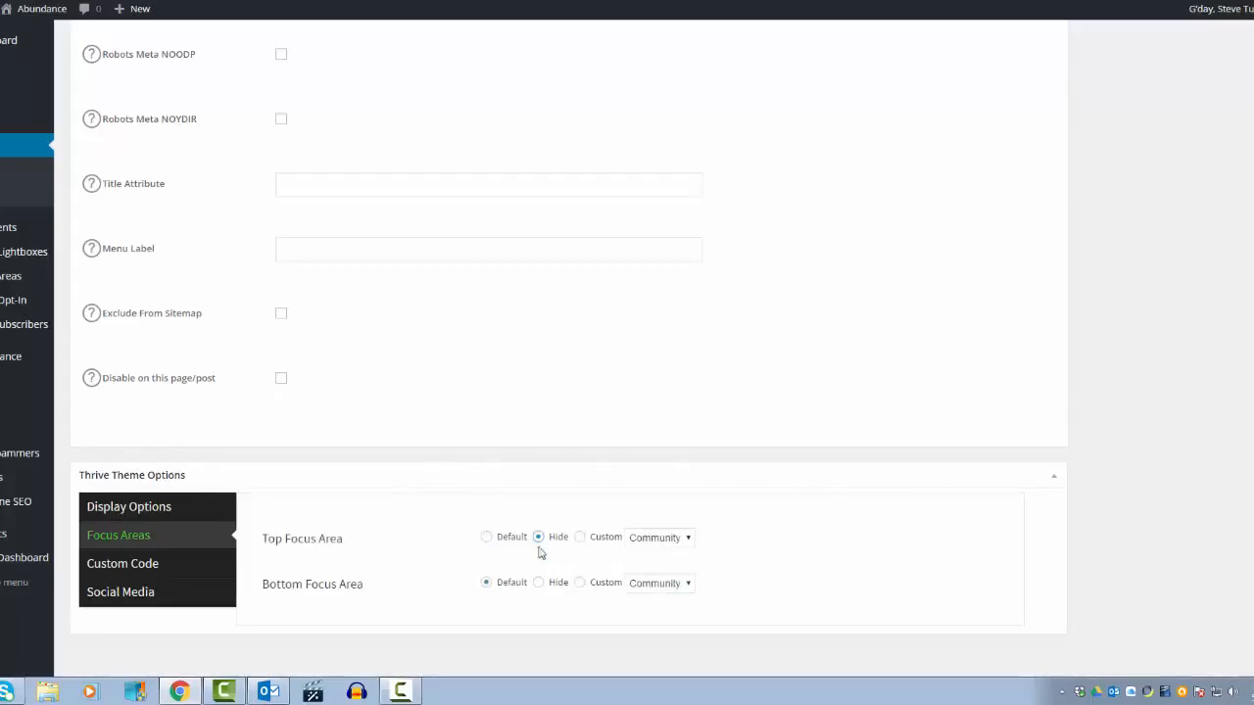
pyautogui.click(538, 586)
pyautogui.scroll(2, 568, 470)
pyautogui.scroll(10, 573, 474)
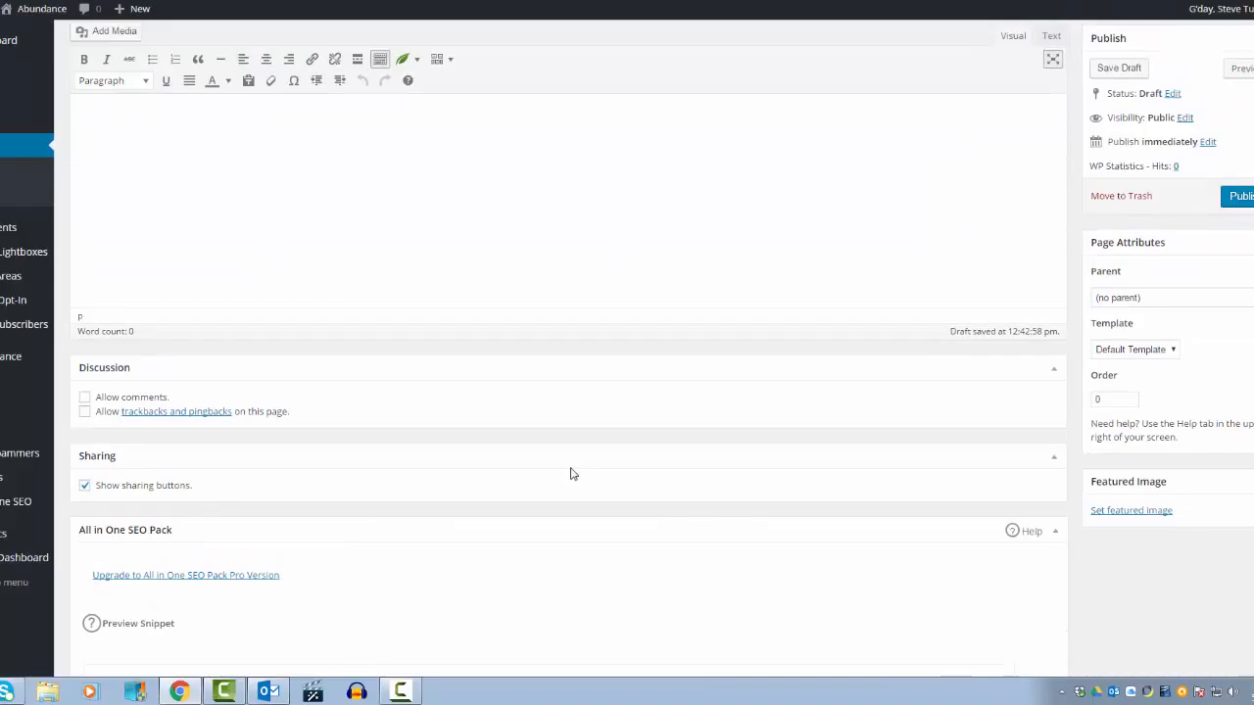
pyautogui.scroll(-6, 573, 474)
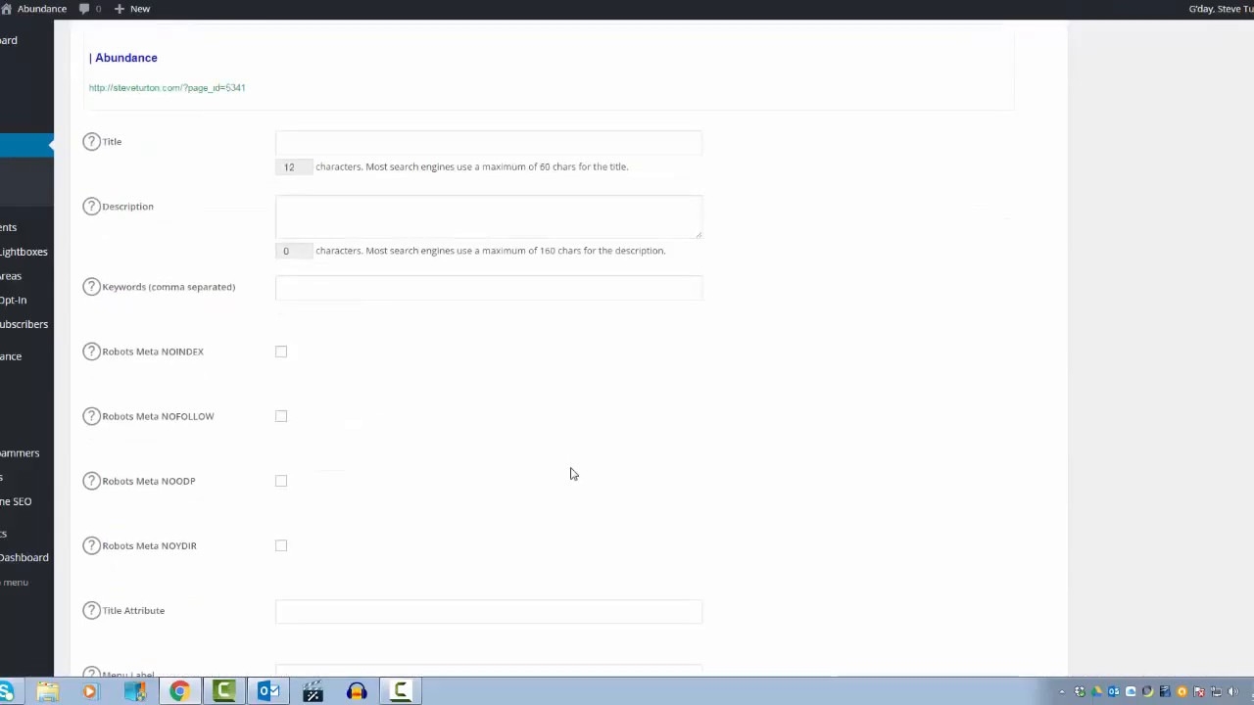
pyautogui.scroll(4, 573, 474)
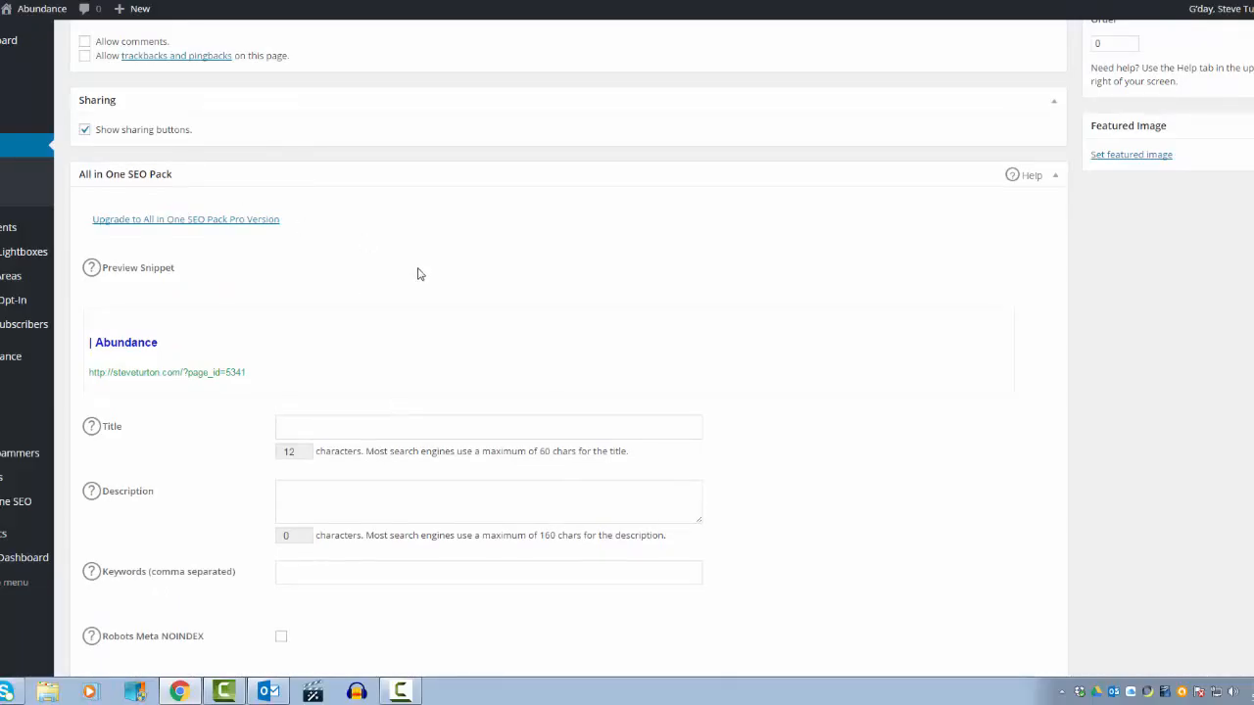
pyautogui.scroll(-2, 411, 299)
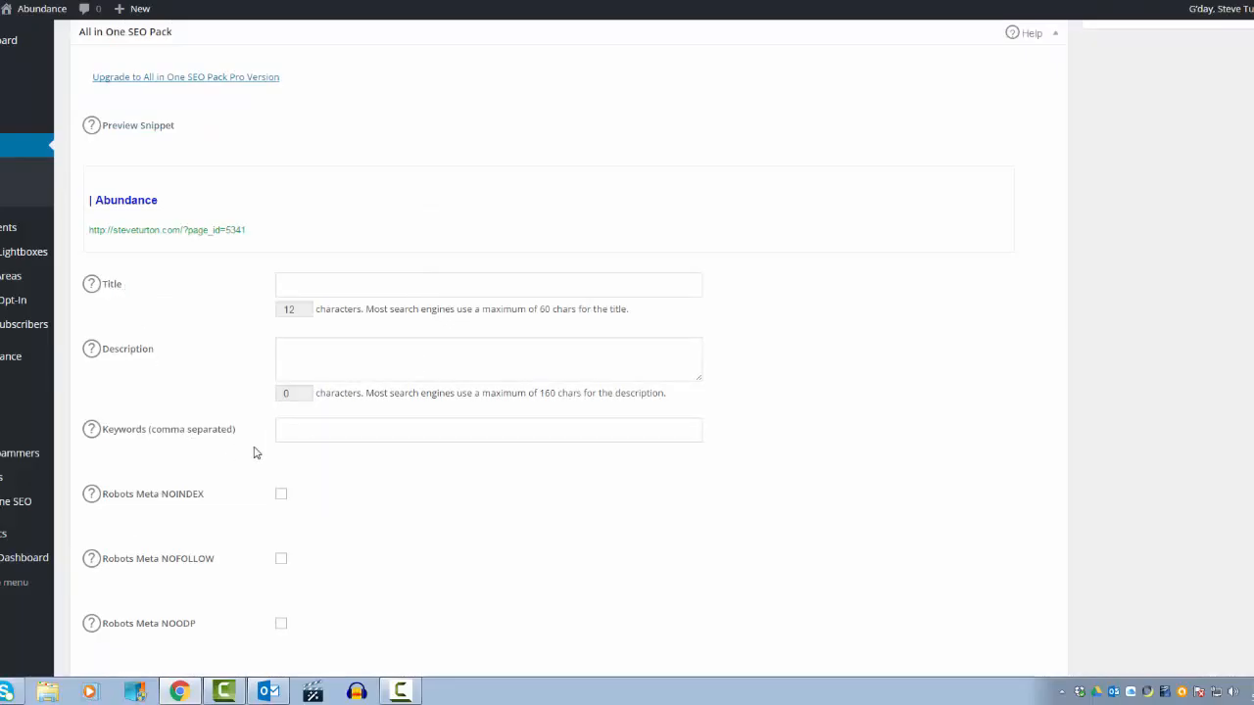
# Step: Set the page template to Landing Page and save the draft
pyautogui.scroll(7, 643, 429)
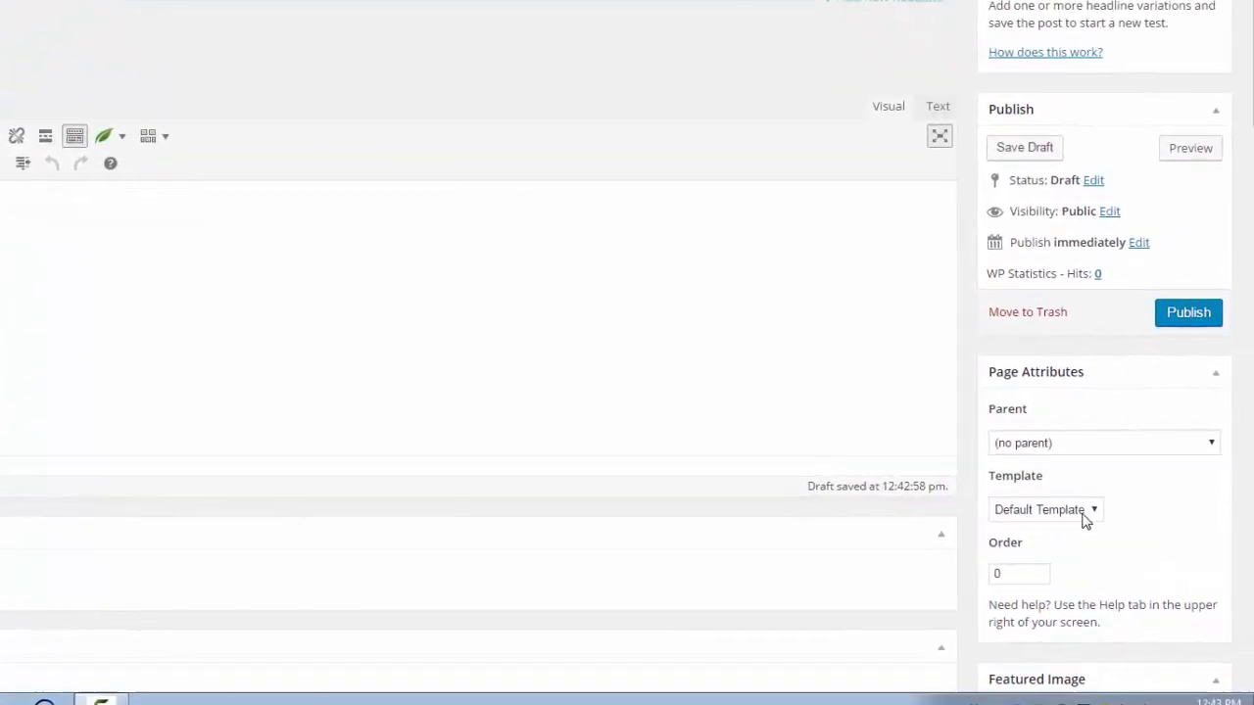
pyautogui.click(1084, 517)
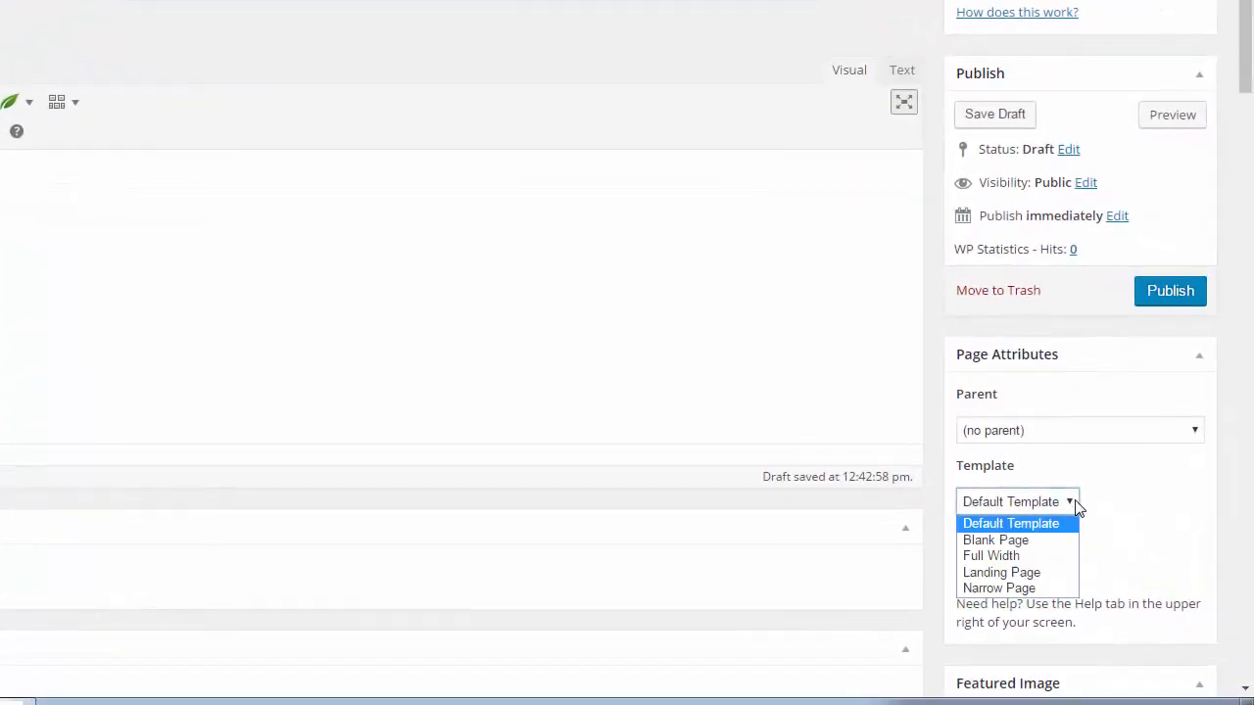
pyautogui.click(1008, 576)
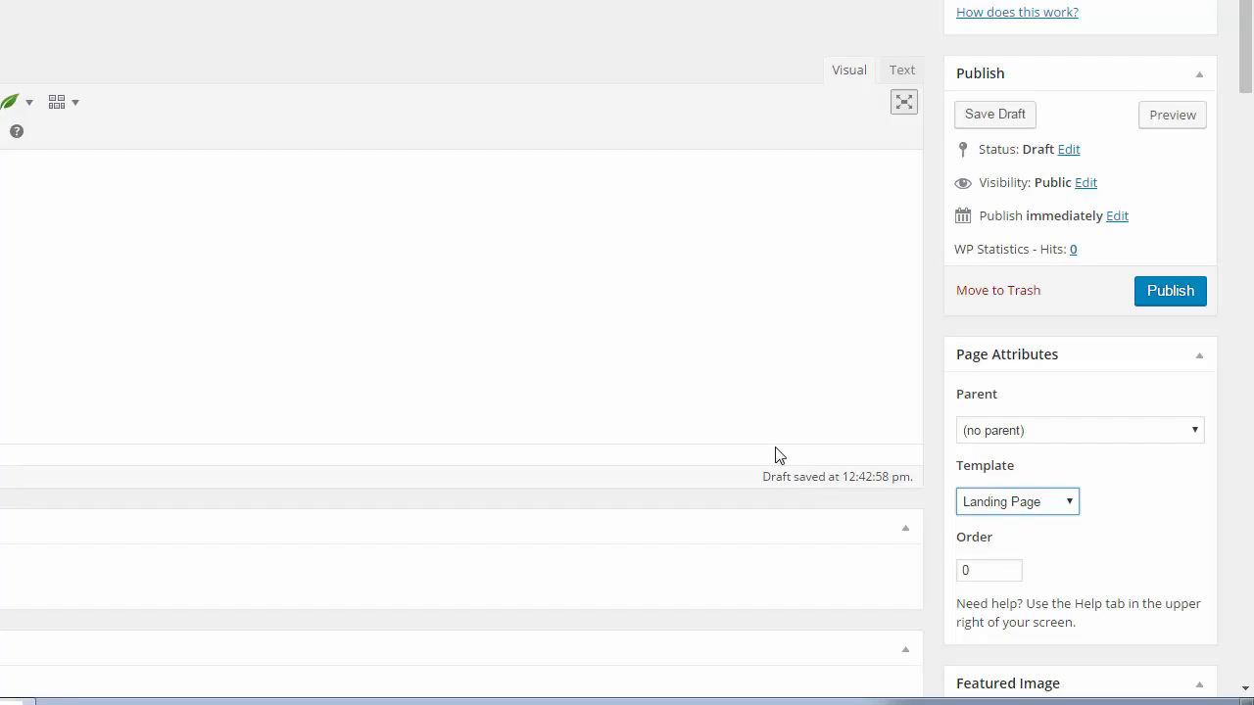
pyautogui.click(995, 115)
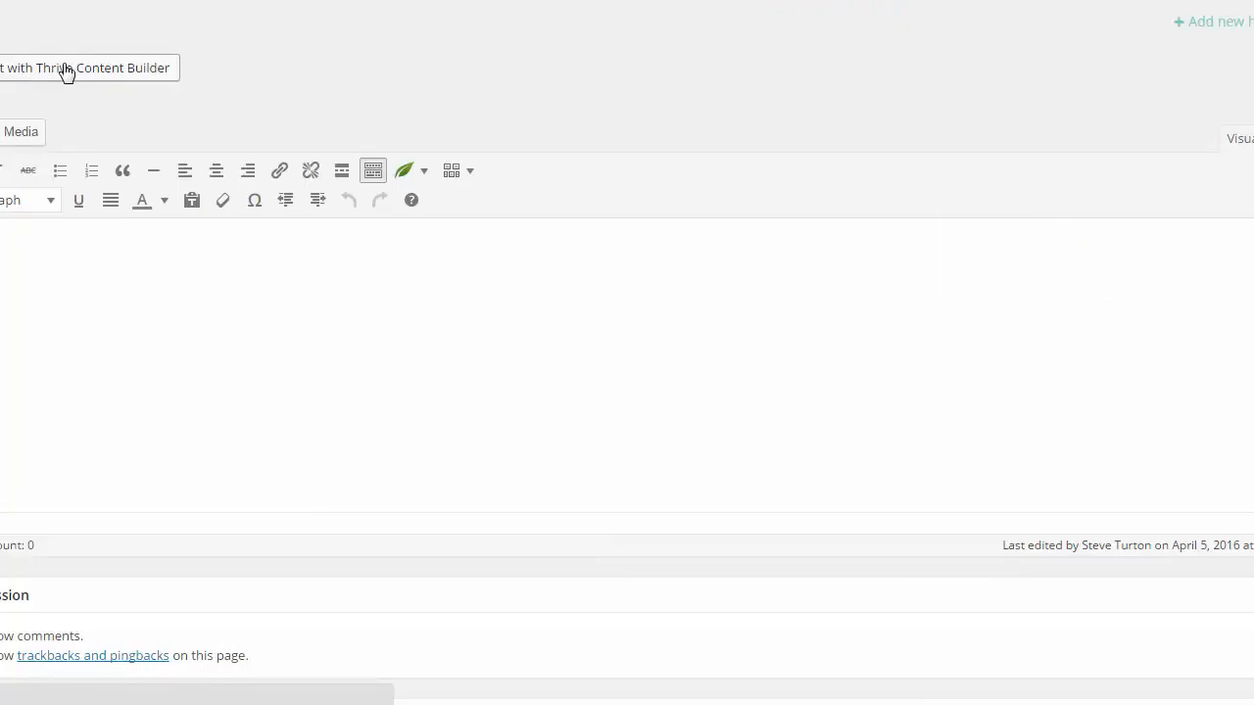
# Step: Open the page in Thrive Content Builder and open the landing page chooser
pyautogui.click(66, 71)
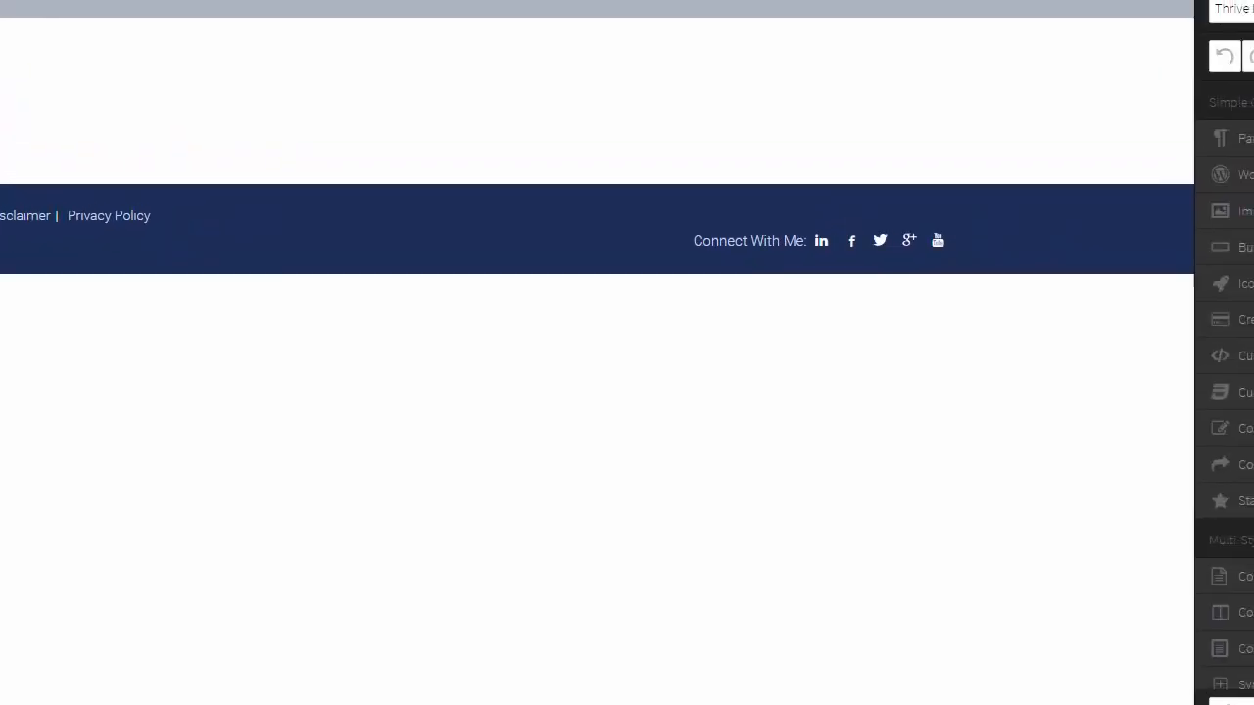
pyautogui.click(1144, 115)
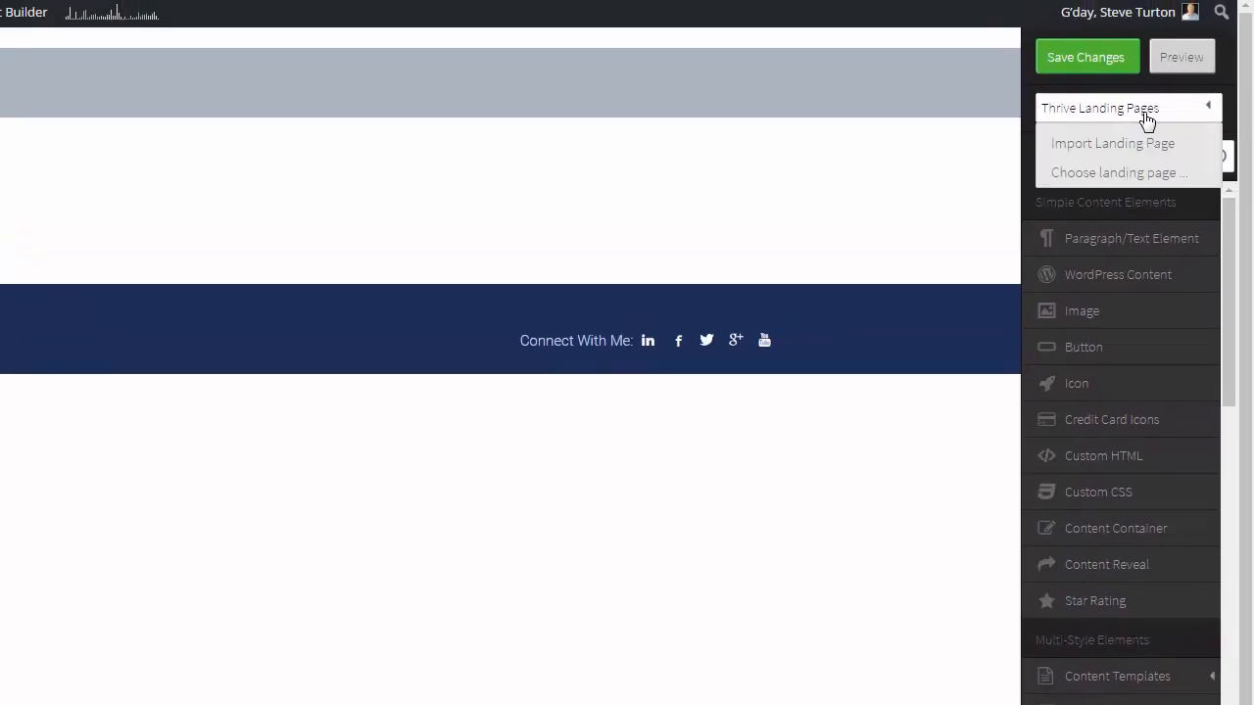
pyautogui.click(1108, 174)
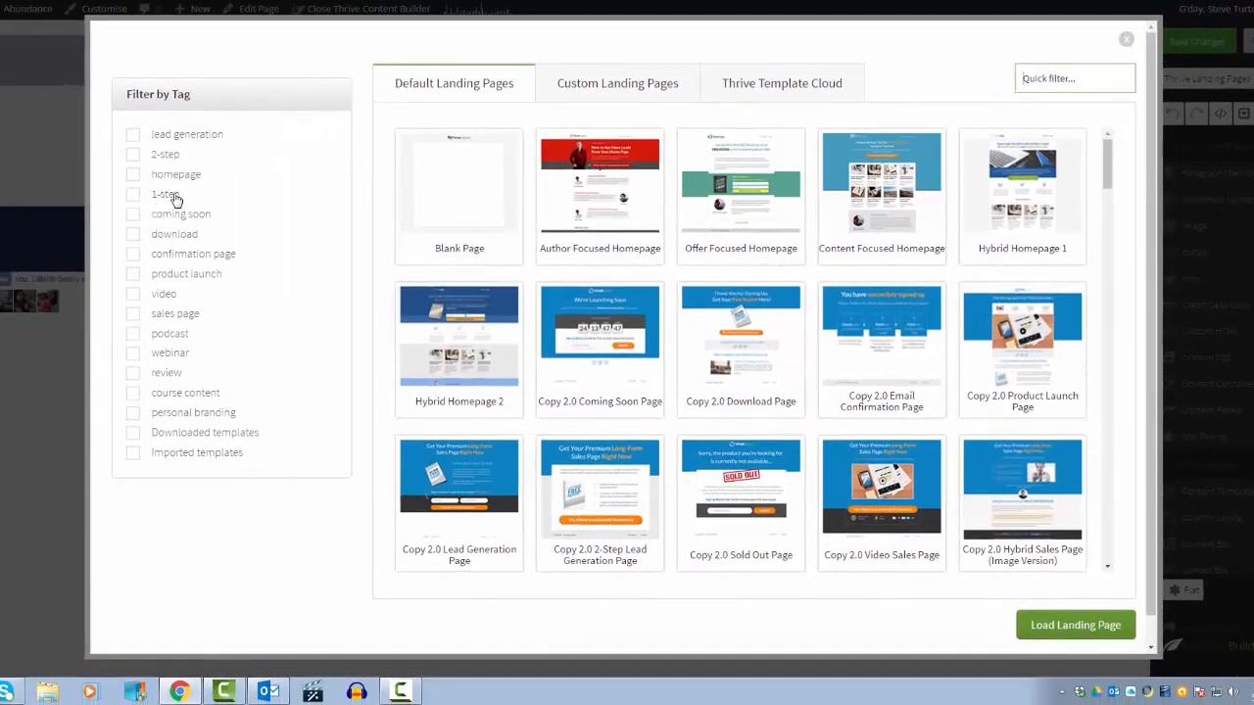
# Step: Filter templates by the lead generation tag and load the Mini Squeeze landing page
pyautogui.click(134, 135)
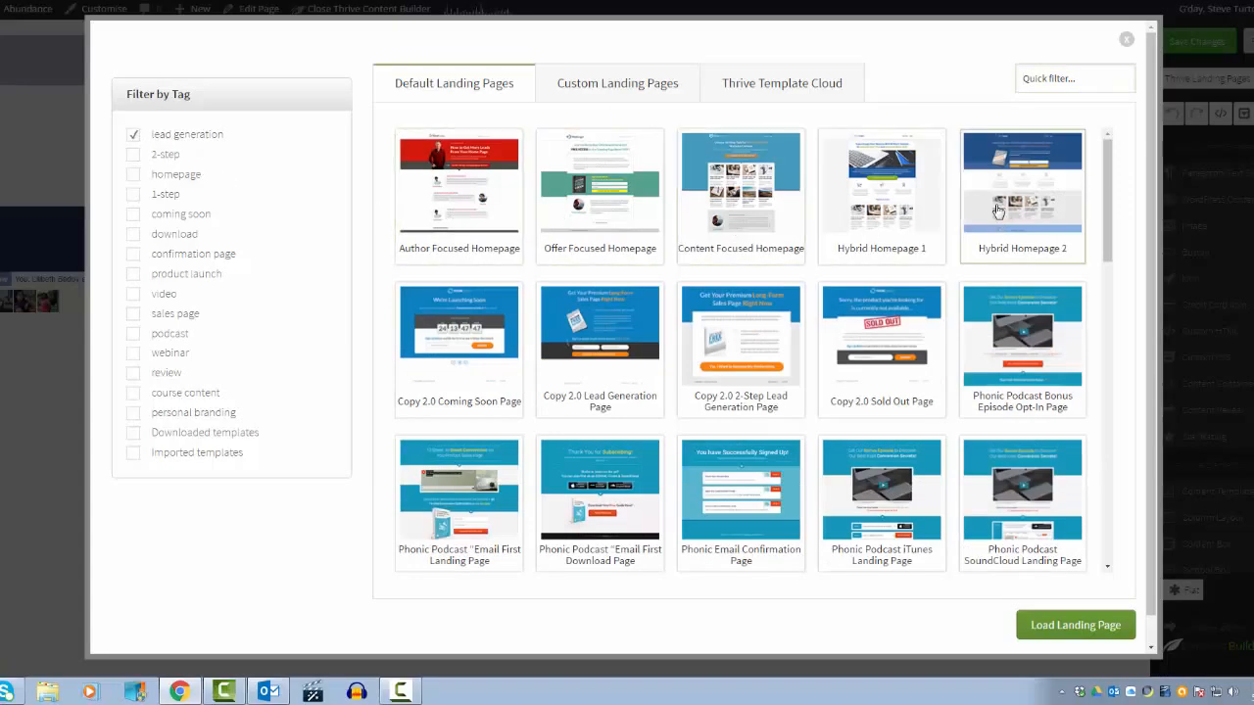
pyautogui.scroll(-6, 809, 409)
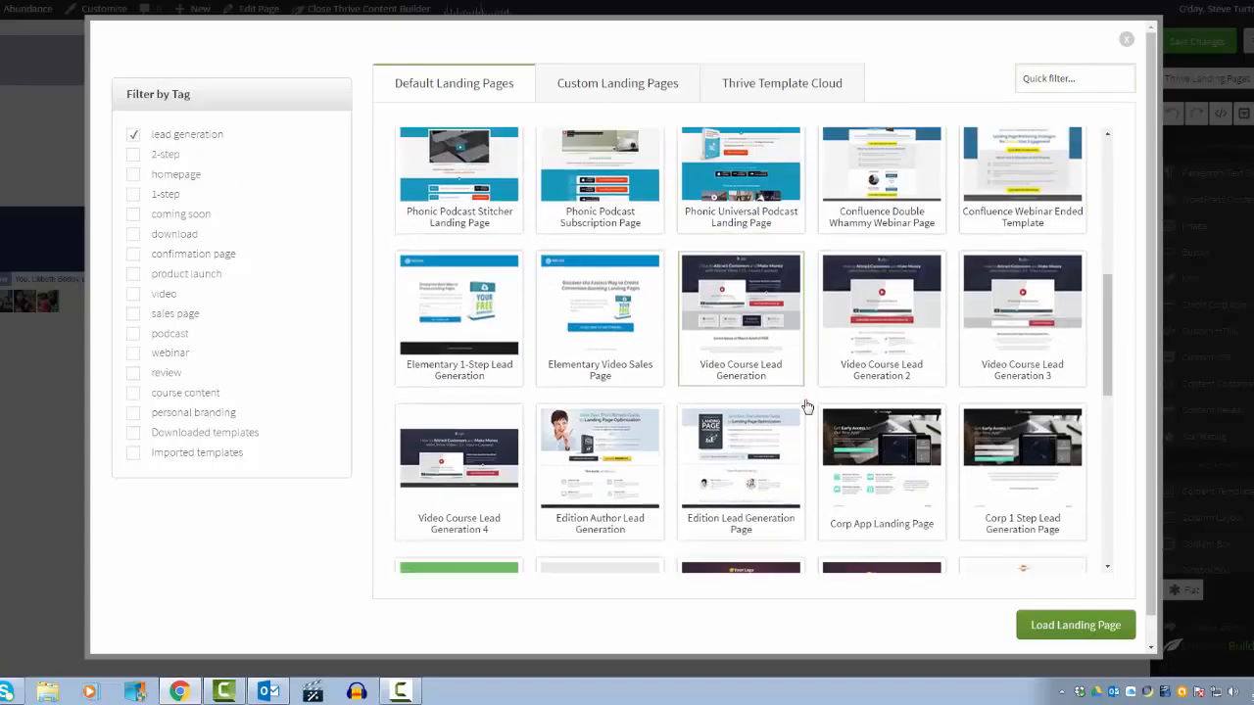
pyautogui.scroll(-3, 807, 406)
pyautogui.scroll(1, 807, 407)
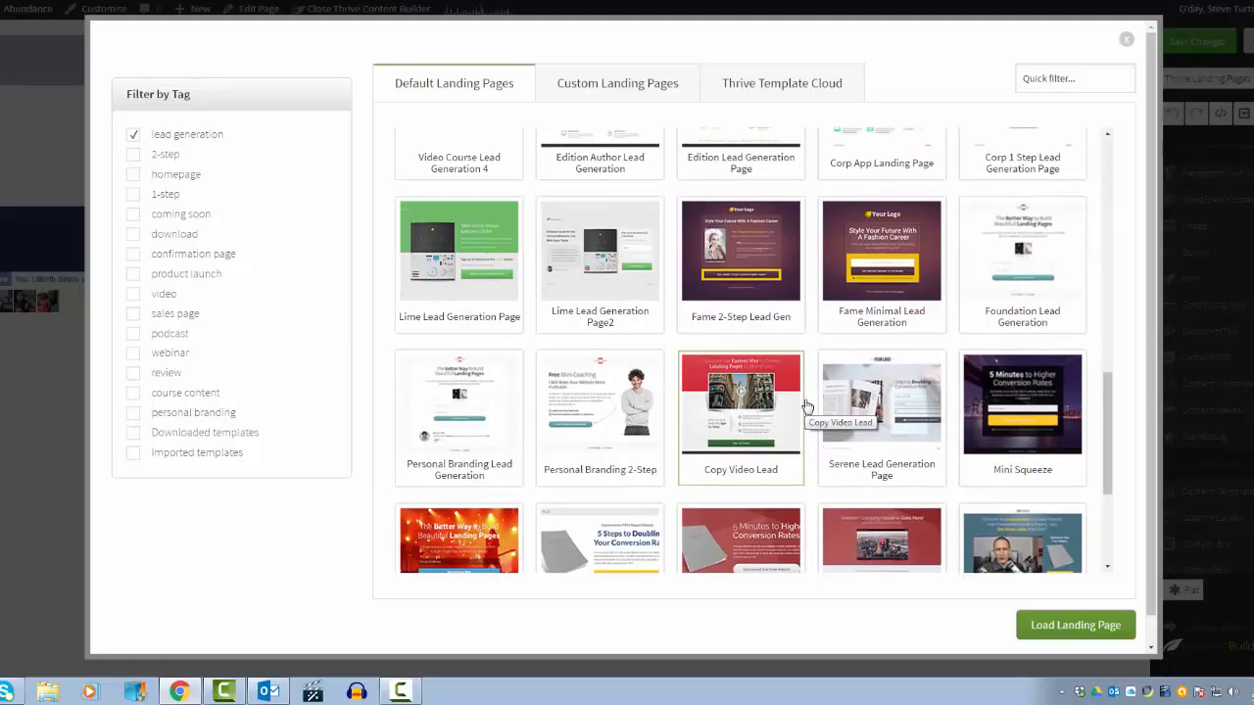
pyautogui.scroll(-1, 807, 407)
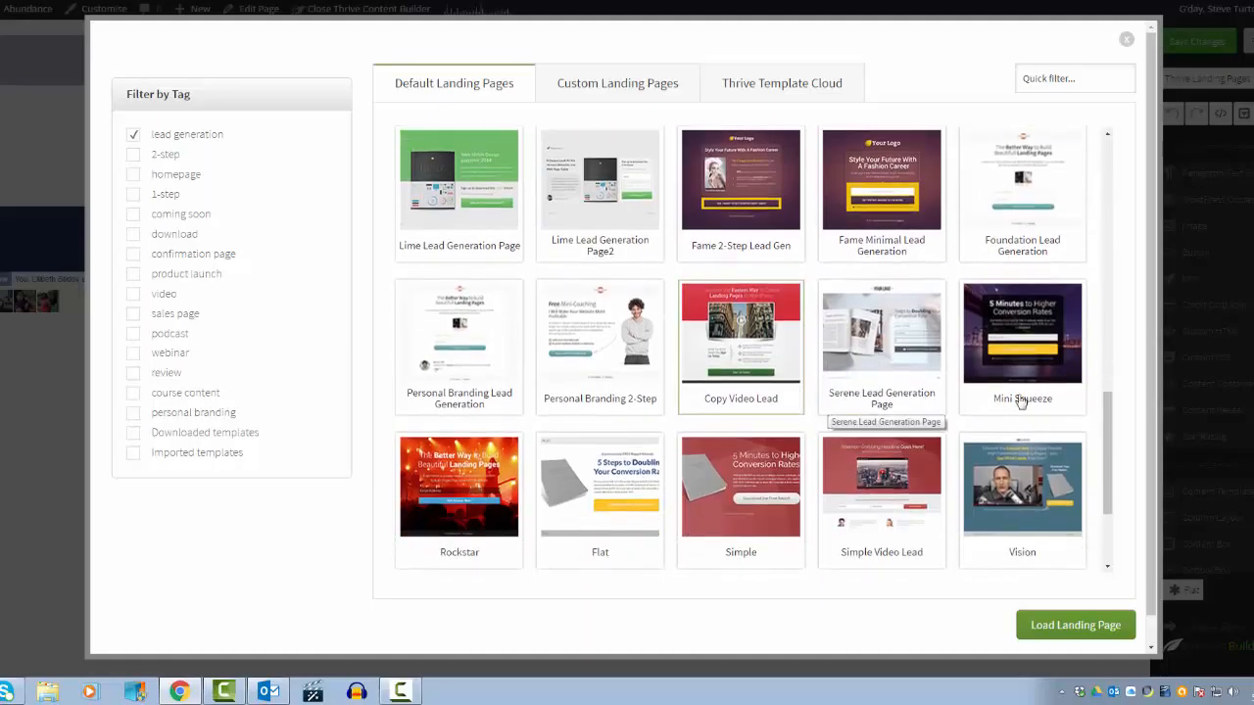
pyautogui.click(1031, 335)
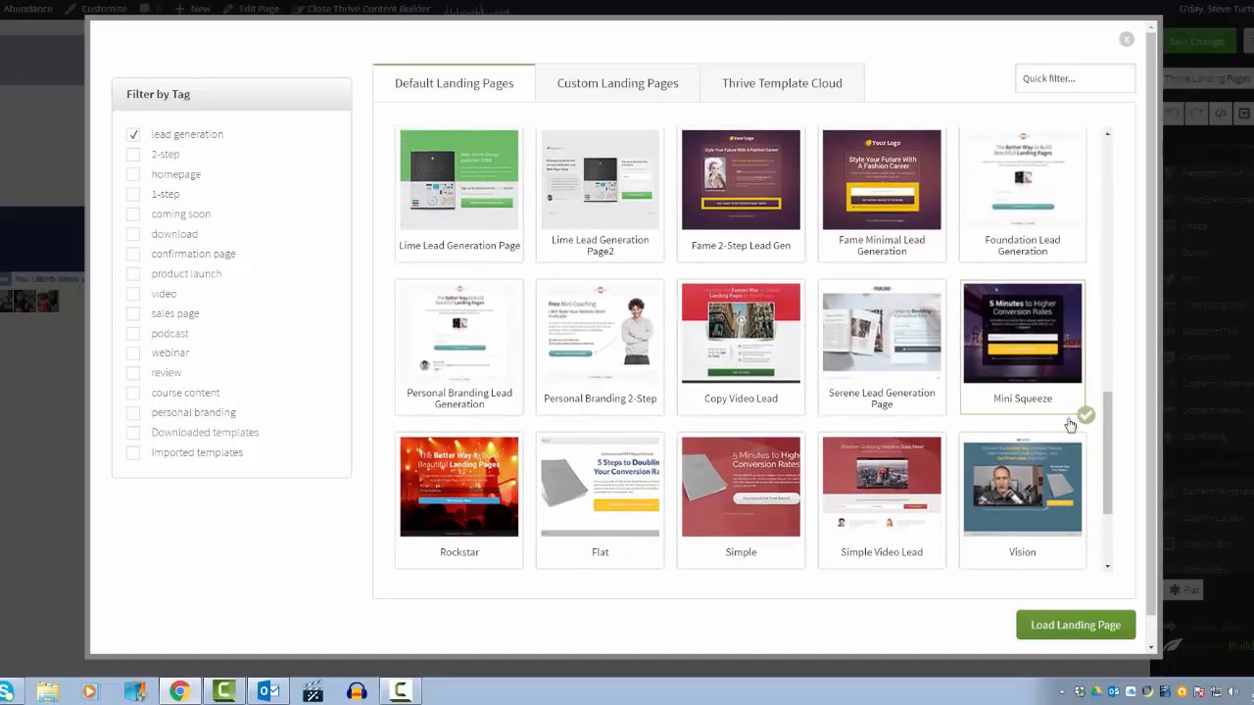
pyautogui.click(1073, 631)
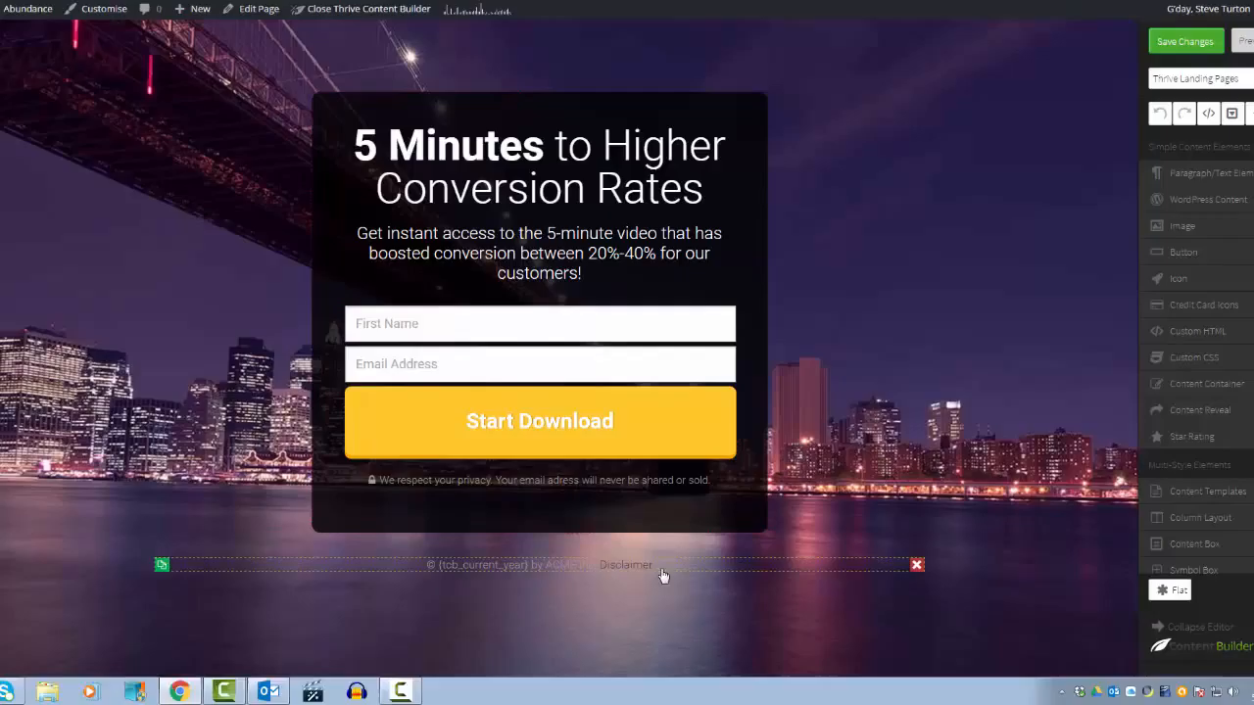
# Step: Replace the author name in the footer copyright line with the site owner's name
pyautogui.click(578, 564)
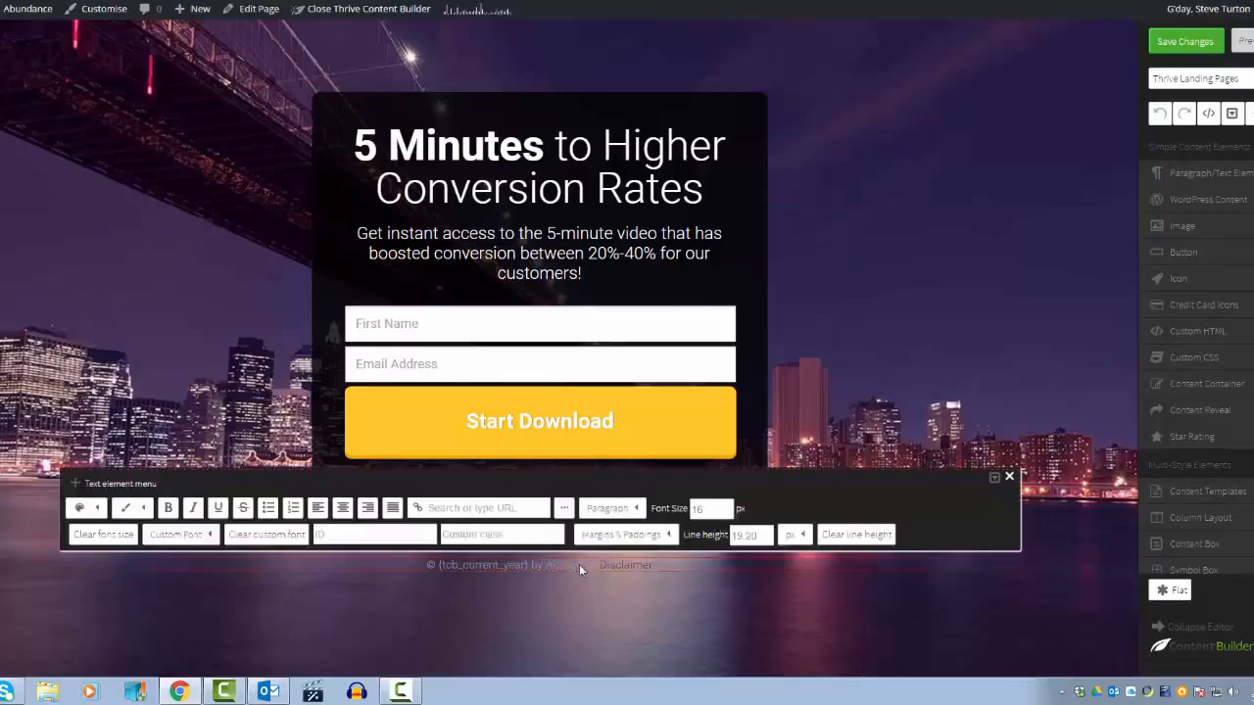
pyautogui.press('BackSpace')
pyautogui.press('BackSpace')
pyautogui.press('BackSpace')
pyautogui.press('BackSpace')
pyautogui.press('BackSpace')
pyautogui.press('BackSpace')
pyautogui.press('BackSpace')
pyautogui.press('BackSpace')
pyautogui.write('Steve')
pyautogui.write(' Turton')
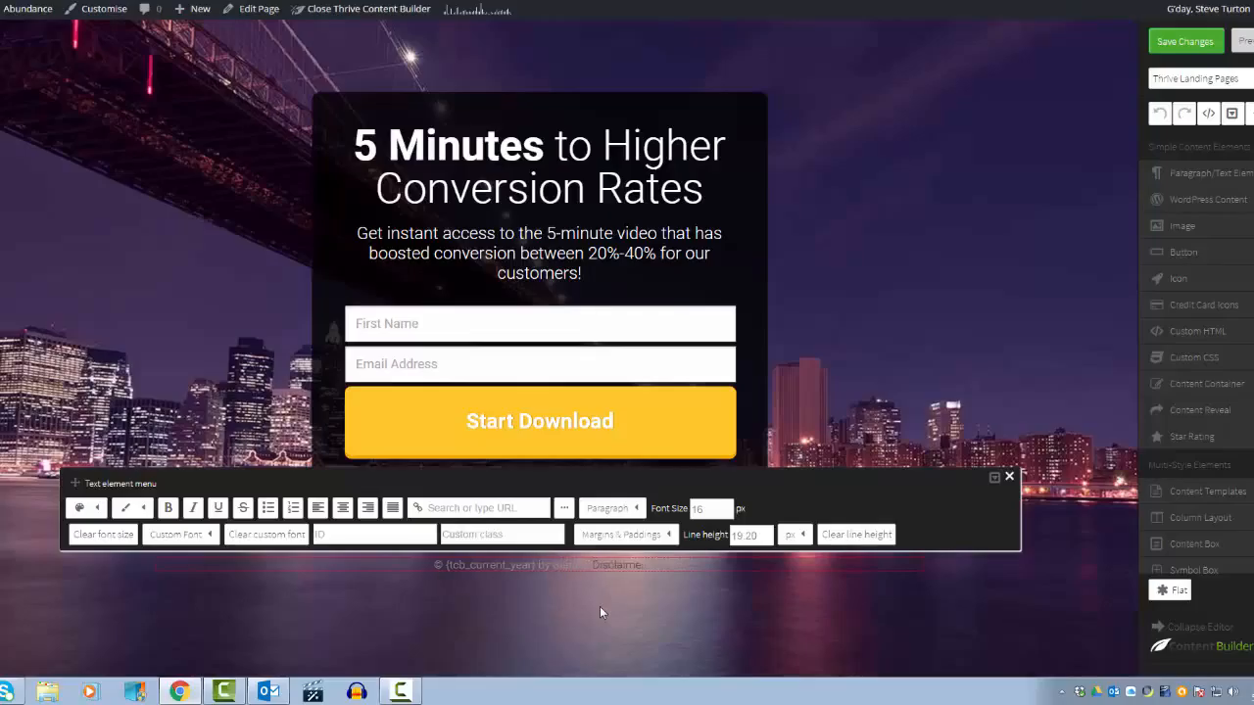
pyautogui.write('urton')
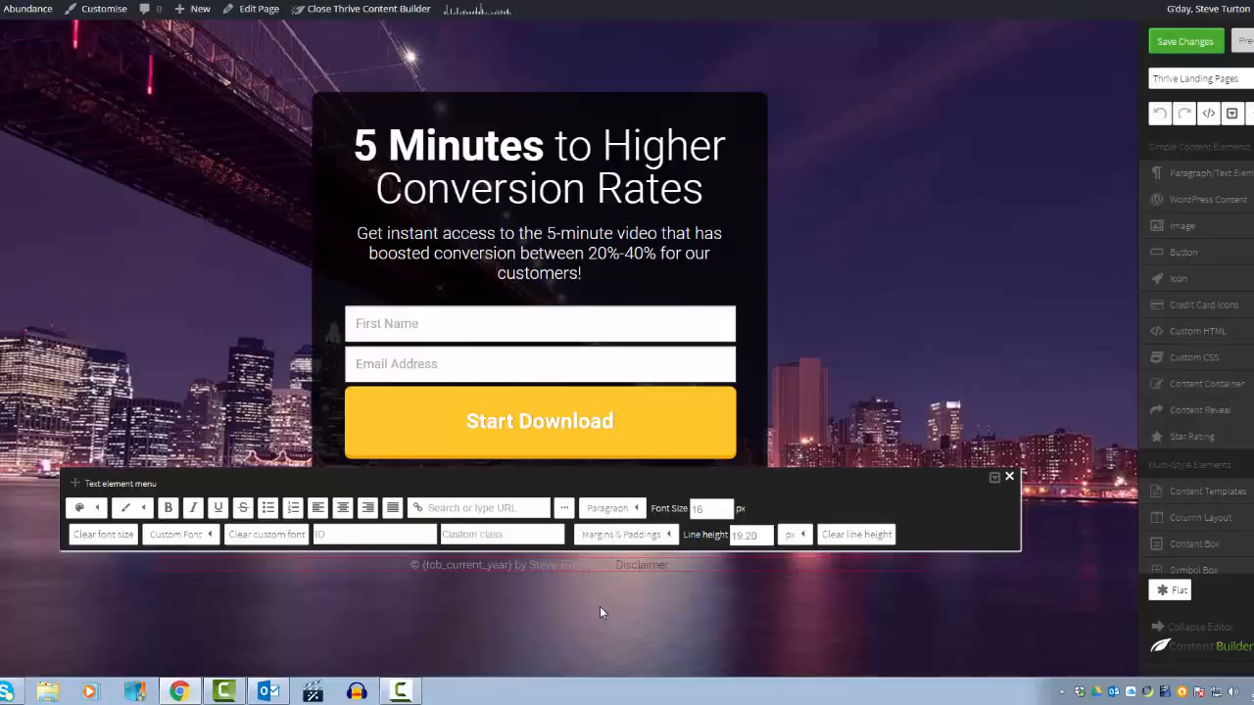
pyautogui.click(701, 611)
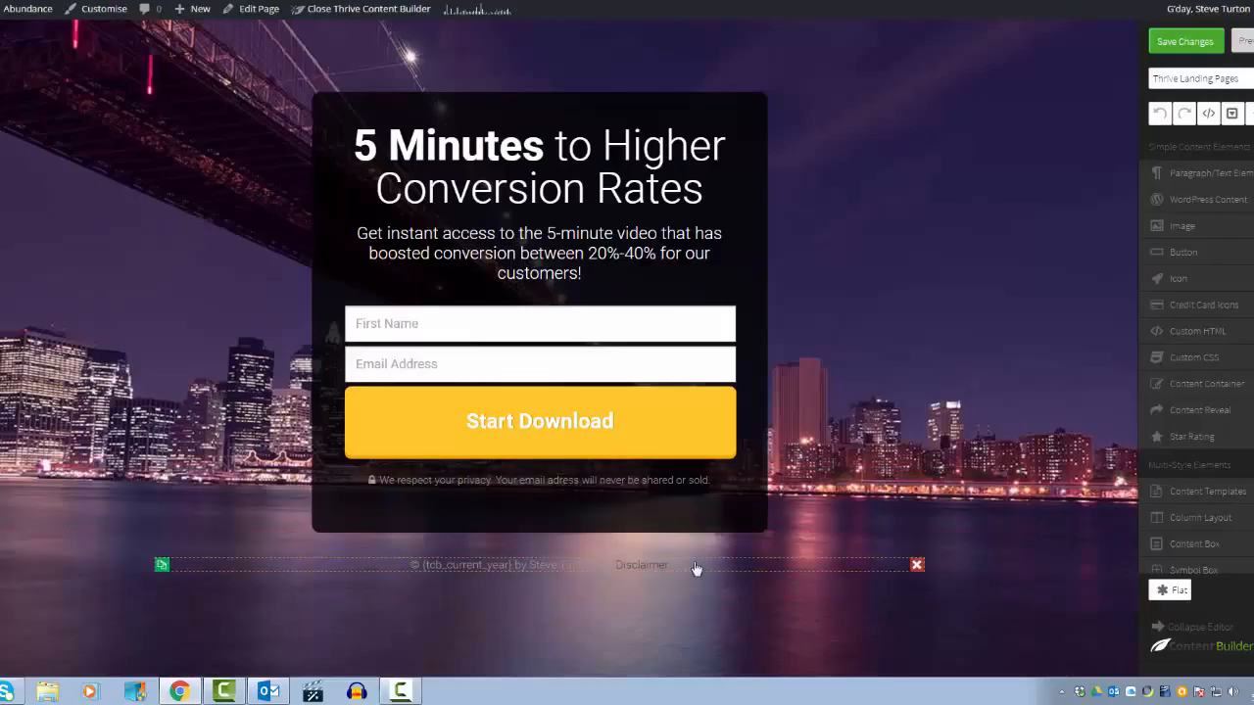
# Step: Remove the Disclaimer link from the footer and save the page changes
pyautogui.click(696, 571)
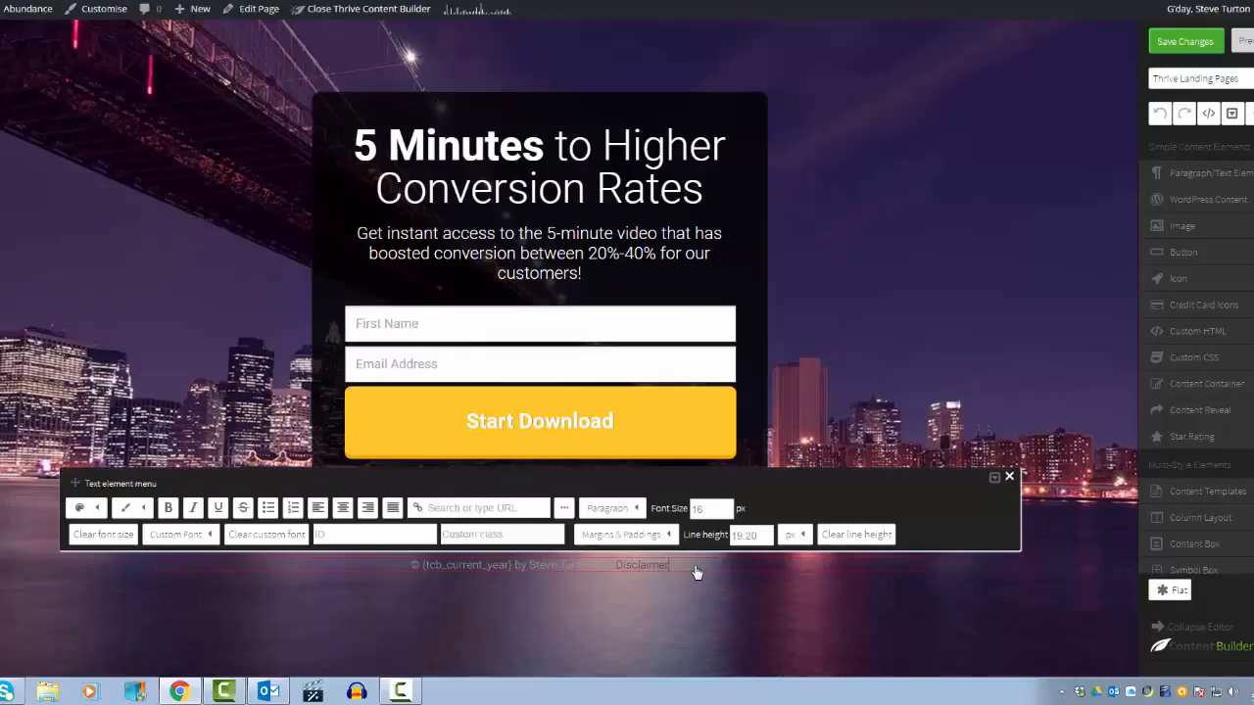
pyautogui.press('BackSpace')
pyautogui.press('BackSpace')
pyautogui.press('BackSpace')
pyautogui.press('BackSpace')
pyautogui.press('BackSpace')
pyautogui.press('BackSpace')
pyautogui.press('BackSpace')
pyautogui.press('BackSpace')
pyautogui.press('BackSpace')
pyautogui.press('BackSpace')
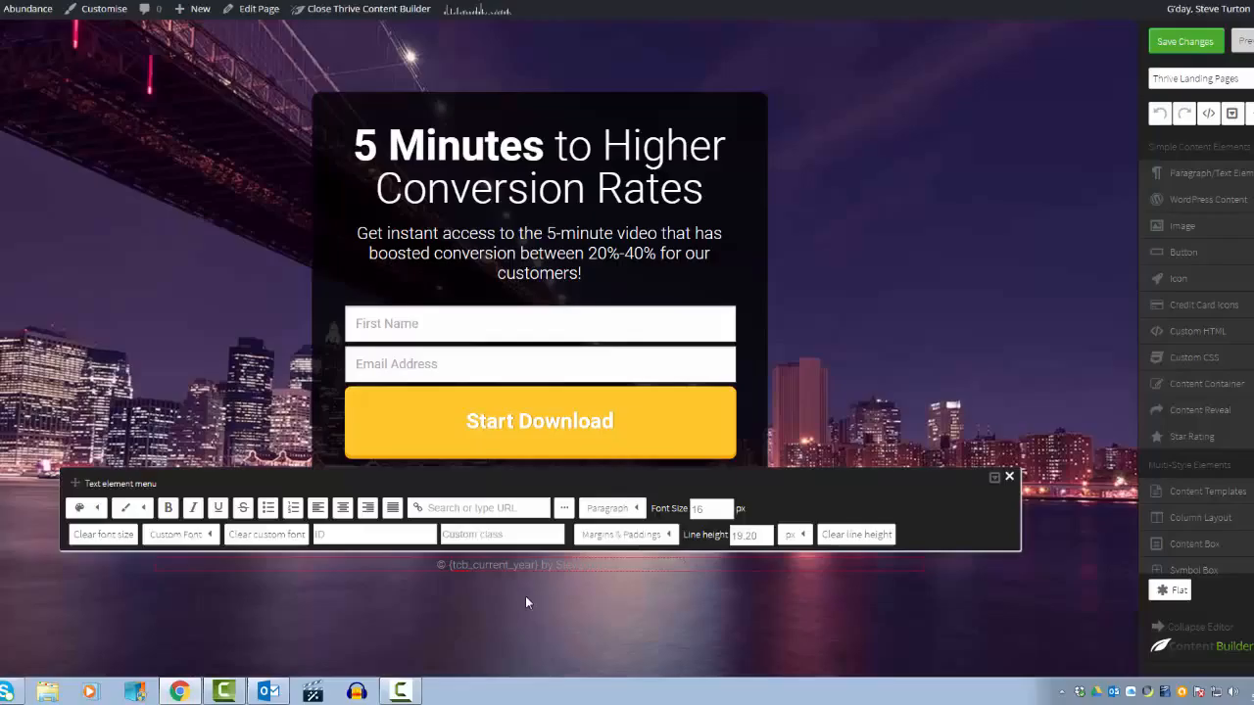
pyautogui.click(820, 345)
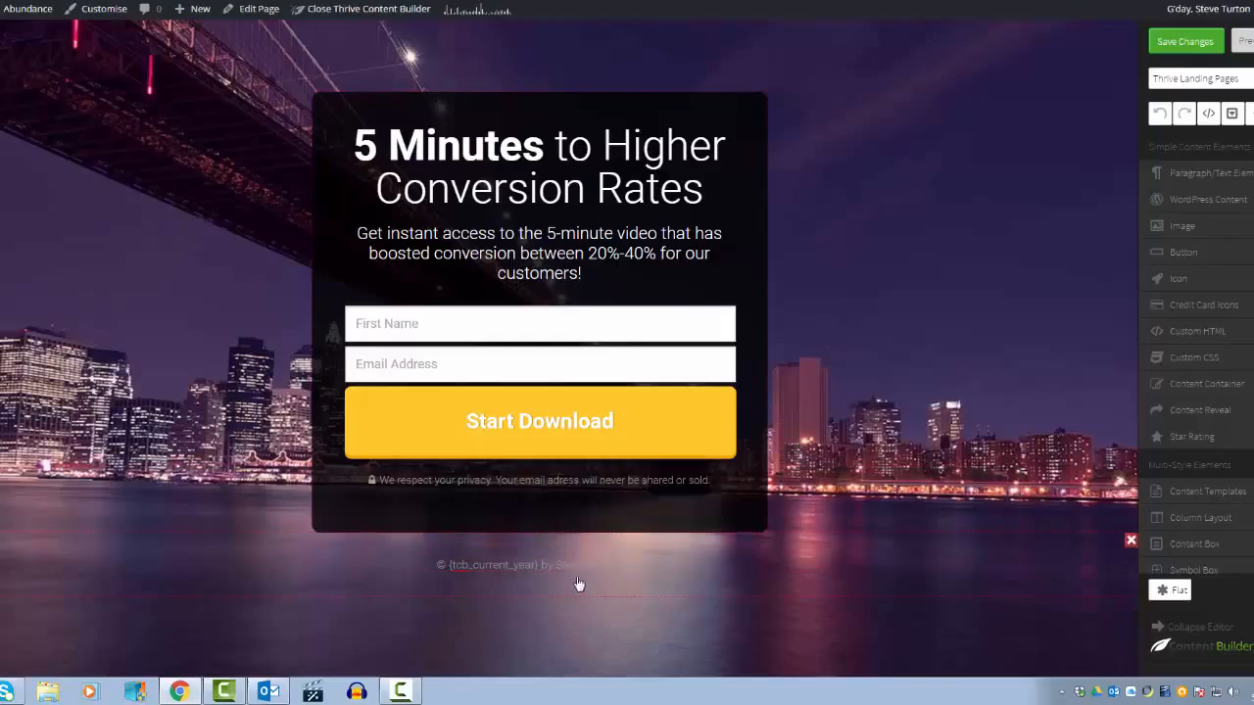
pyautogui.click(1185, 43)
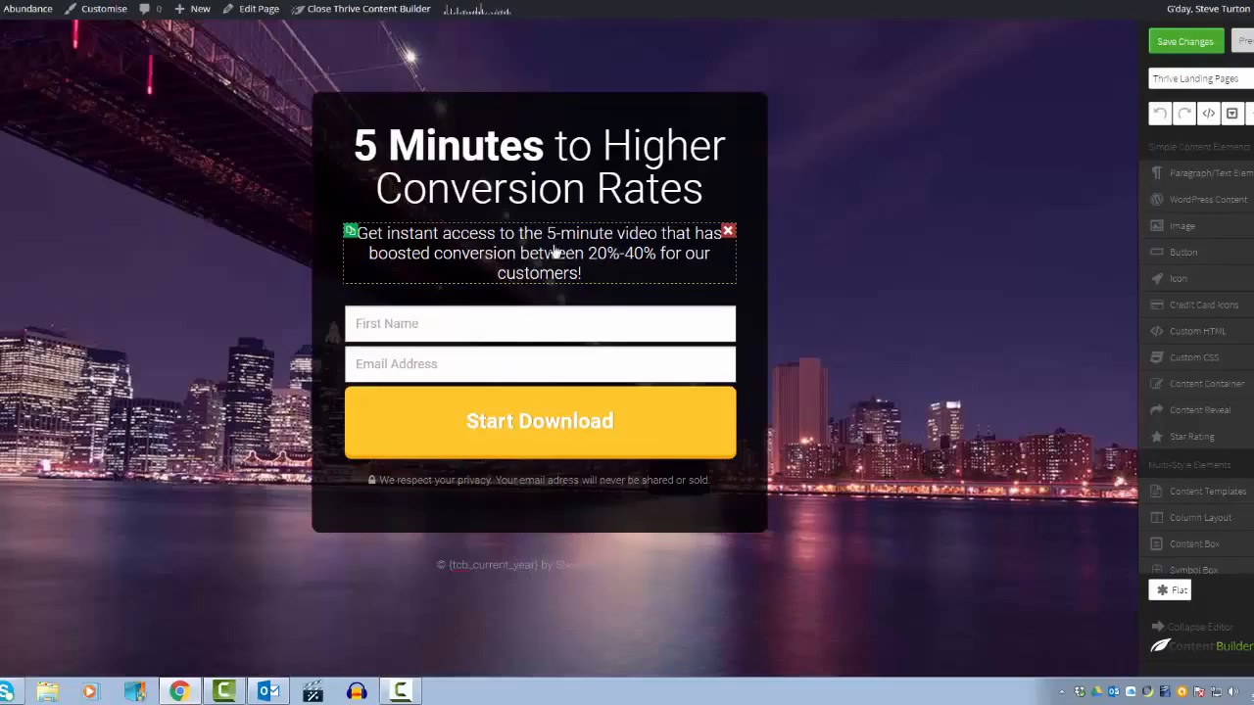
# Step: Examine the text colour, highlight and heading format options for the headline and subheading text
pyautogui.click(609, 175)
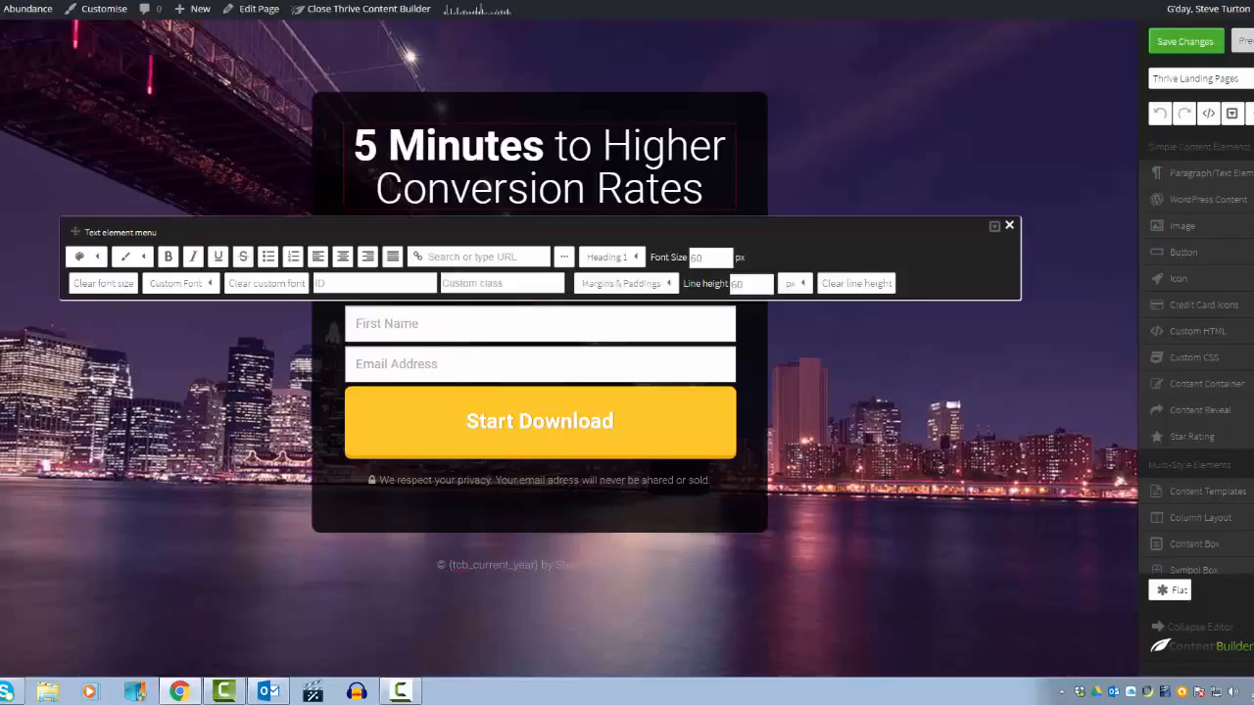
pyautogui.click(94, 258)
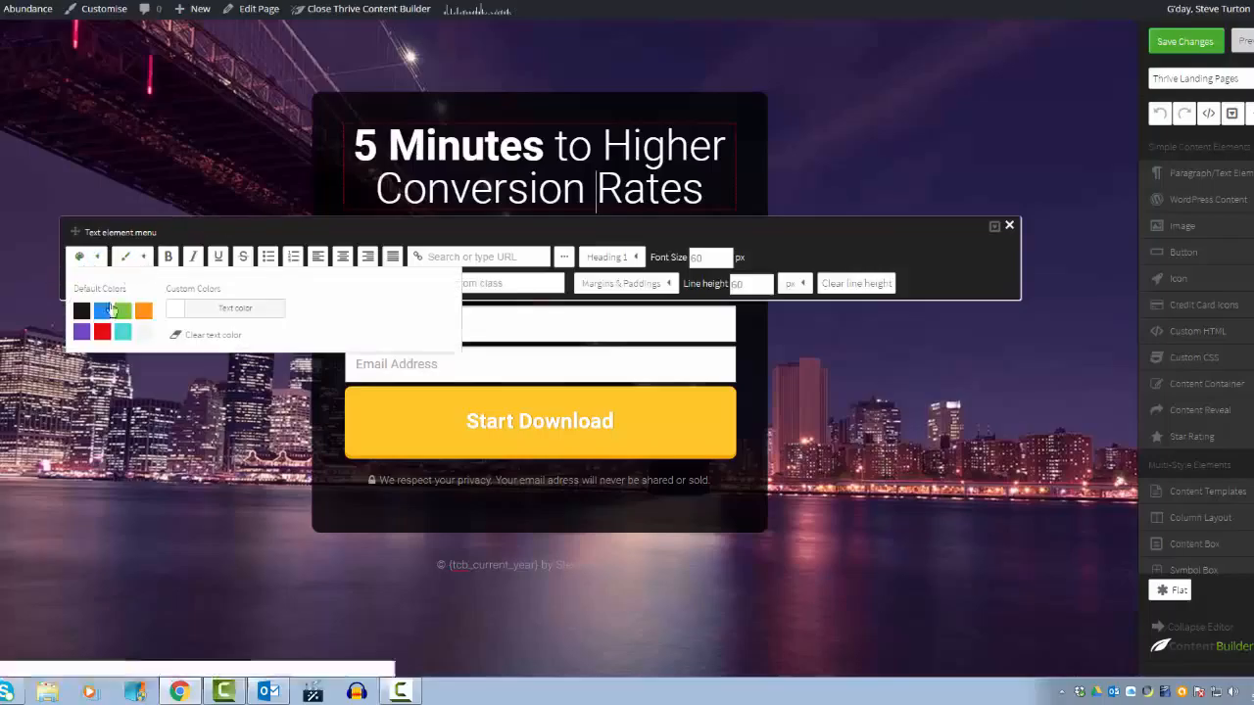
pyautogui.click(141, 258)
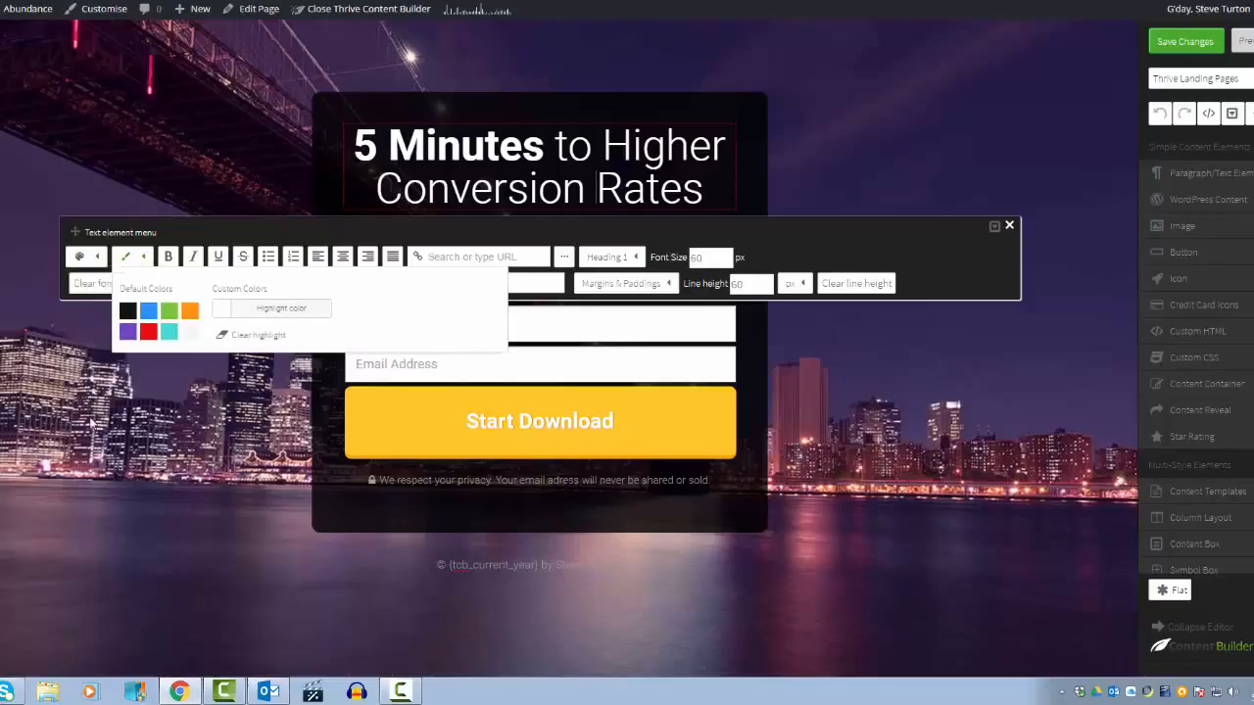
pyautogui.click(199, 291)
pyautogui.click(470, 233)
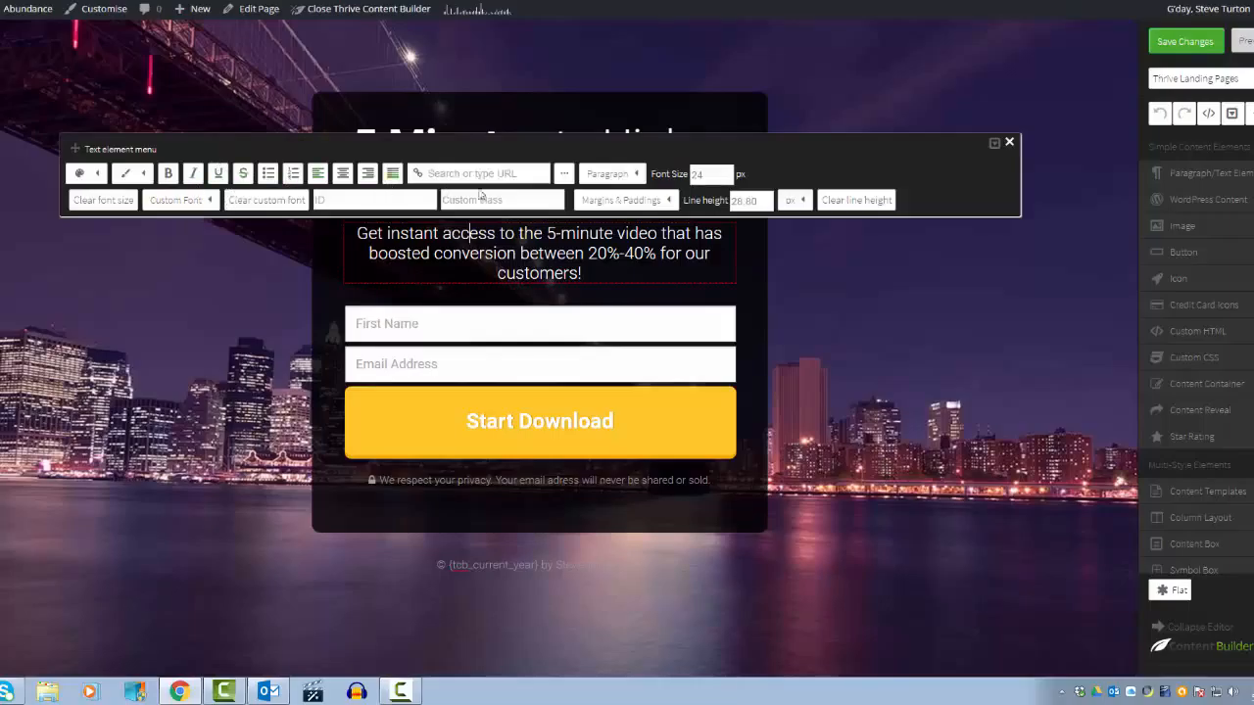
pyautogui.click(638, 175)
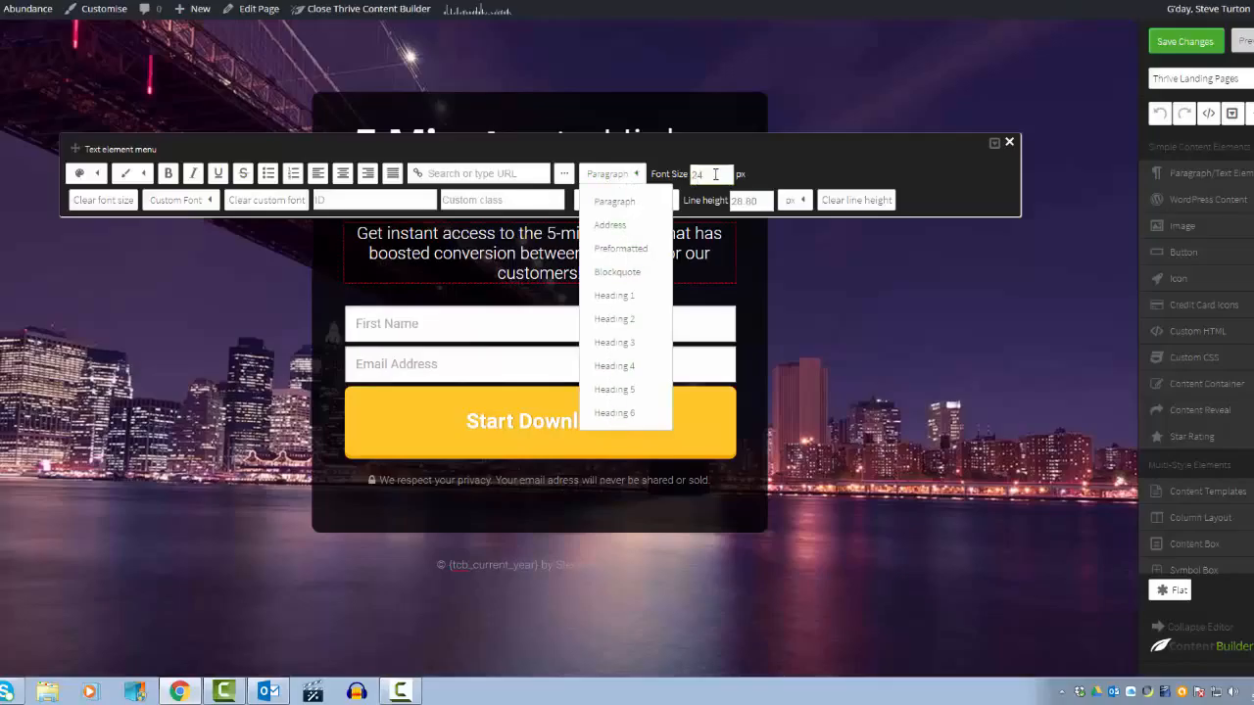
pyautogui.click(323, 298)
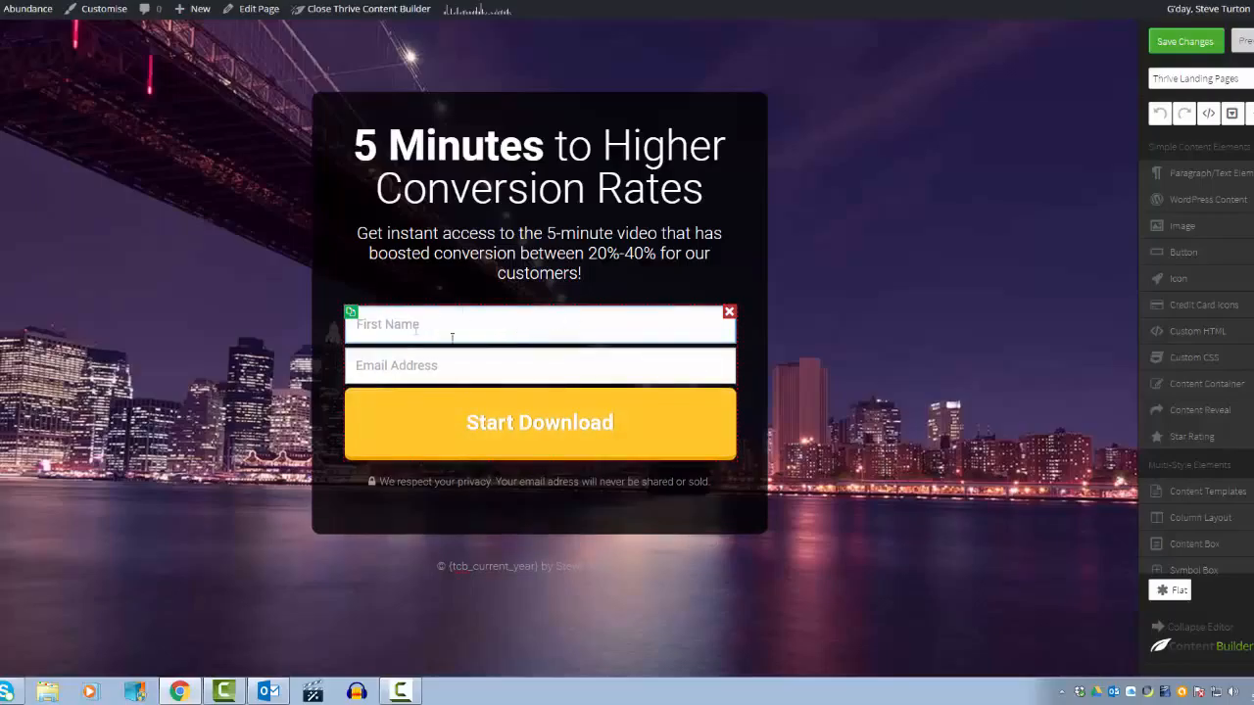
# Step: Start a new service connection for the opt-in form using the API connection type
pyautogui.click(502, 328)
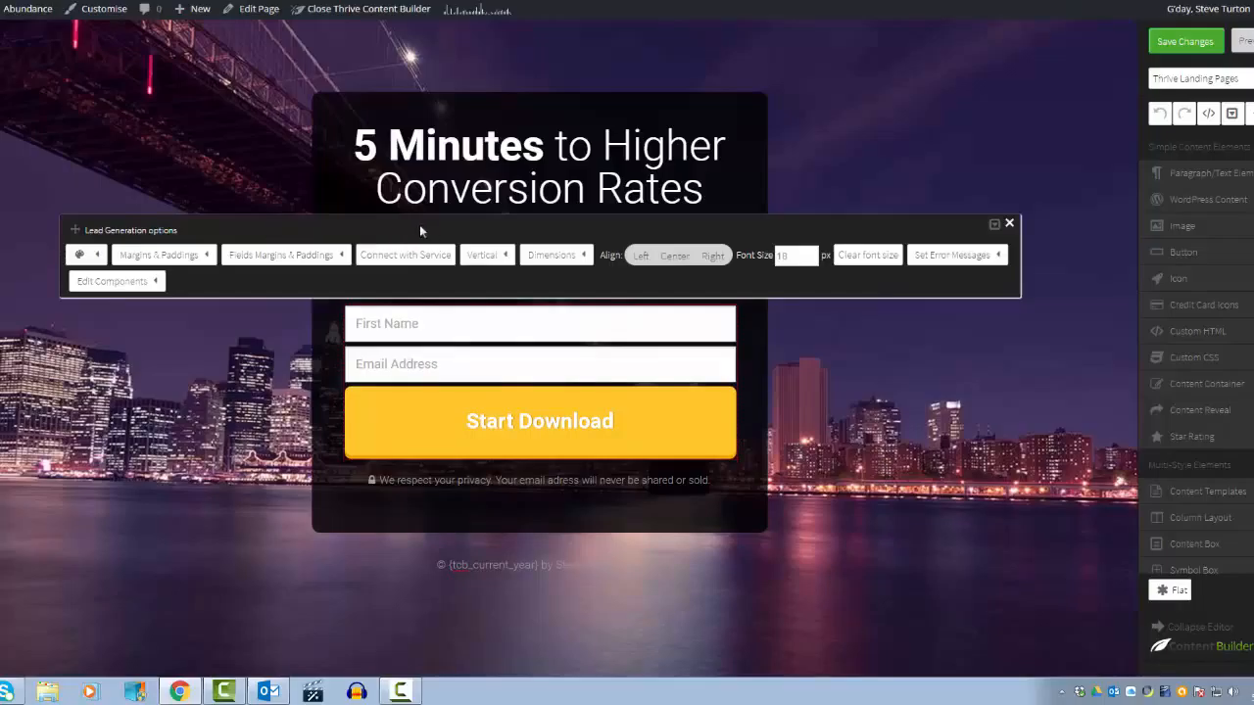
pyautogui.click(417, 254)
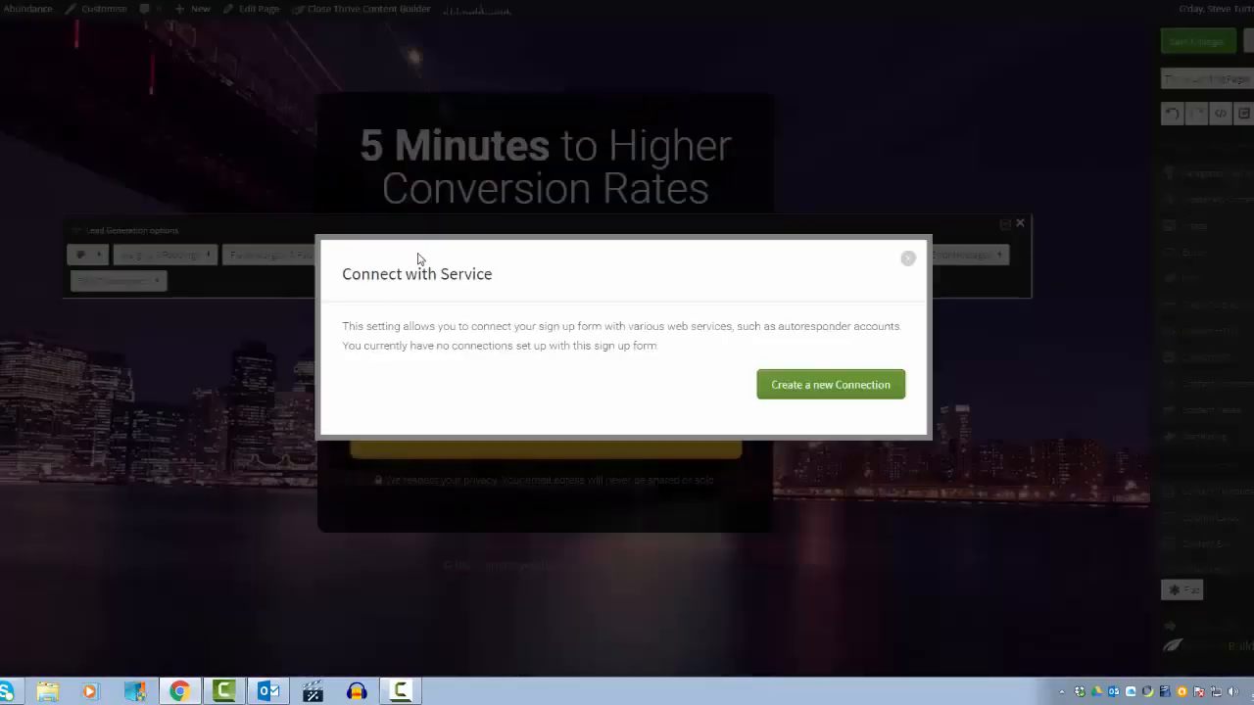
pyautogui.click(833, 384)
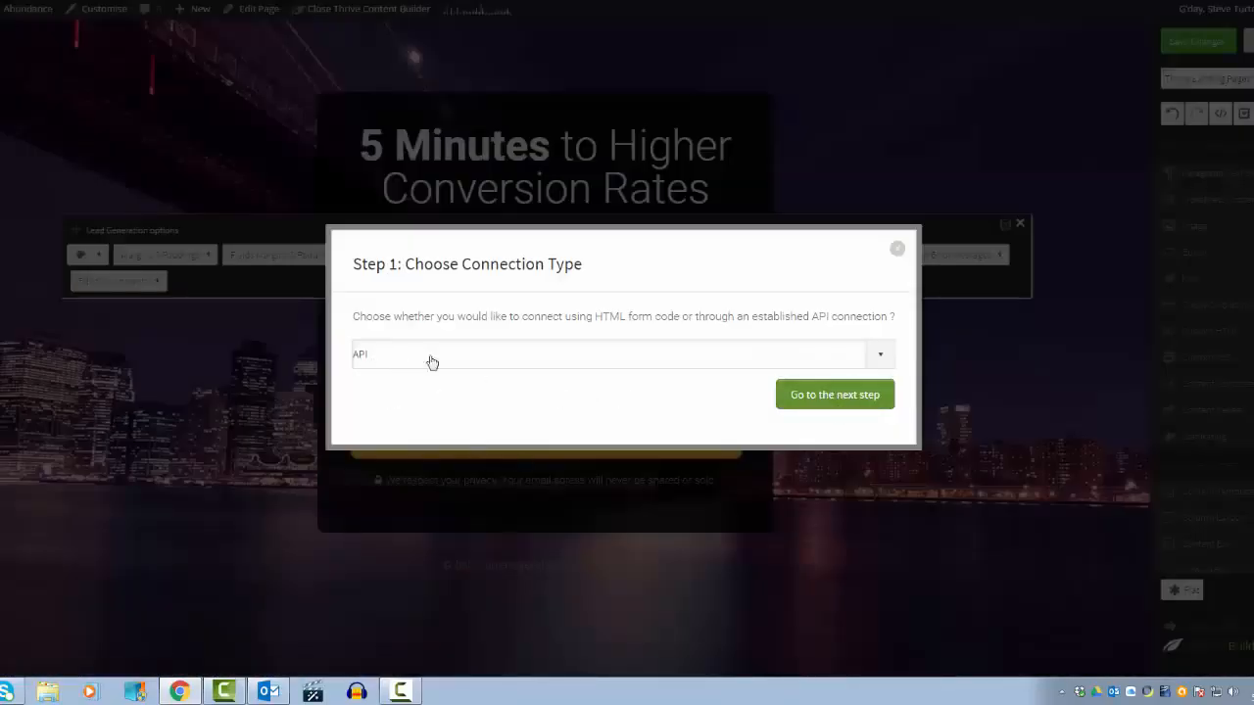
pyautogui.click(881, 357)
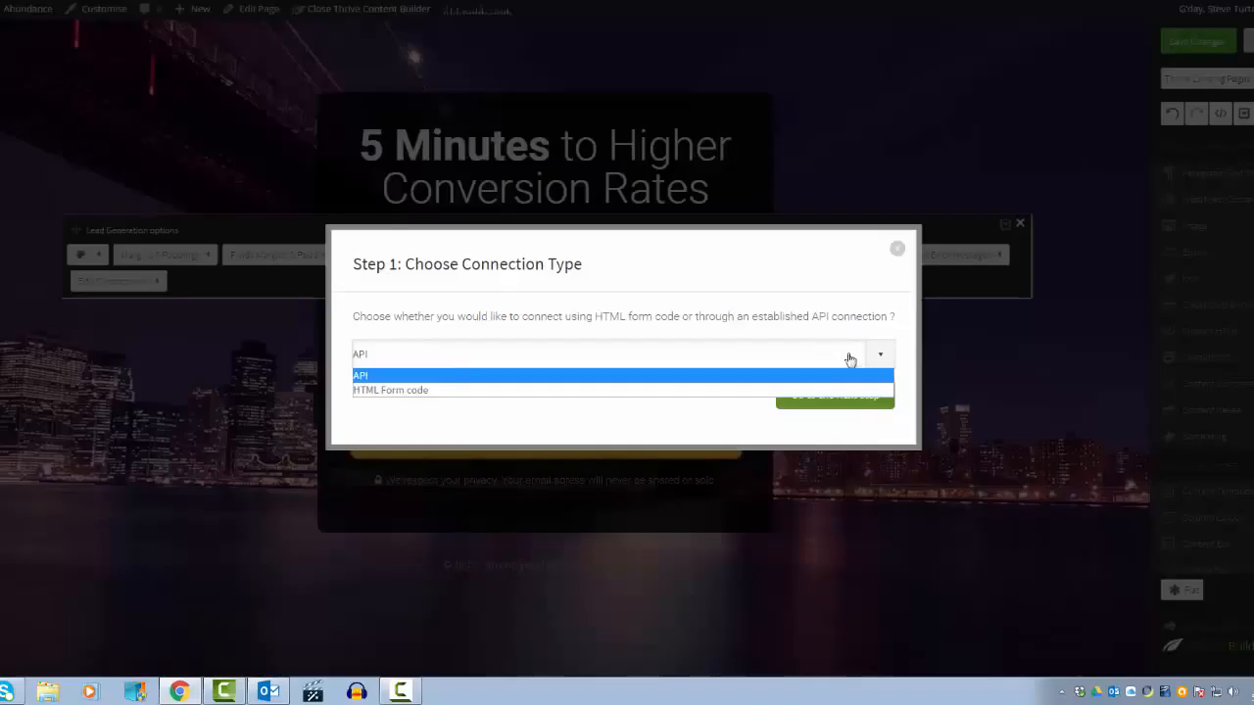
pyautogui.click(377, 378)
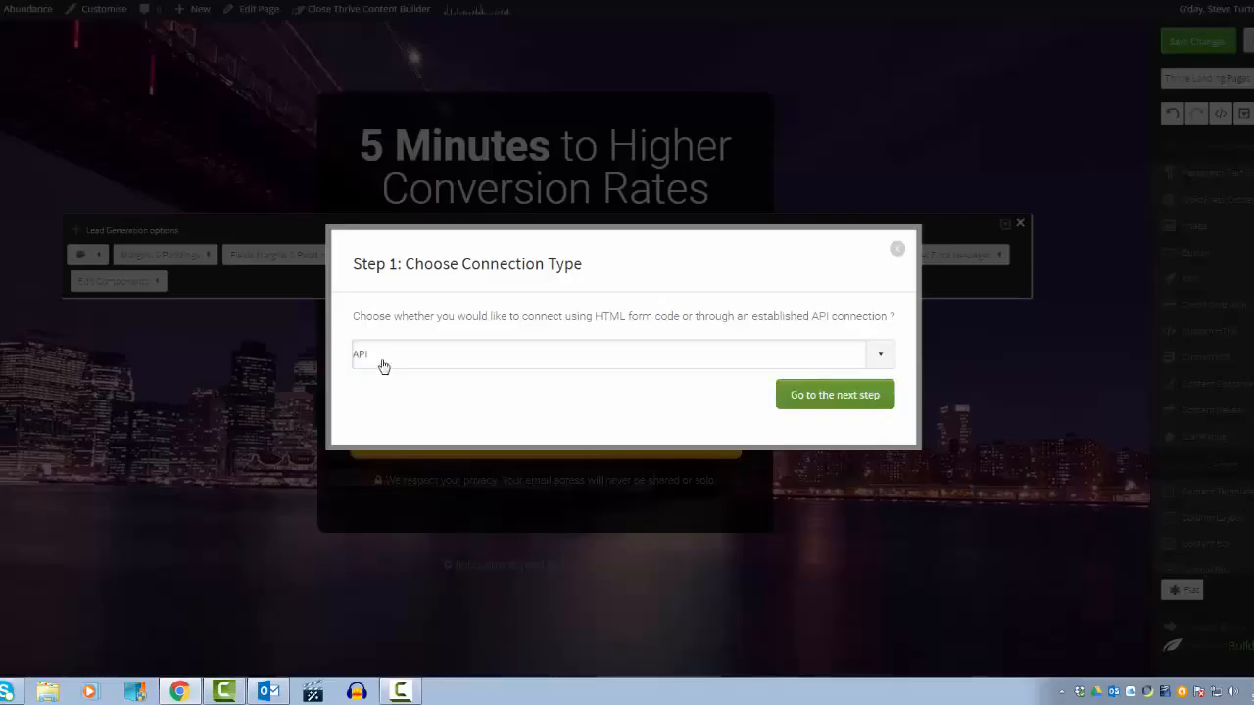
pyautogui.click(826, 398)
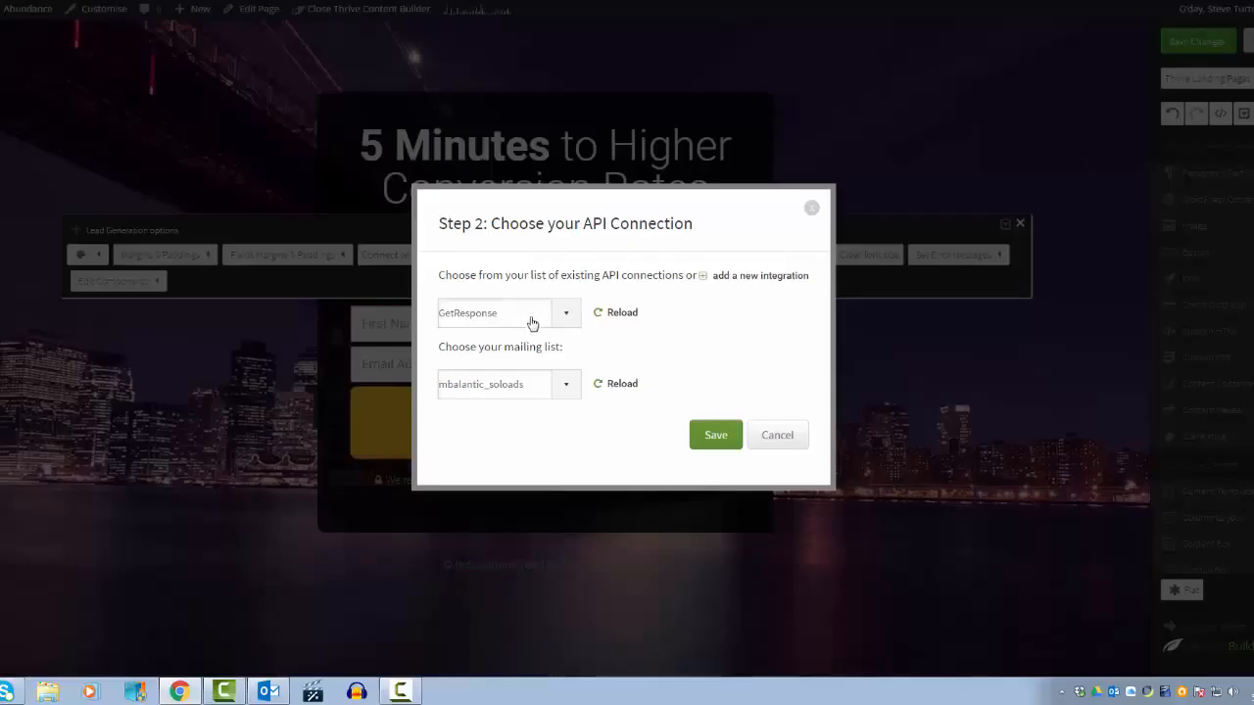
# Step: Reload the GetResponse connection and its mailing lists, and choose the 45mpd mailing list
pyautogui.click(618, 316)
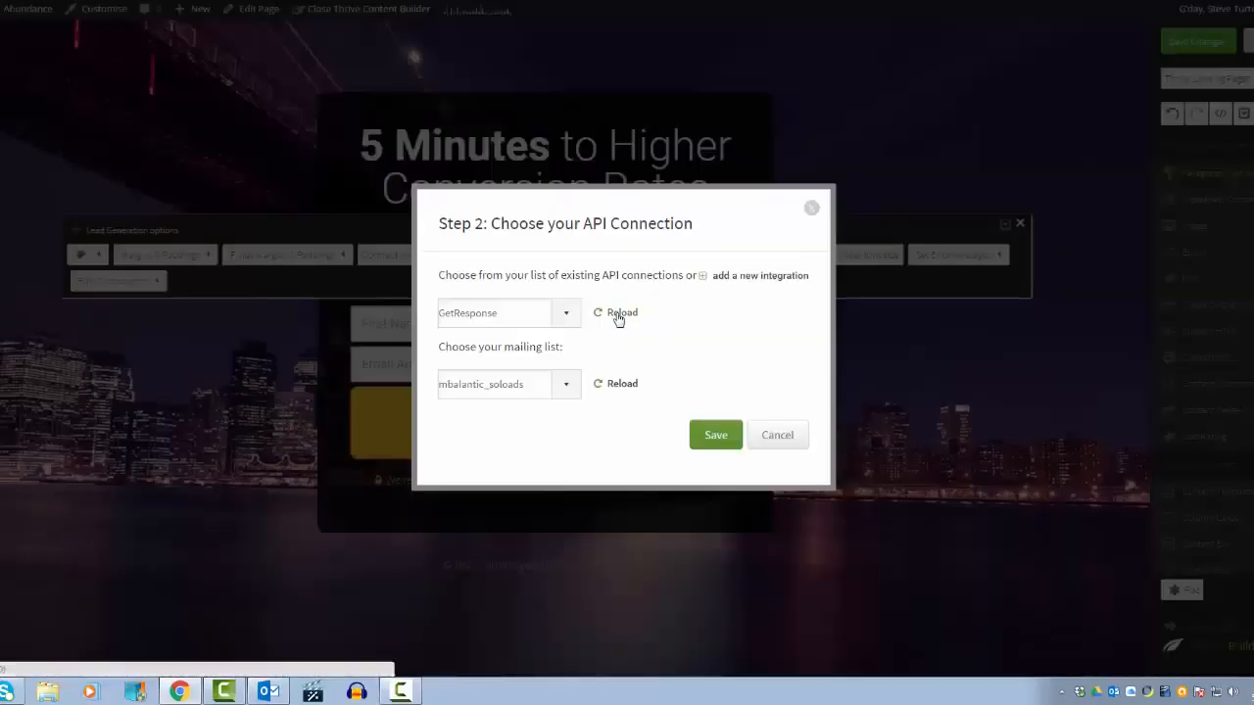
pyautogui.click(617, 388)
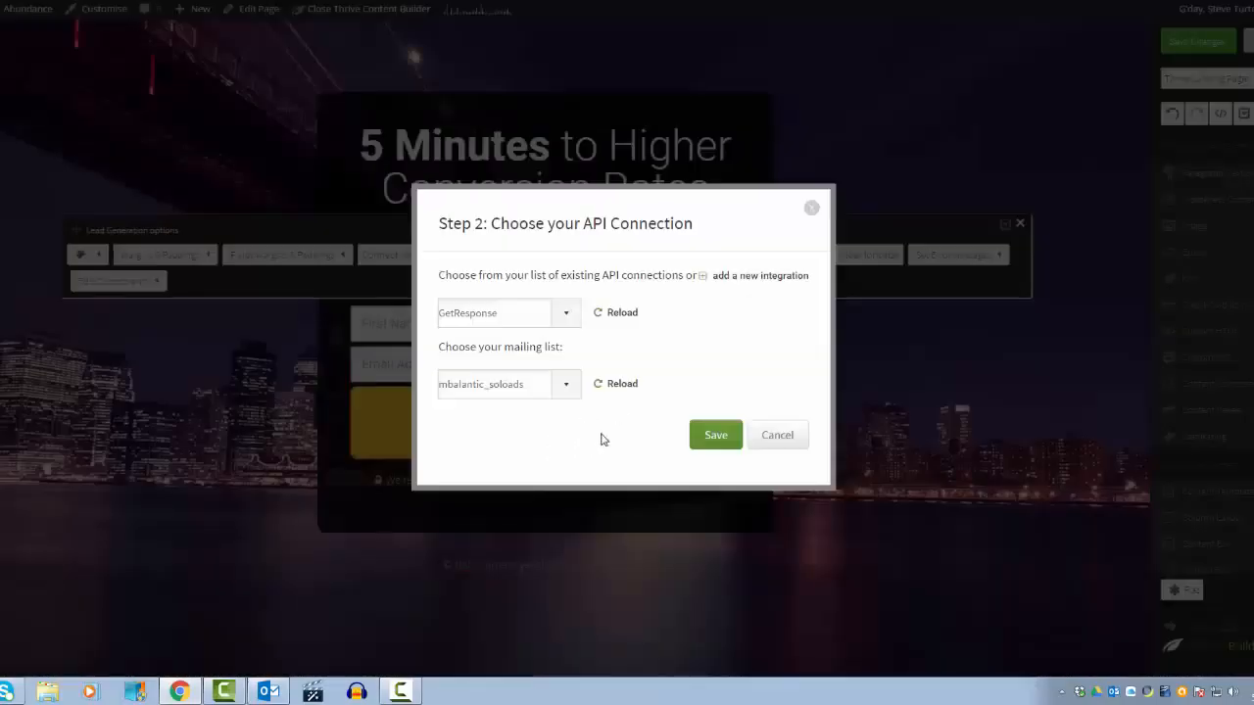
pyautogui.click(565, 388)
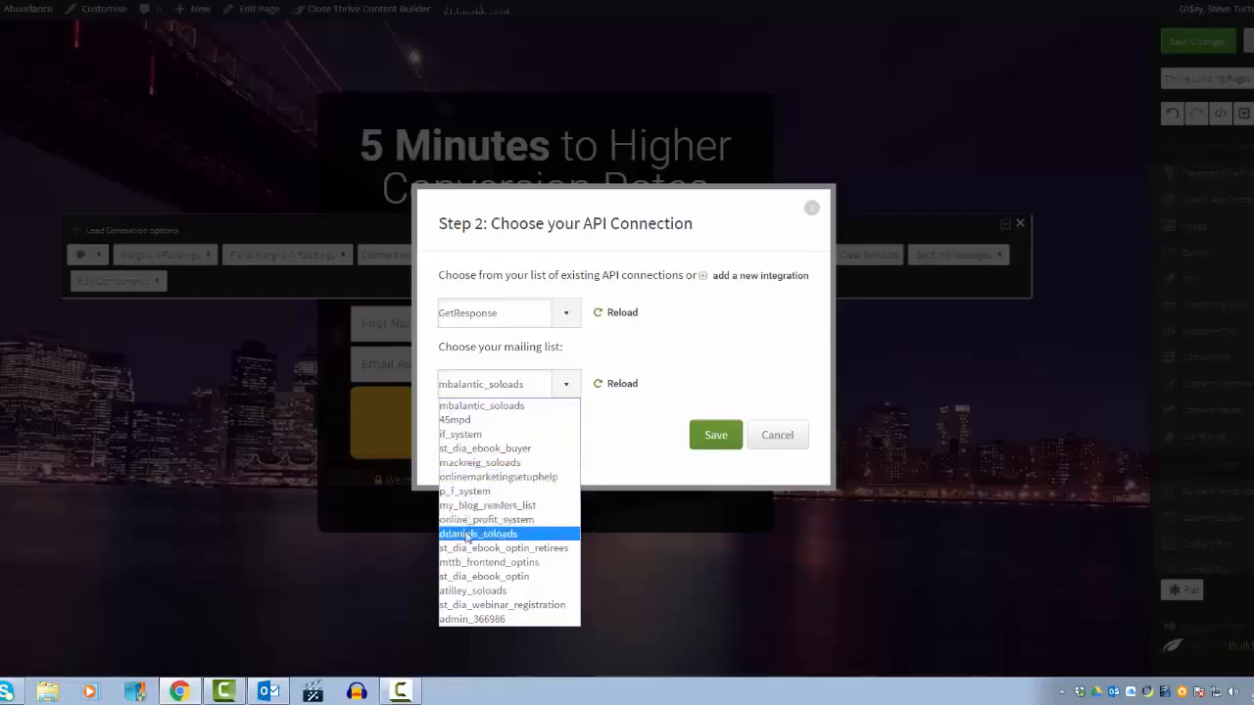
pyautogui.click(467, 421)
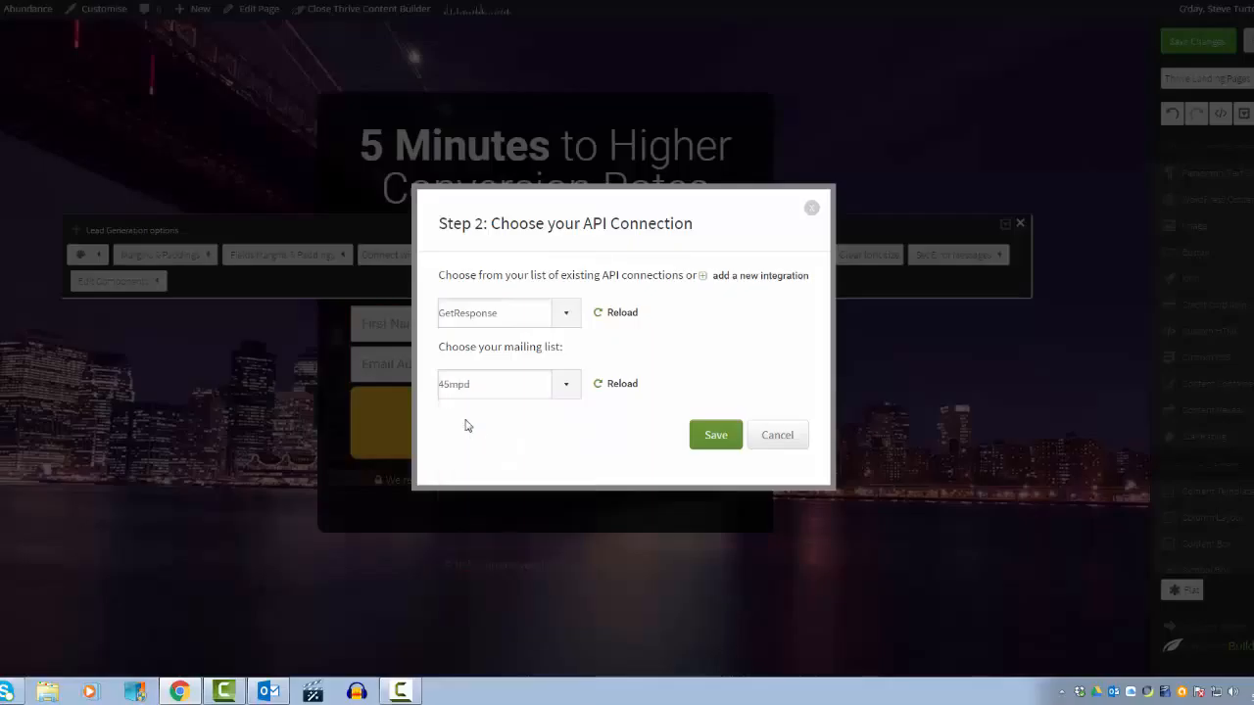
pyautogui.click(564, 388)
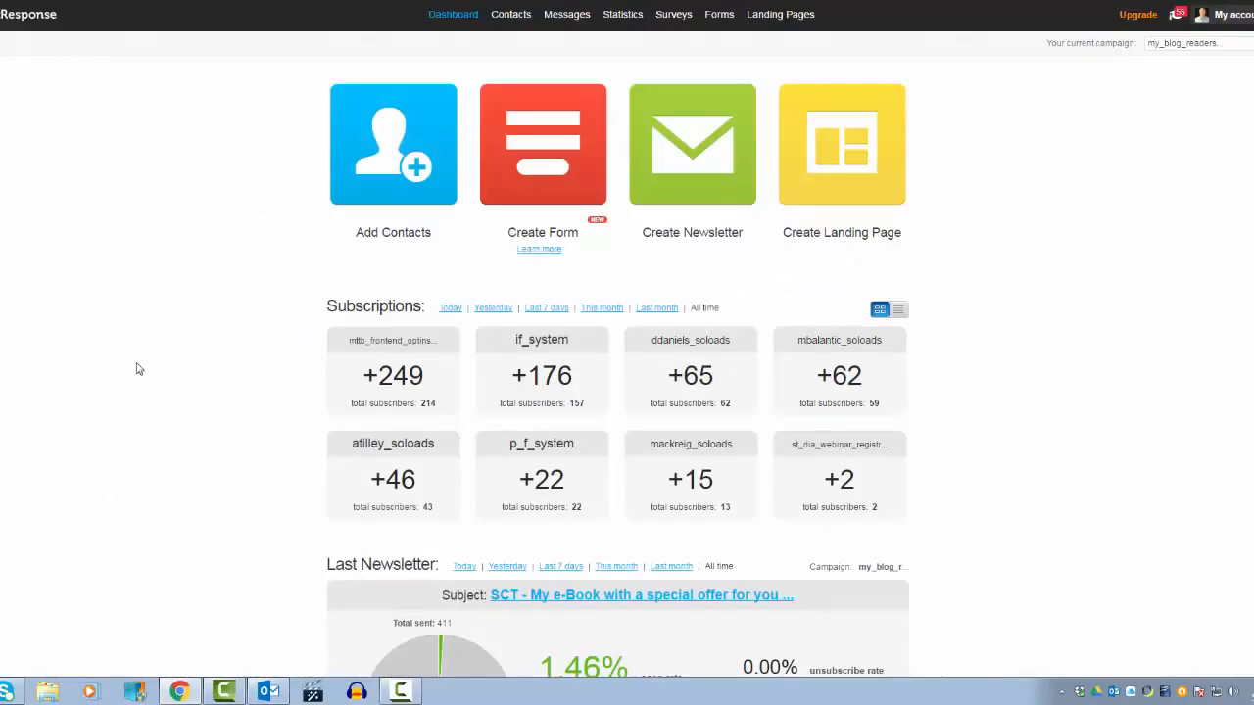
# Step: Switch to GetResponse and review the campaign's autoresponders and the Create campaign page
pyautogui.moveTo(588, 13)
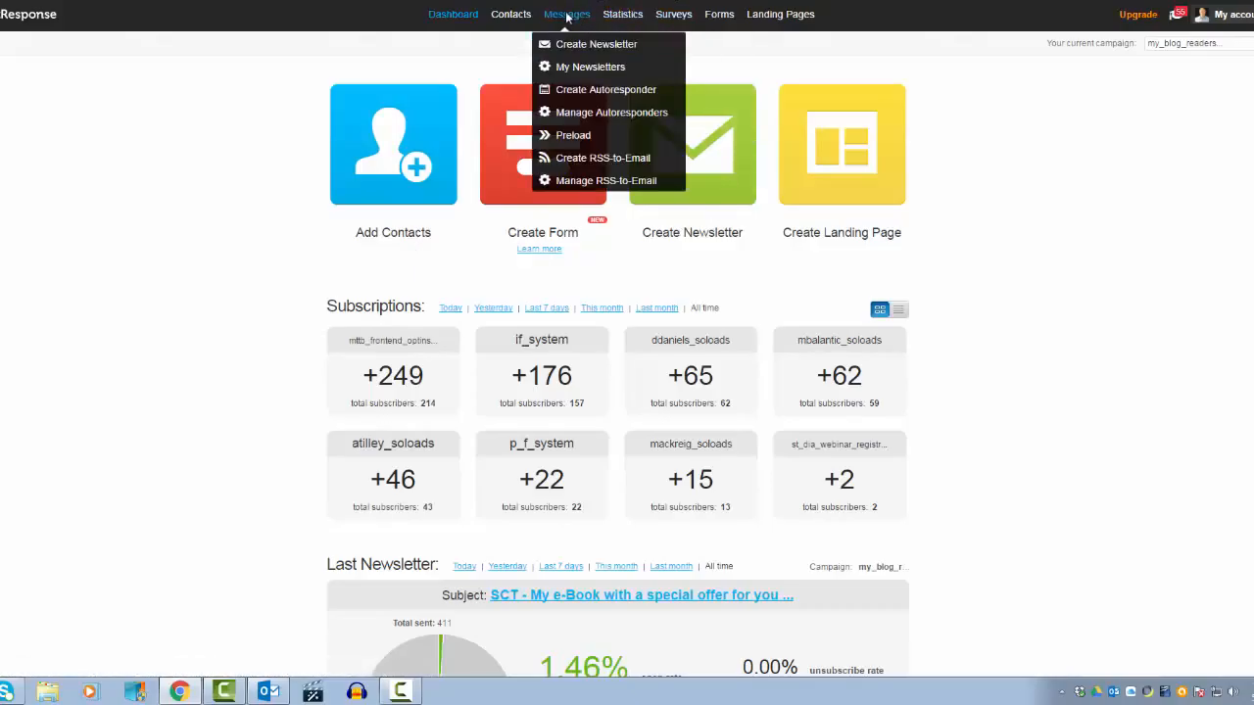
pyautogui.click(593, 117)
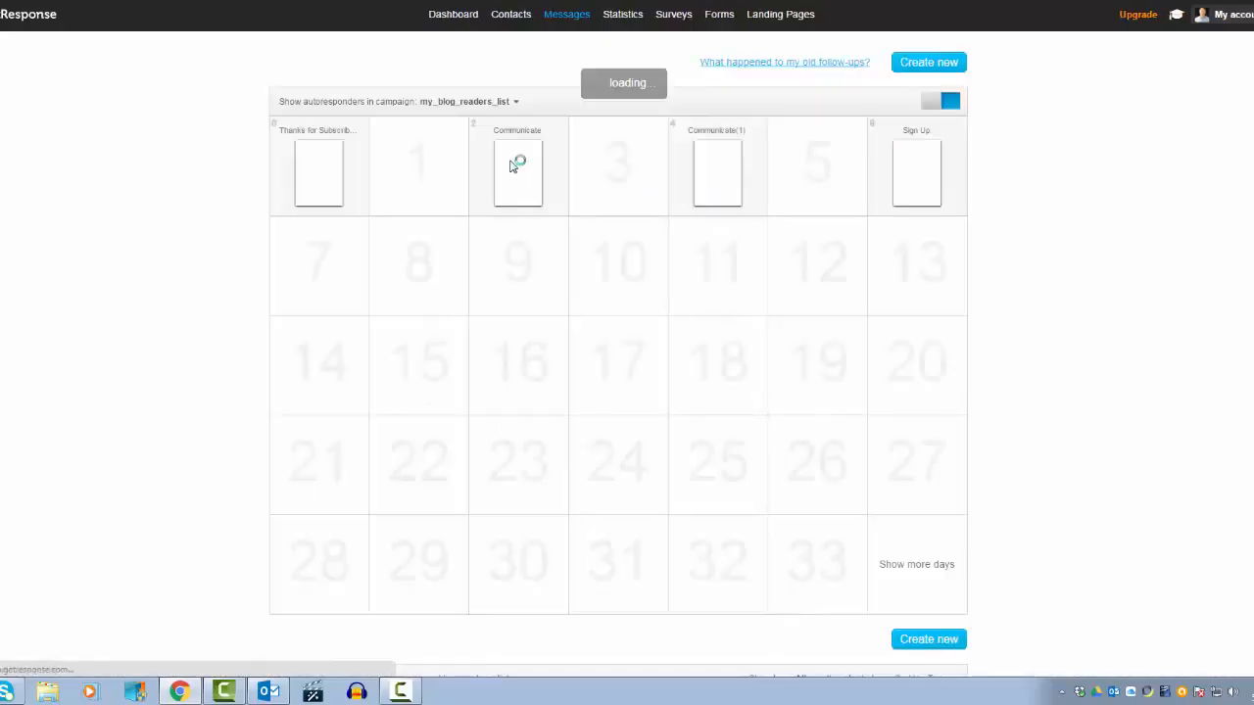
pyautogui.click(515, 104)
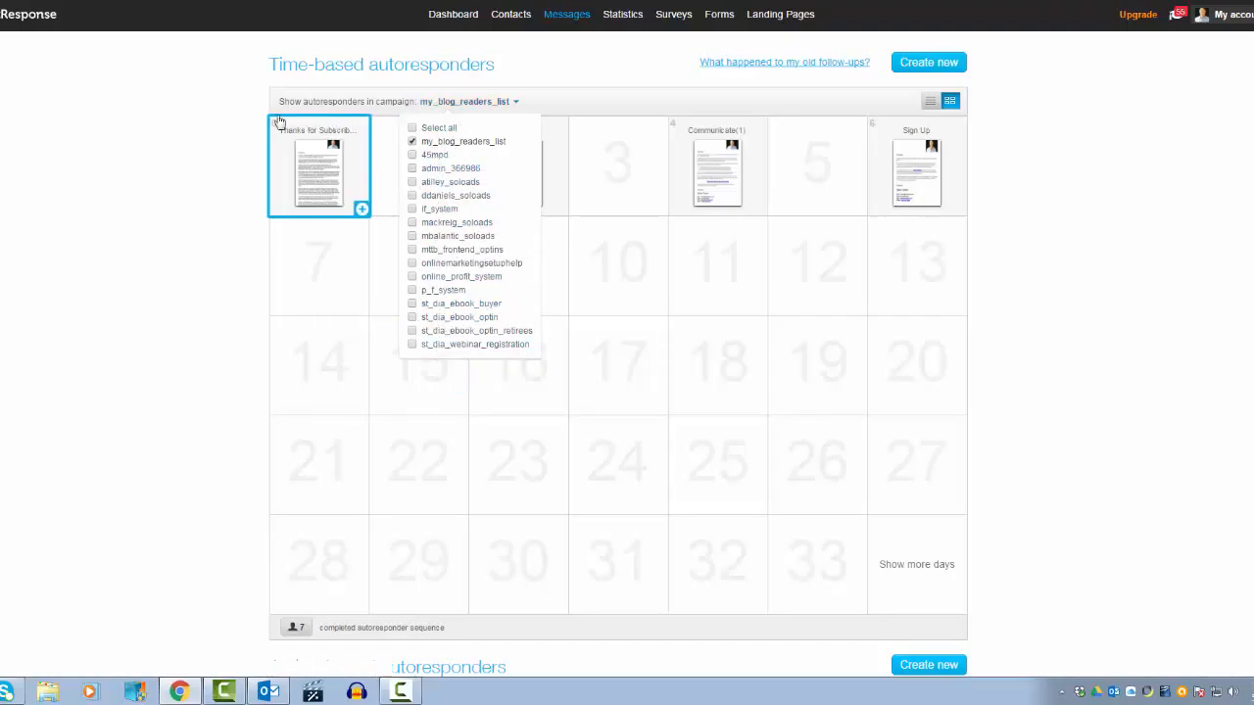
pyautogui.moveTo(326, 155)
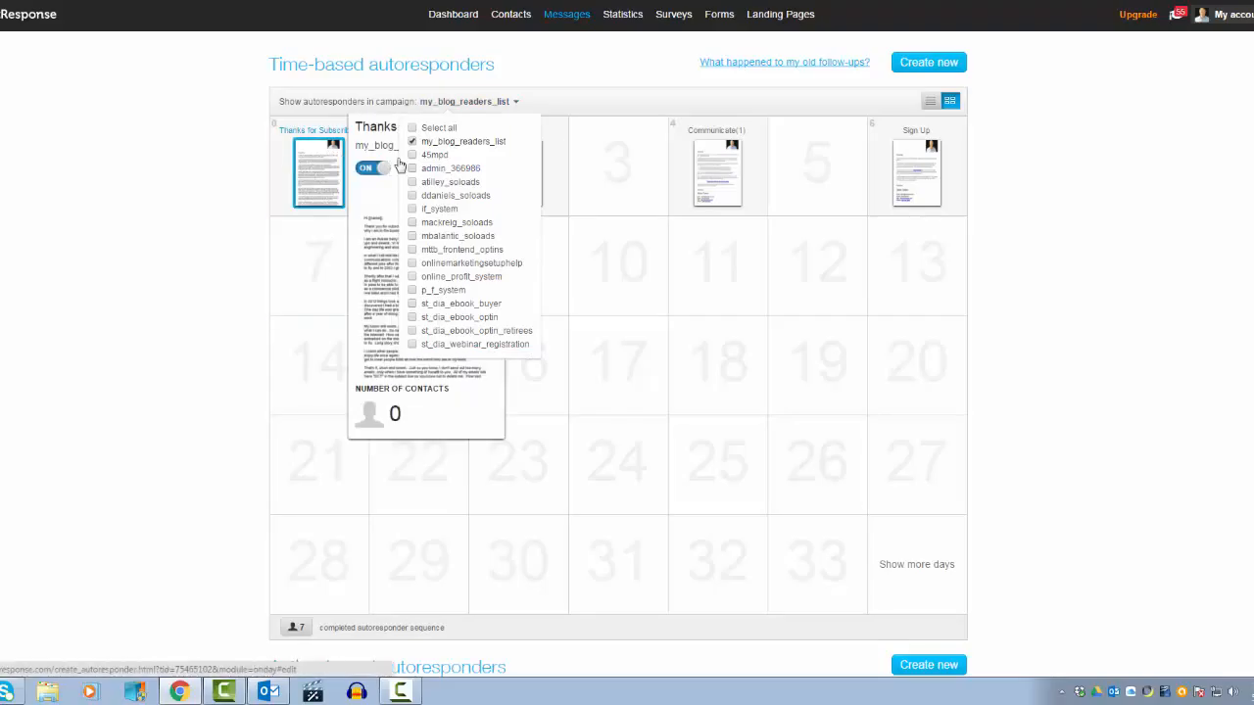
pyautogui.click(118, 190)
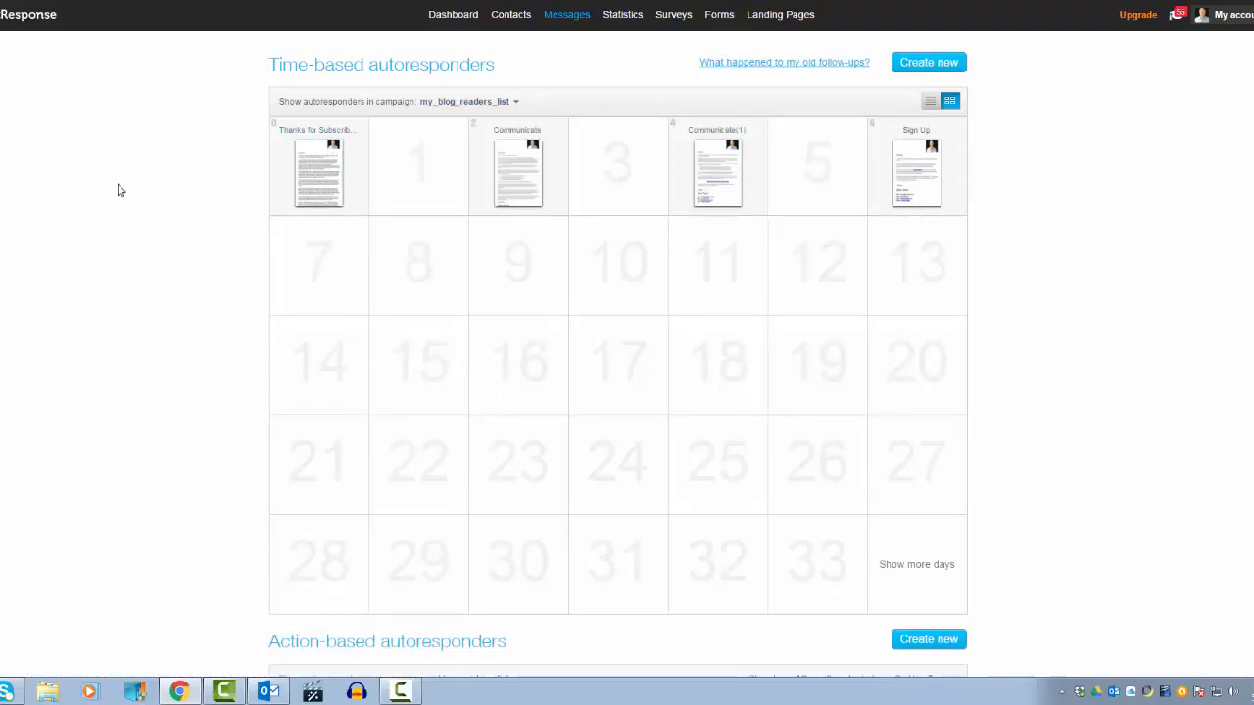
pyautogui.click(452, 14)
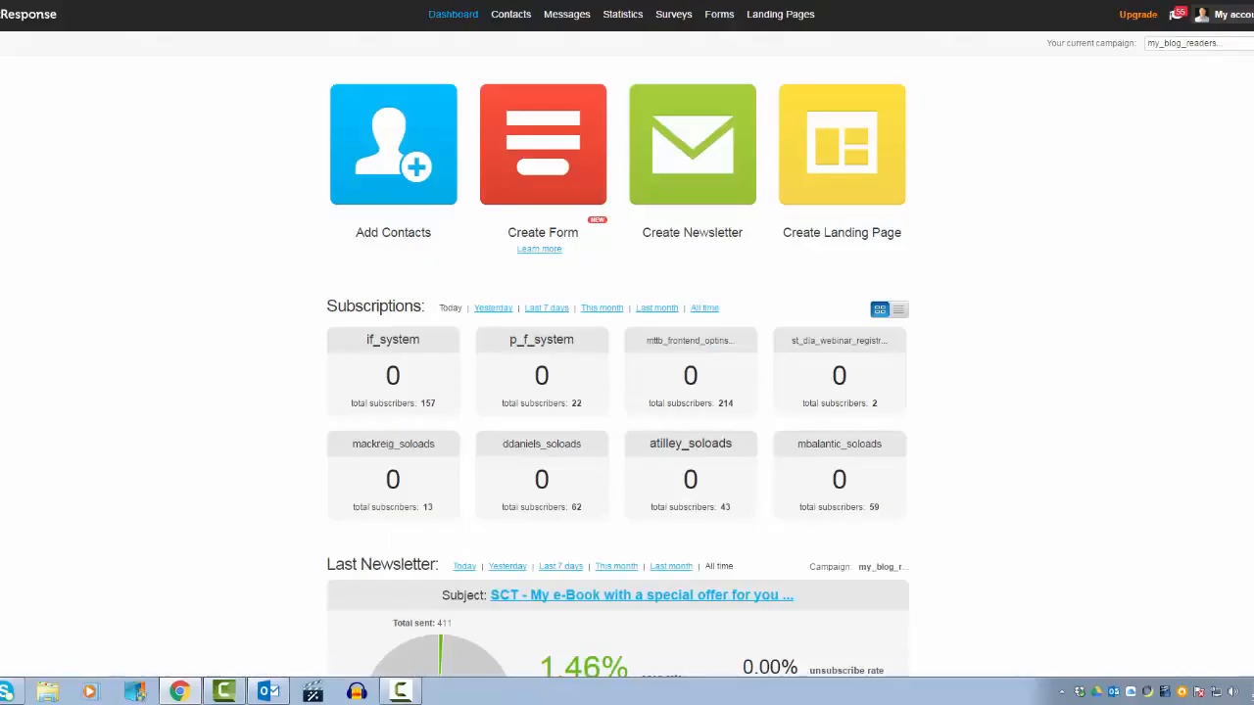
pyautogui.click(1248, 43)
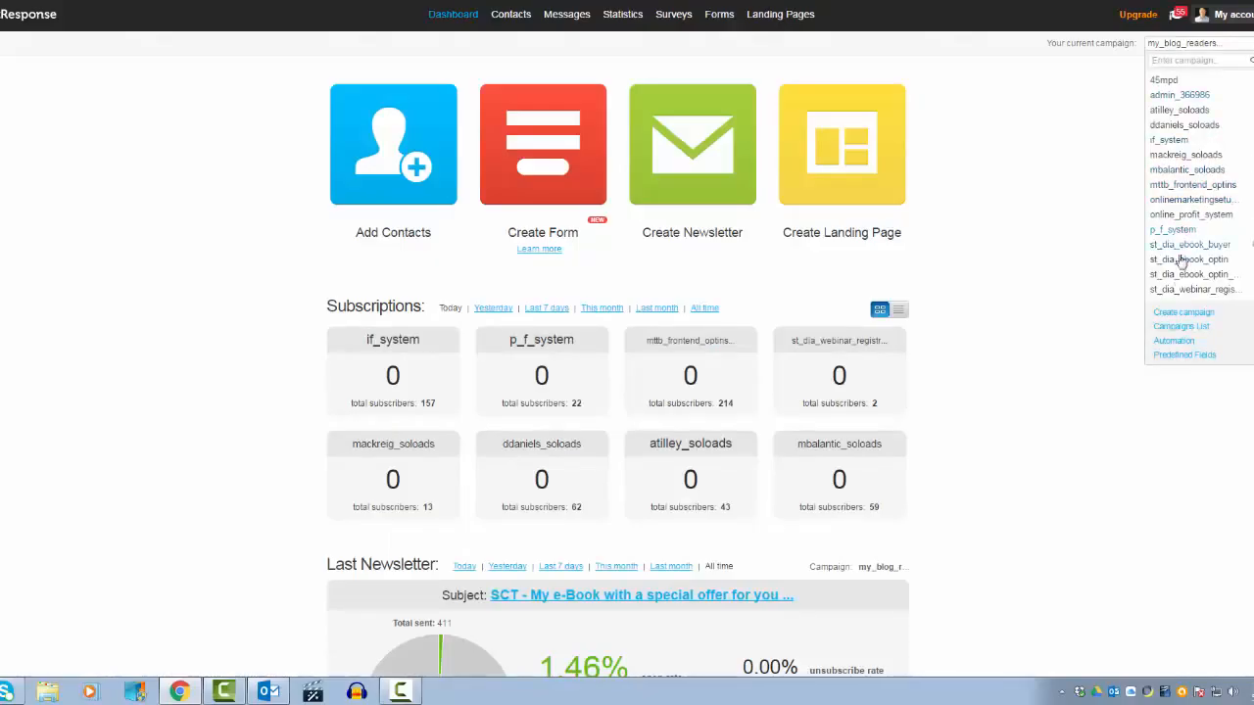
pyautogui.click(1167, 313)
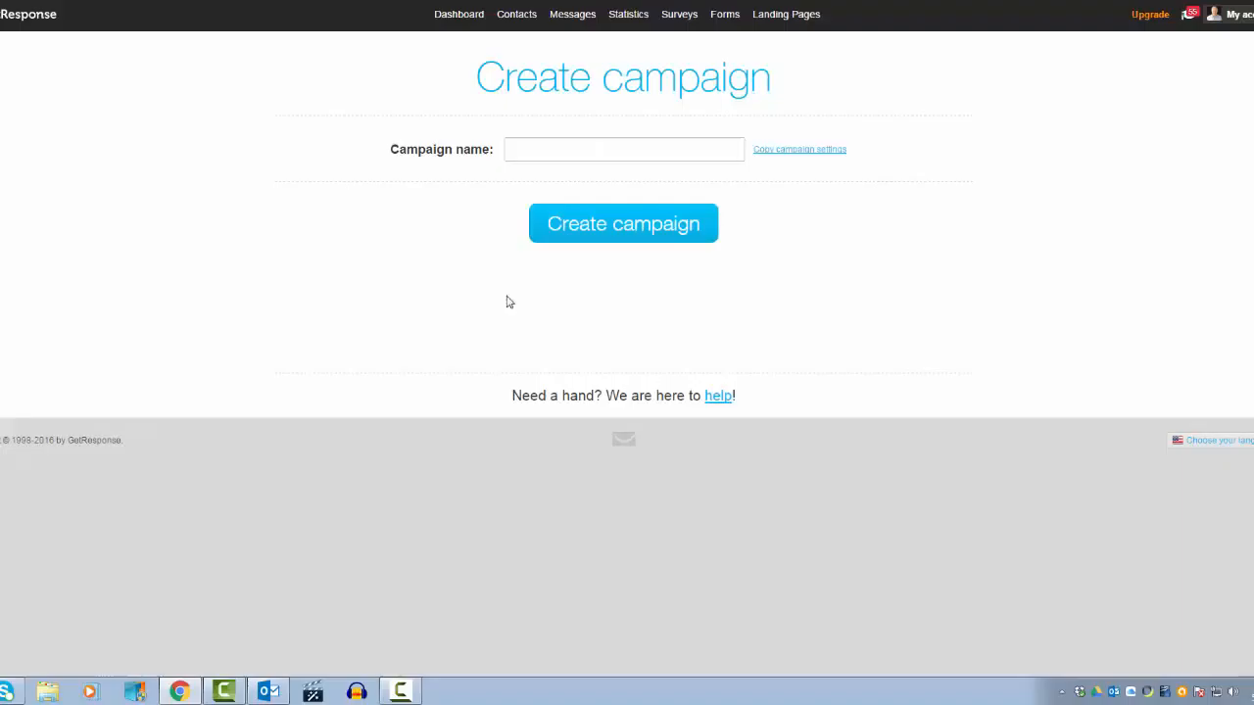
pyautogui.click(566, 145)
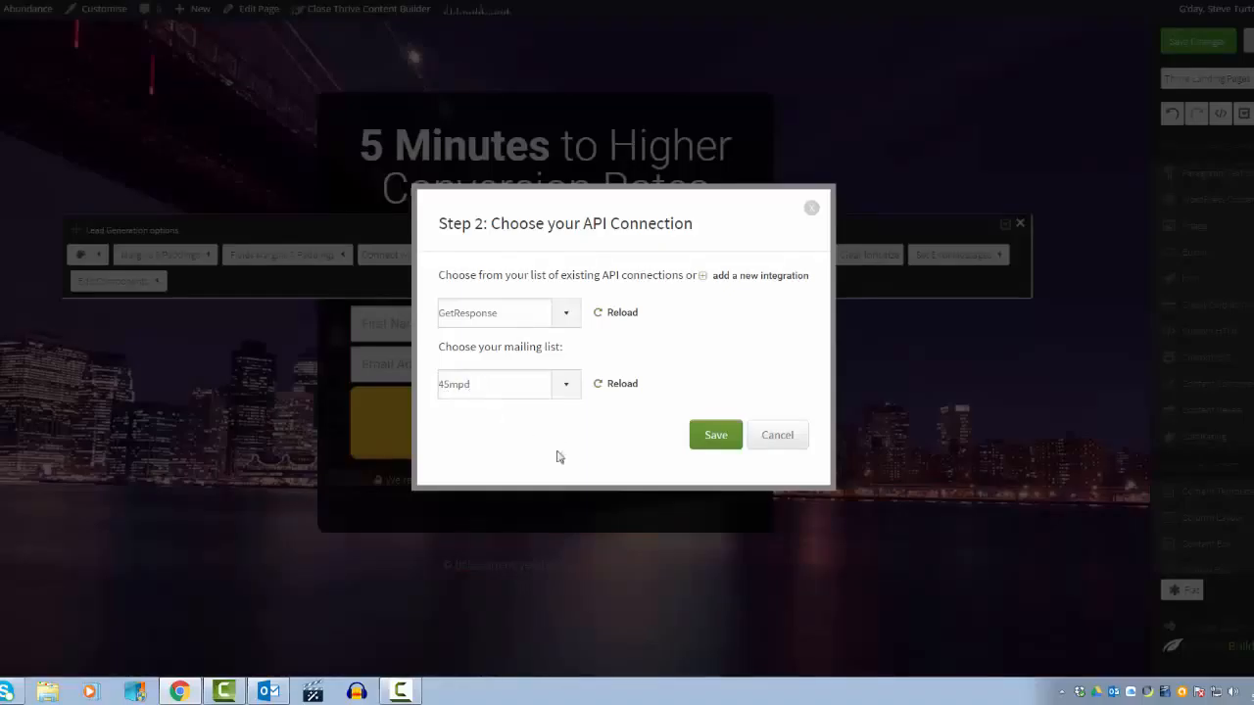
# Step: Save the API connection, relabel the Name field as First Name and set it to display
pyautogui.click(717, 438)
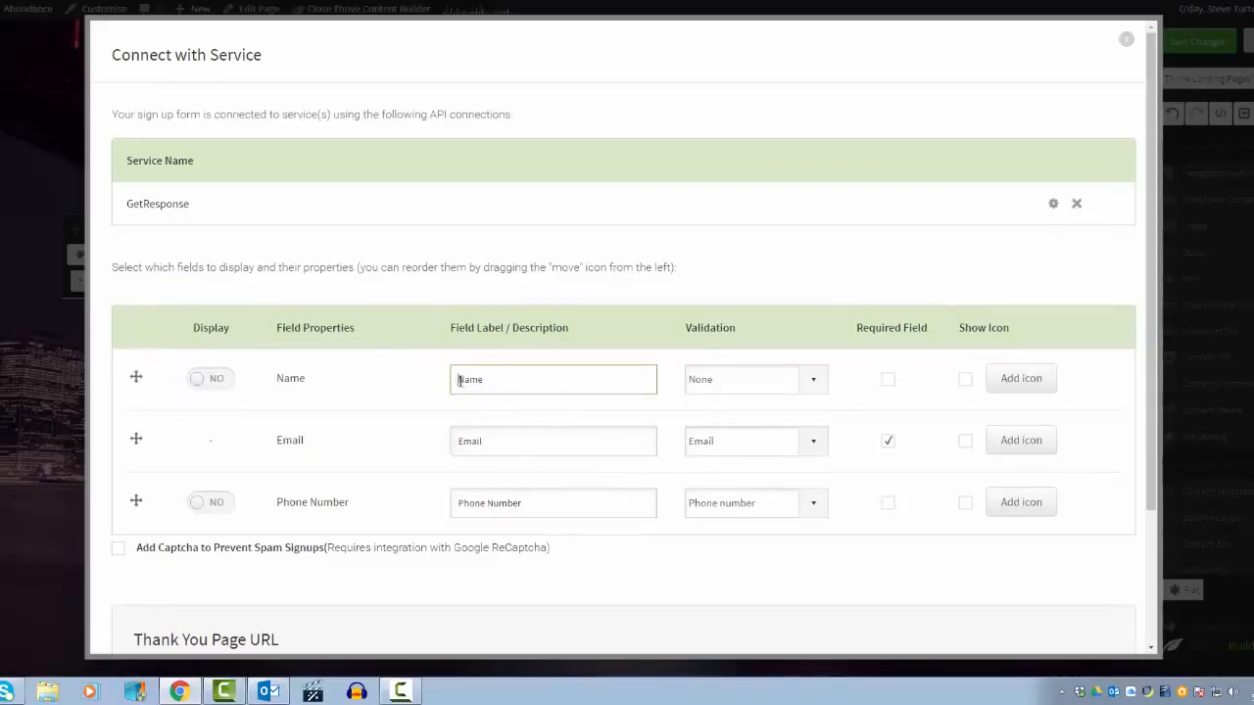
pyautogui.click(452, 380)
pyautogui.write('First')
pyautogui.click(224, 380)
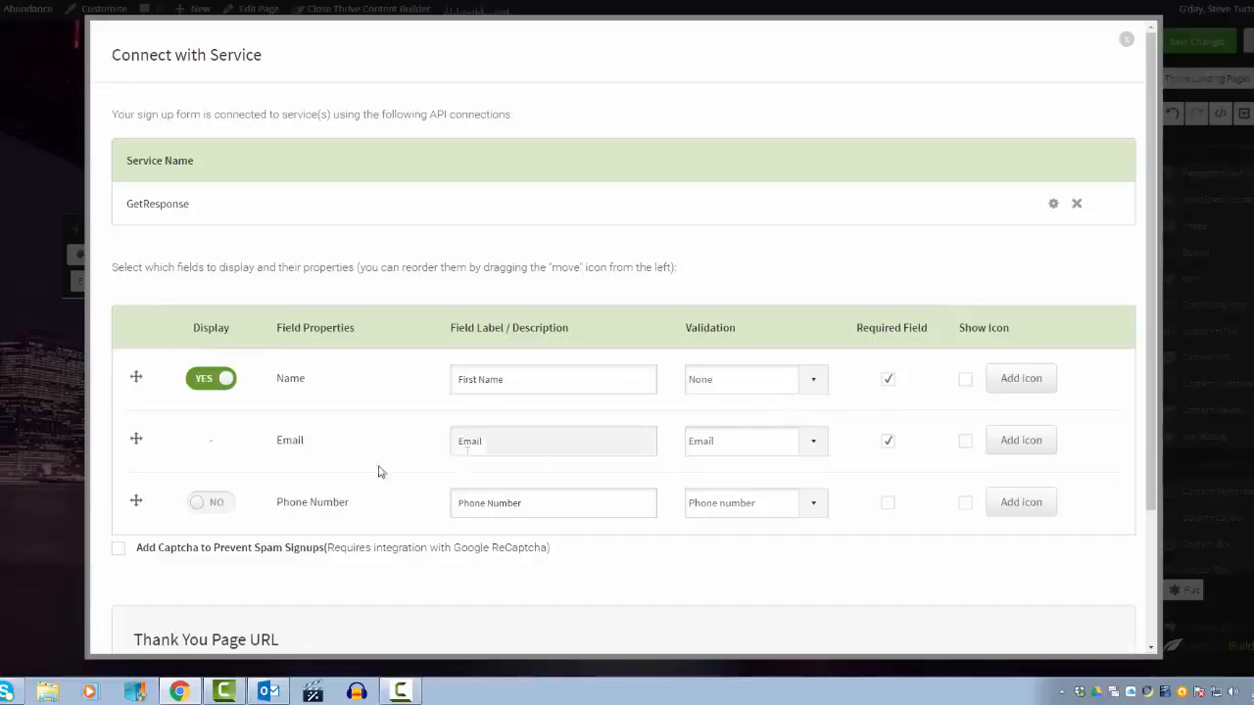
# Step: Relabel the Email field as Working Email and save the form's service settings
pyautogui.click(461, 442)
pyautogui.write('Workin')
pyautogui.write('g')
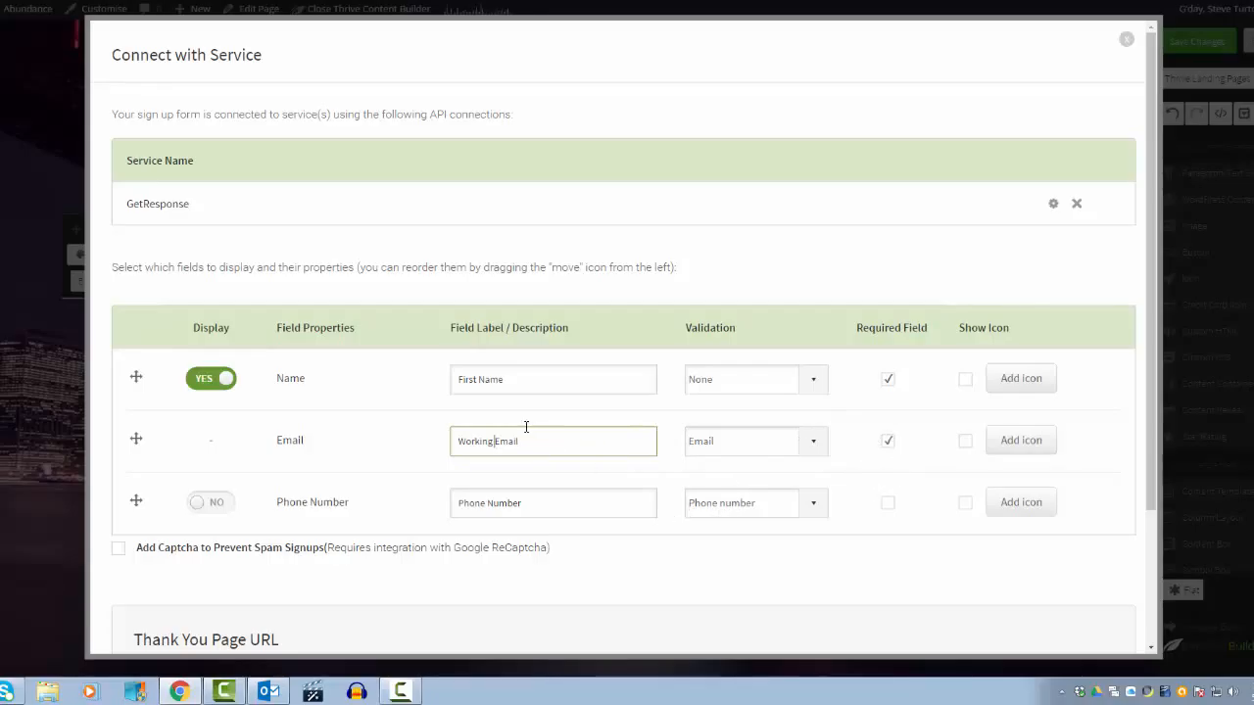
pyautogui.scroll(-3, 446, 358)
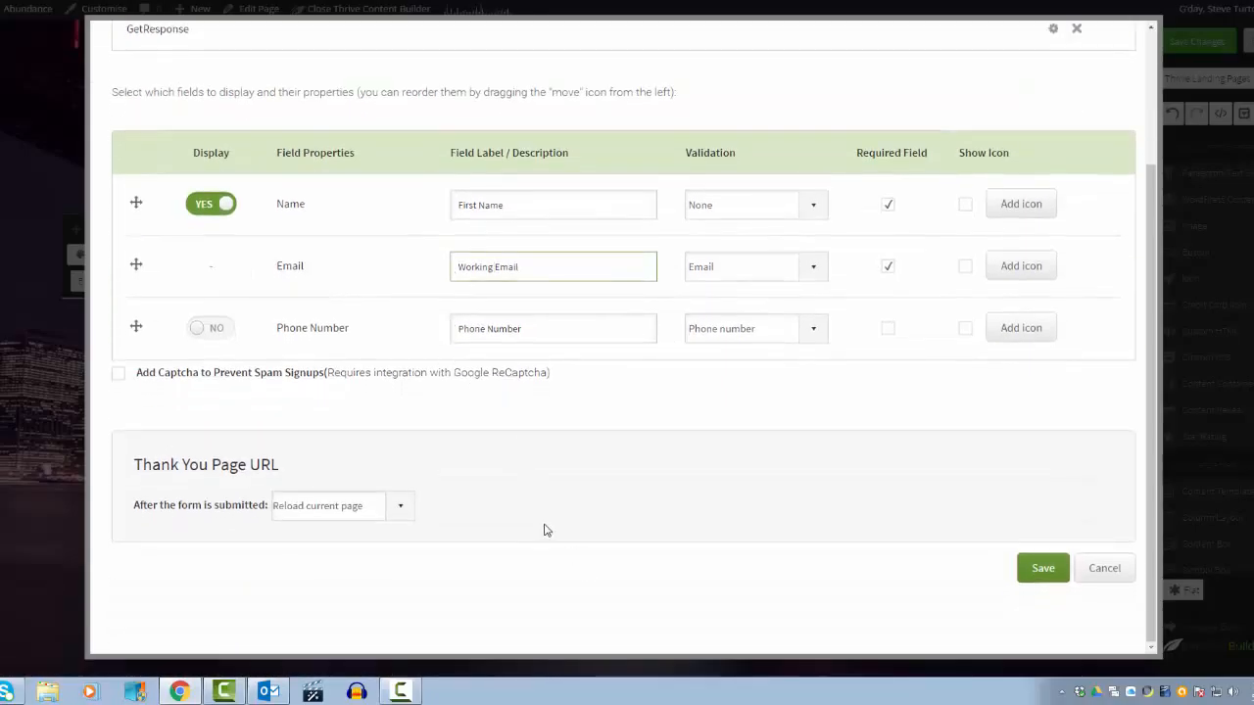
pyautogui.click(1042, 572)
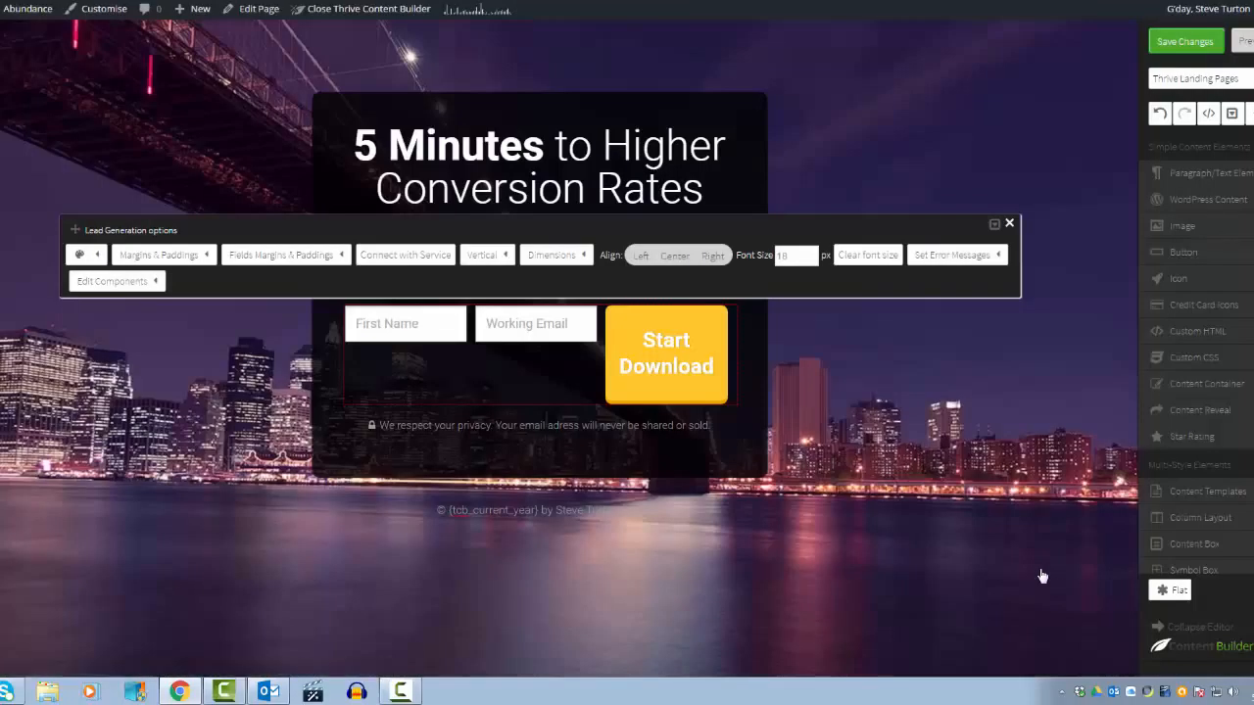
# Step: Set the opt-in form's field layout to vertical
pyautogui.click(1009, 223)
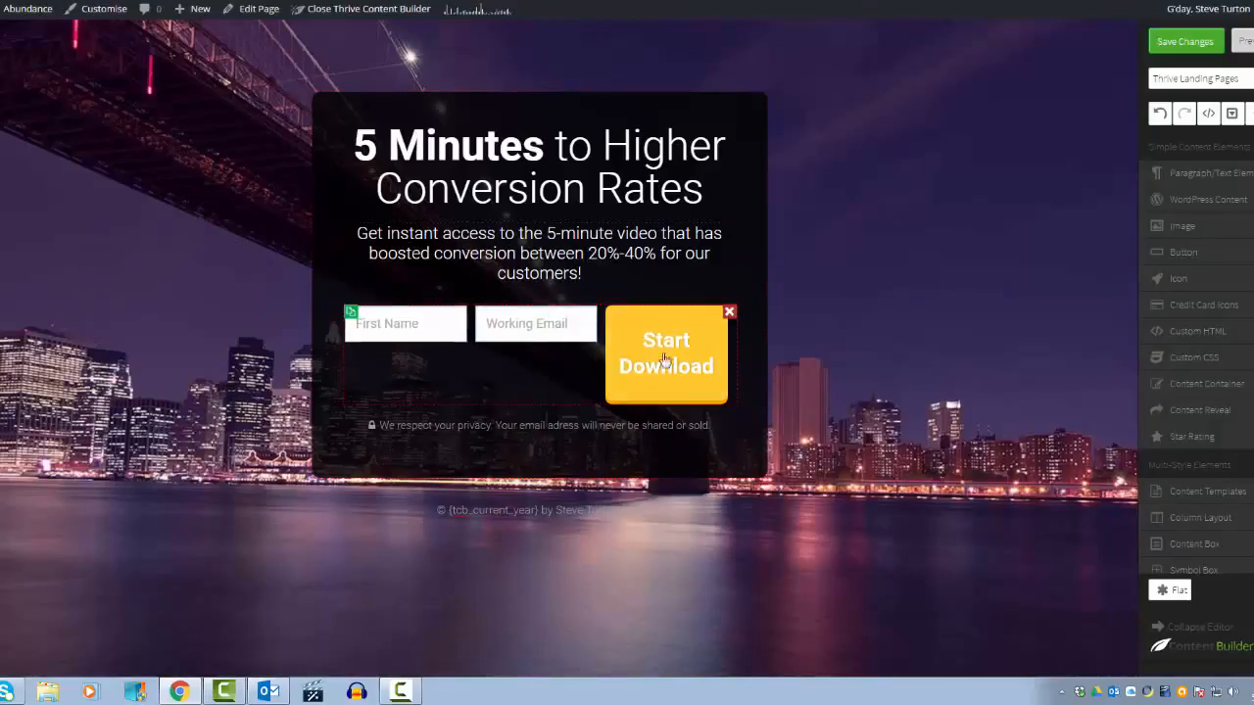
pyautogui.click(357, 326)
pyautogui.click(485, 369)
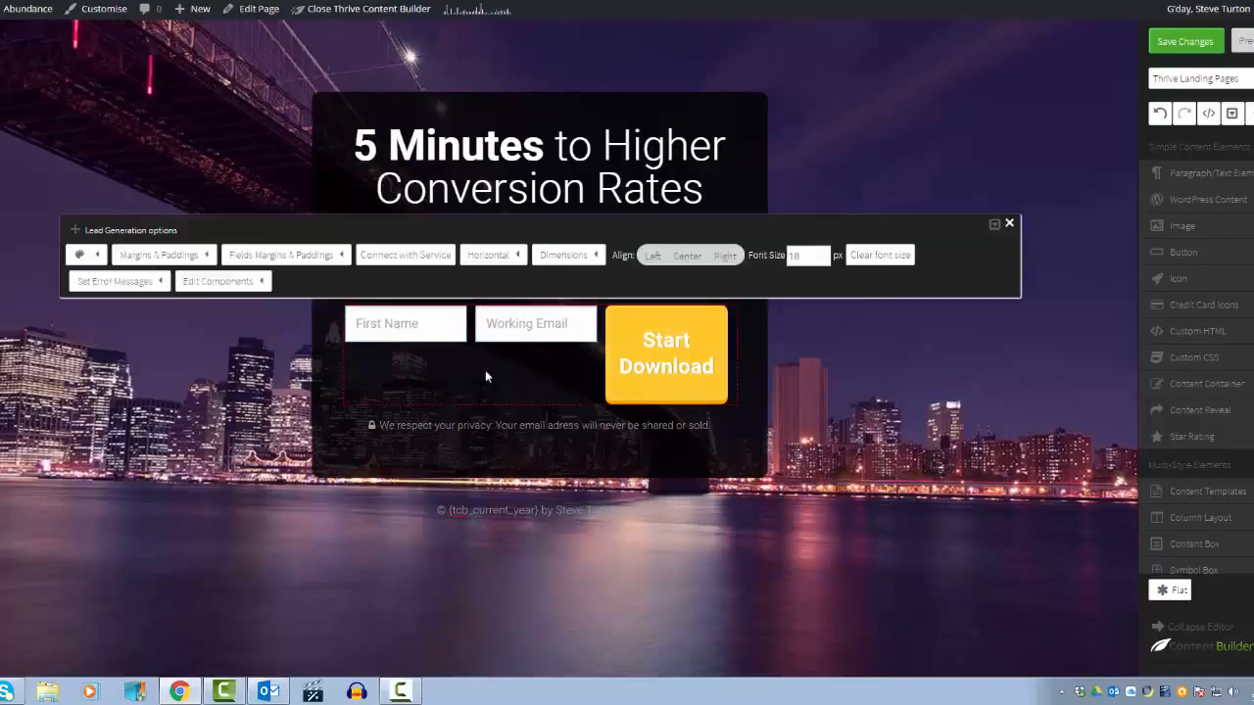
pyautogui.click(506, 263)
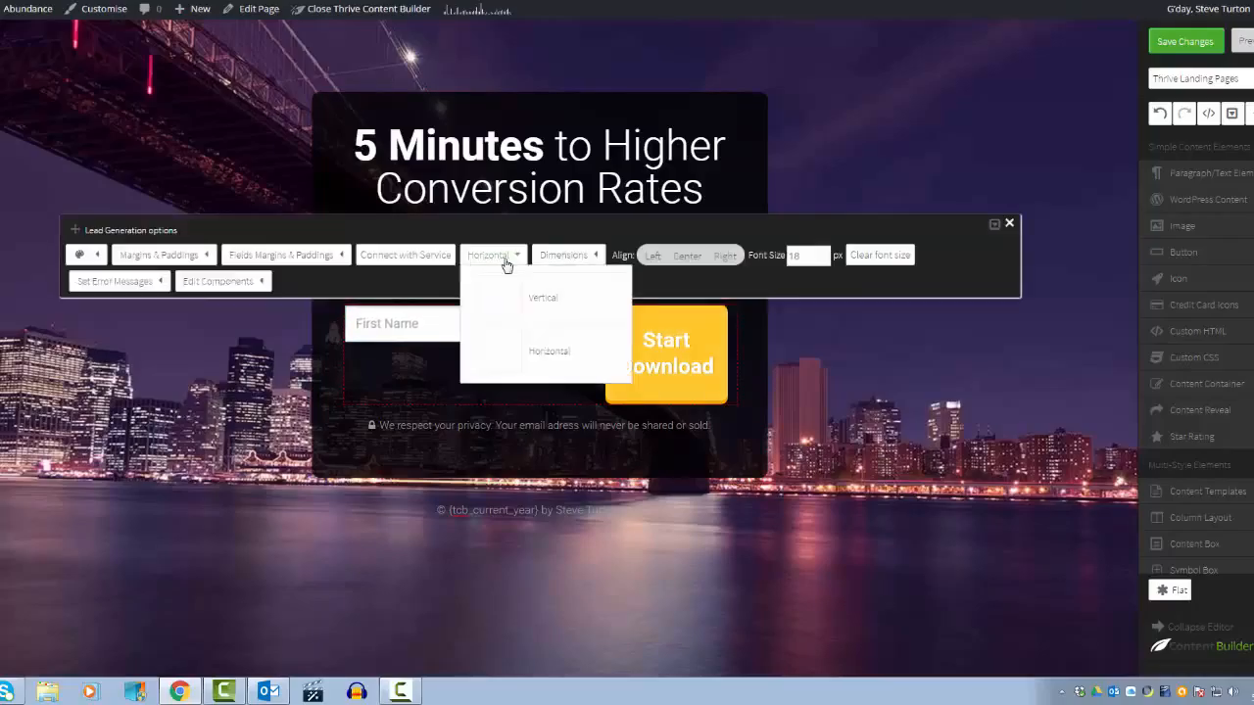
pyautogui.click(545, 298)
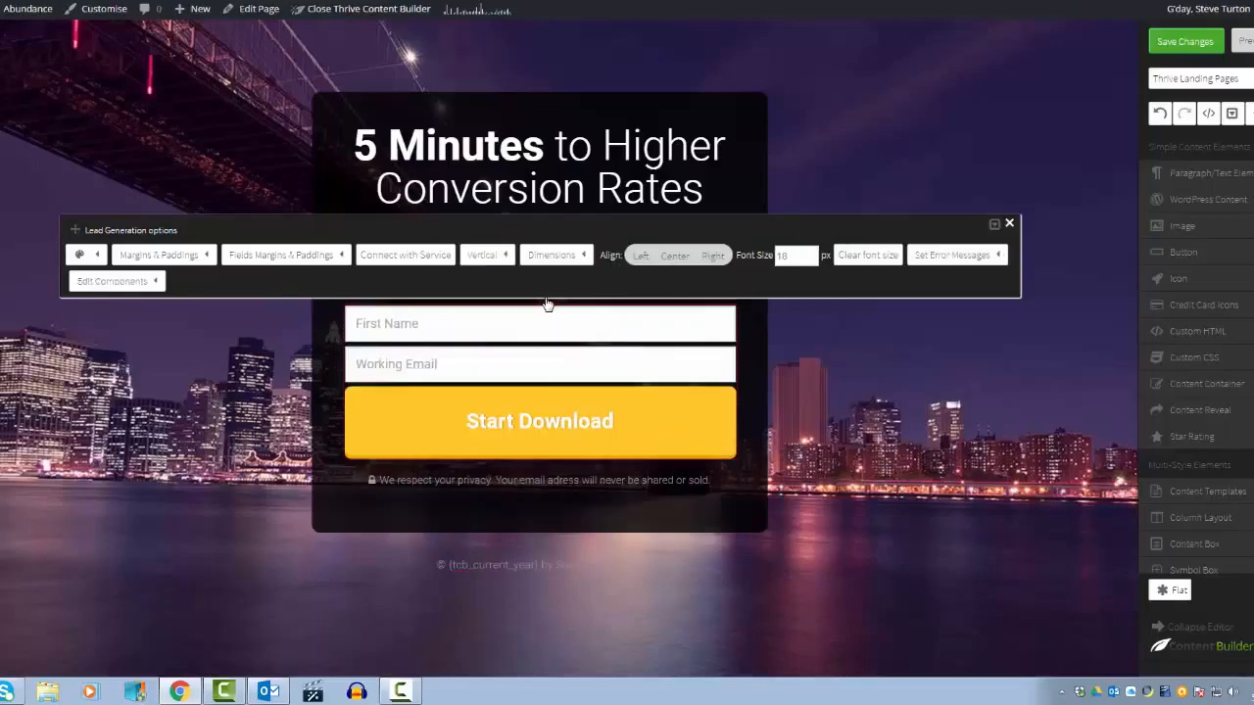
pyautogui.click(831, 382)
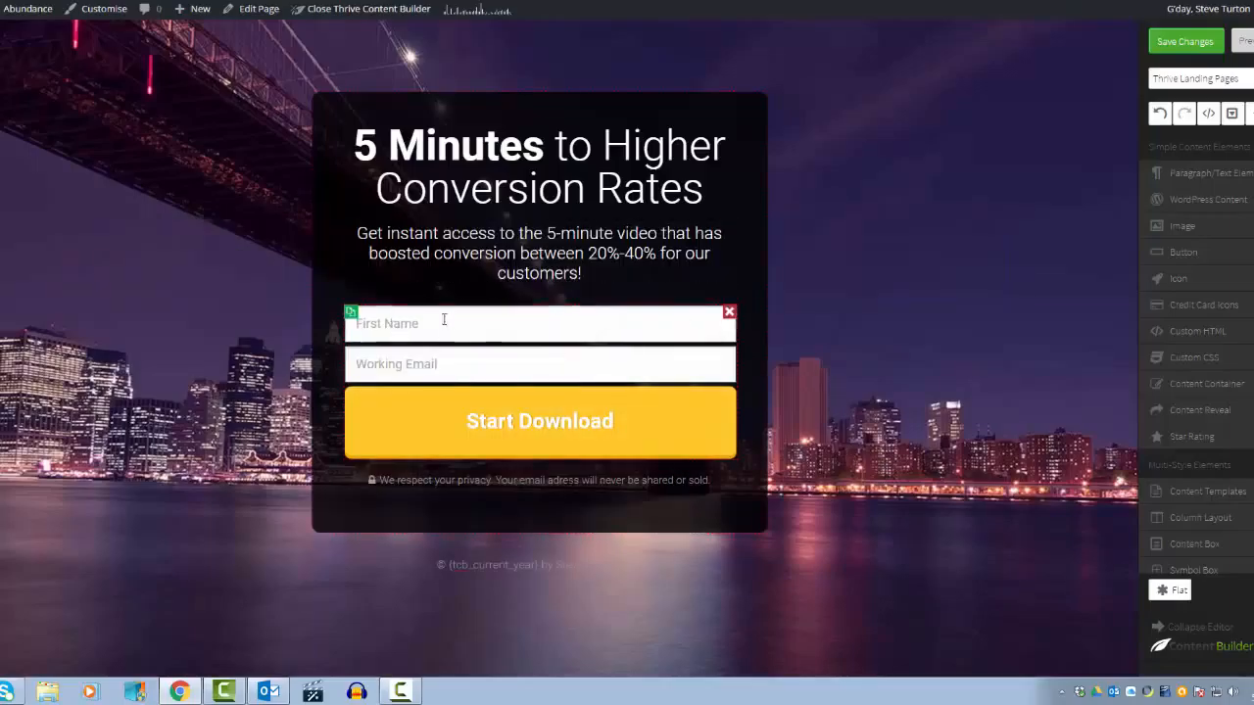
pyautogui.click(402, 332)
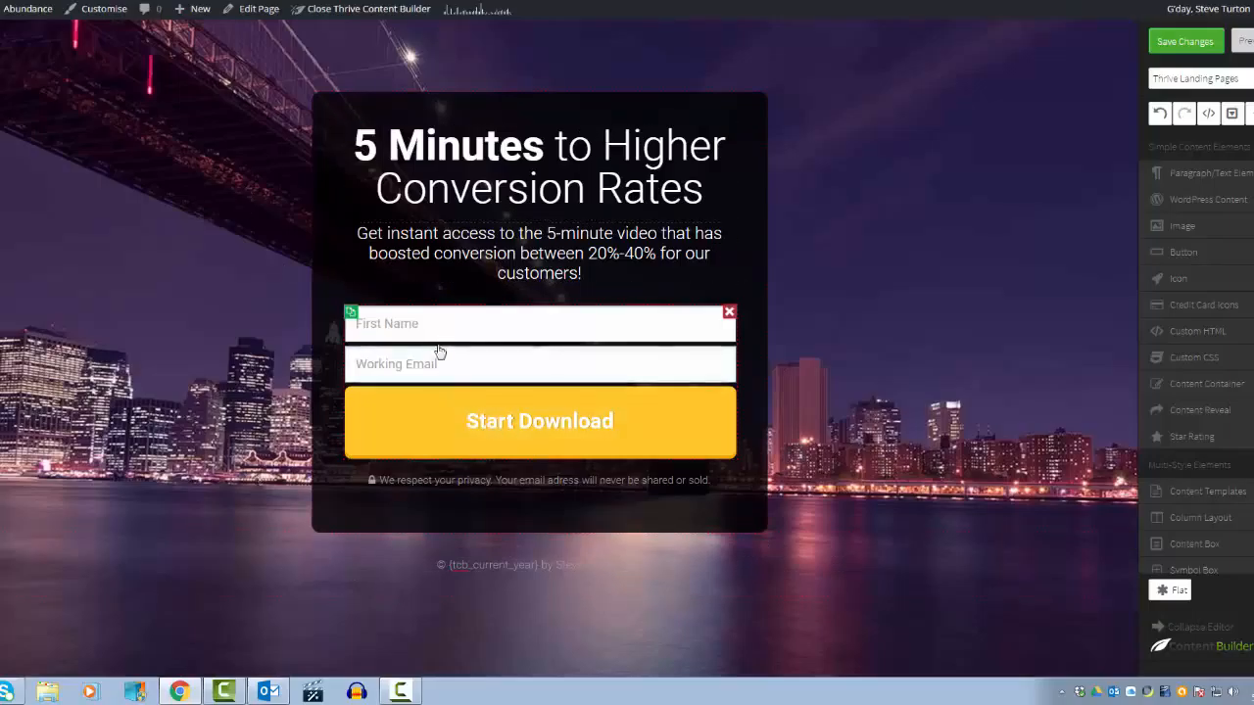
pyautogui.click(396, 364)
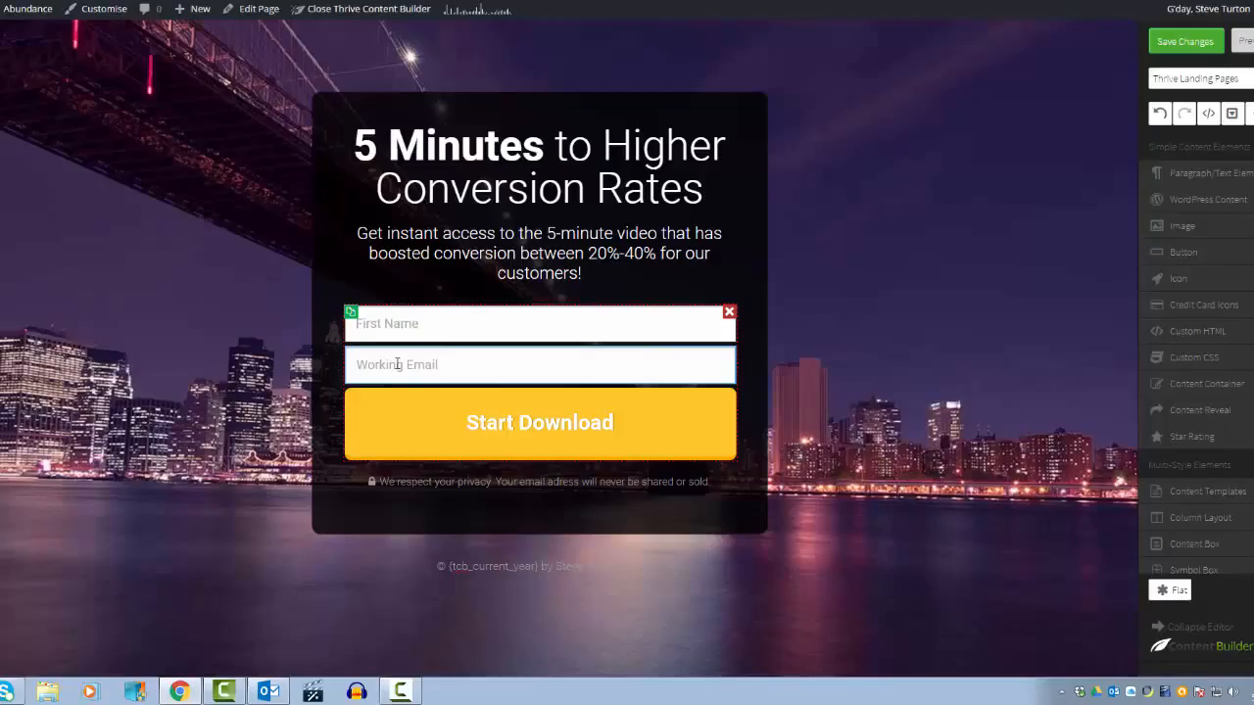
pyautogui.click(455, 335)
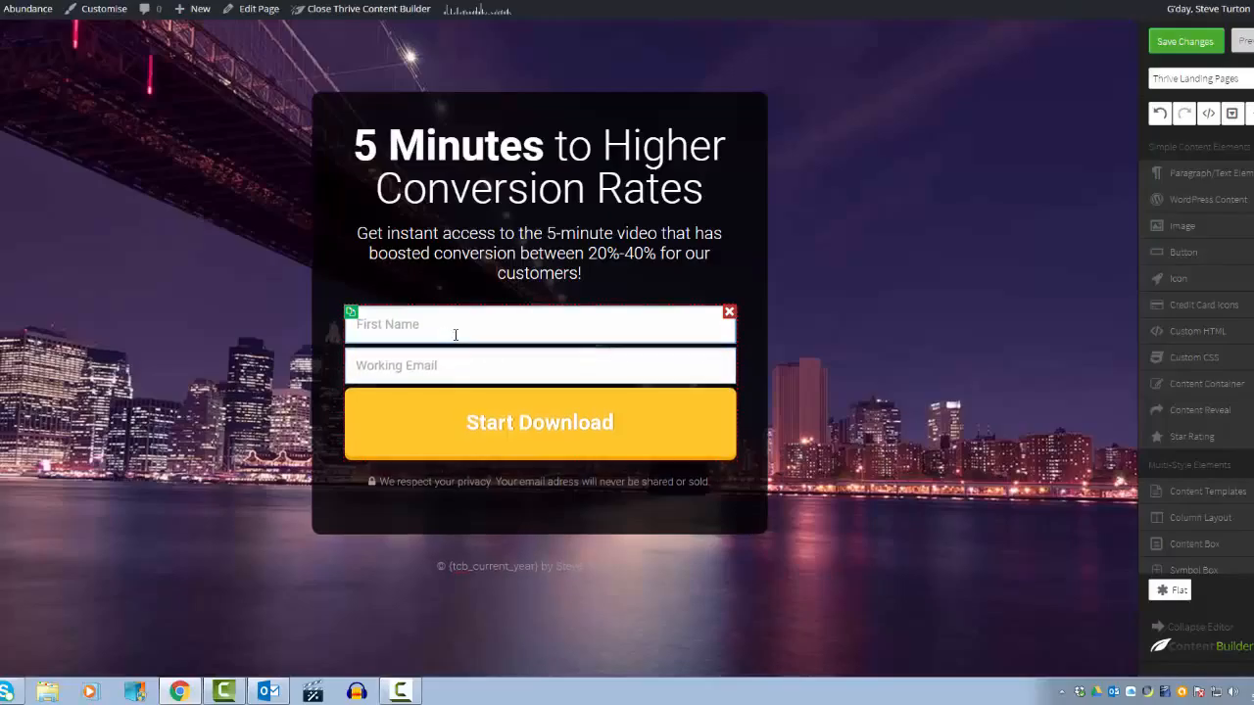
pyautogui.click(460, 361)
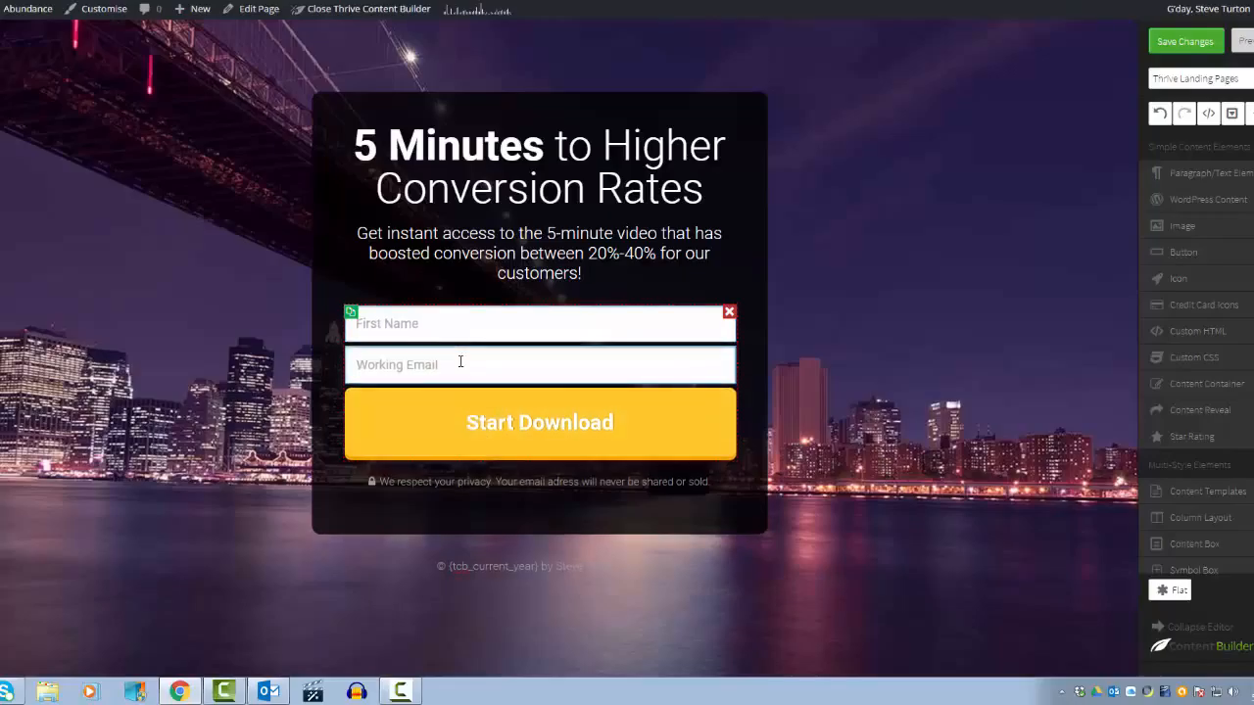
pyautogui.click(460, 361)
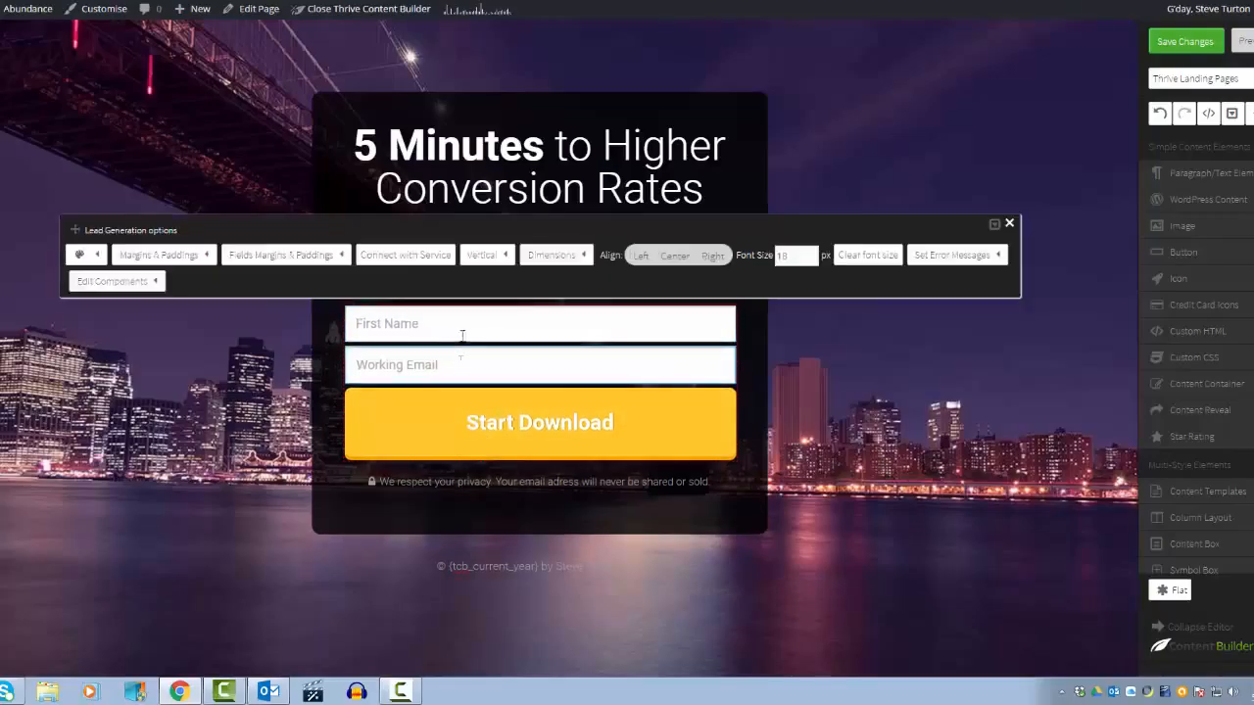
pyautogui.click(414, 258)
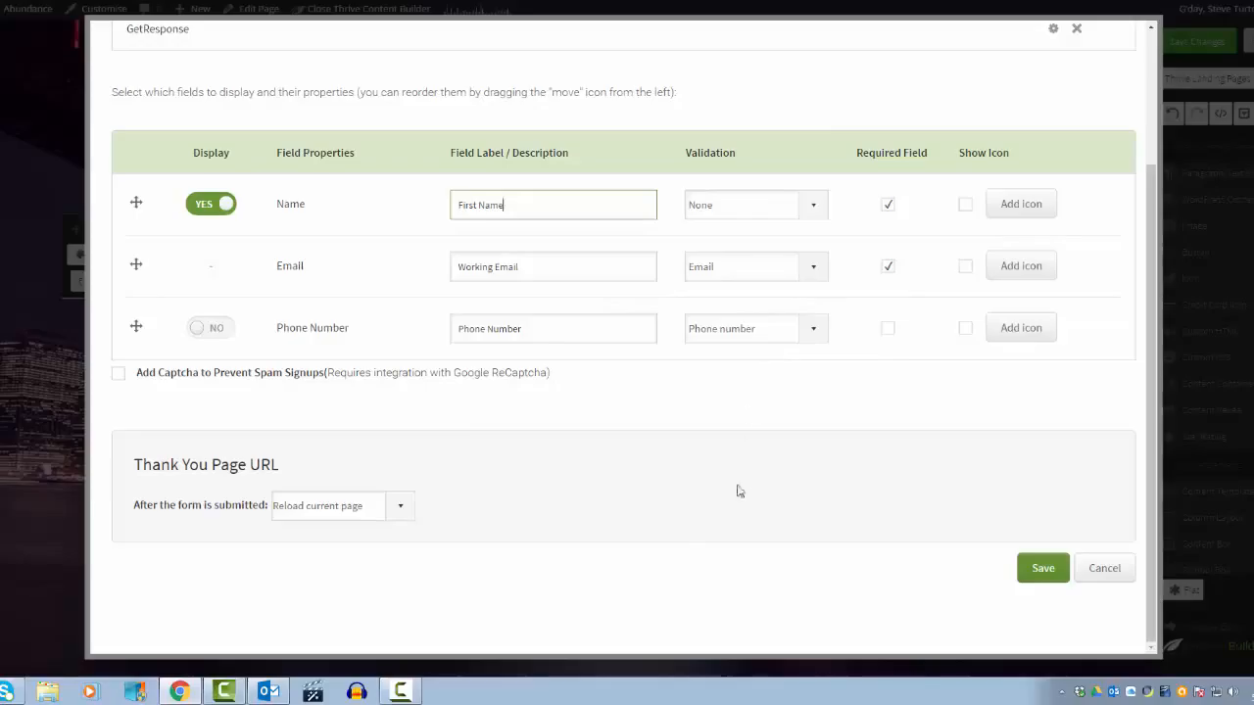
pyautogui.click(401, 511)
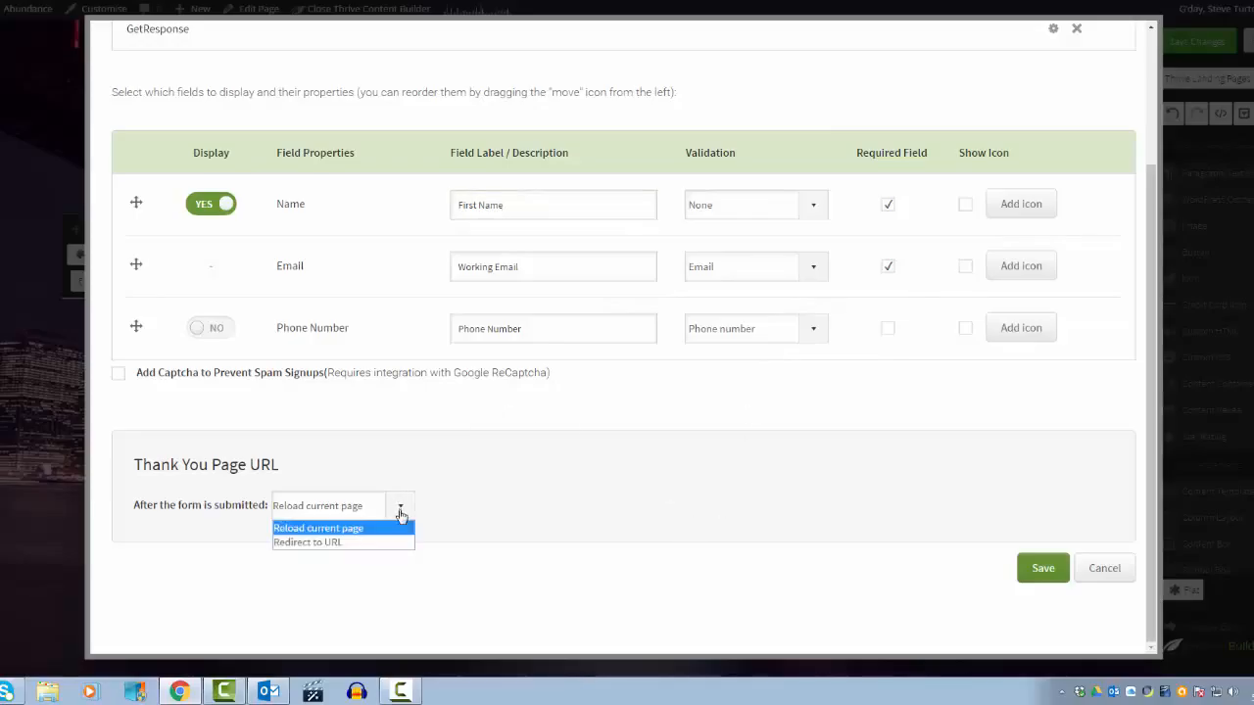
pyautogui.click(334, 543)
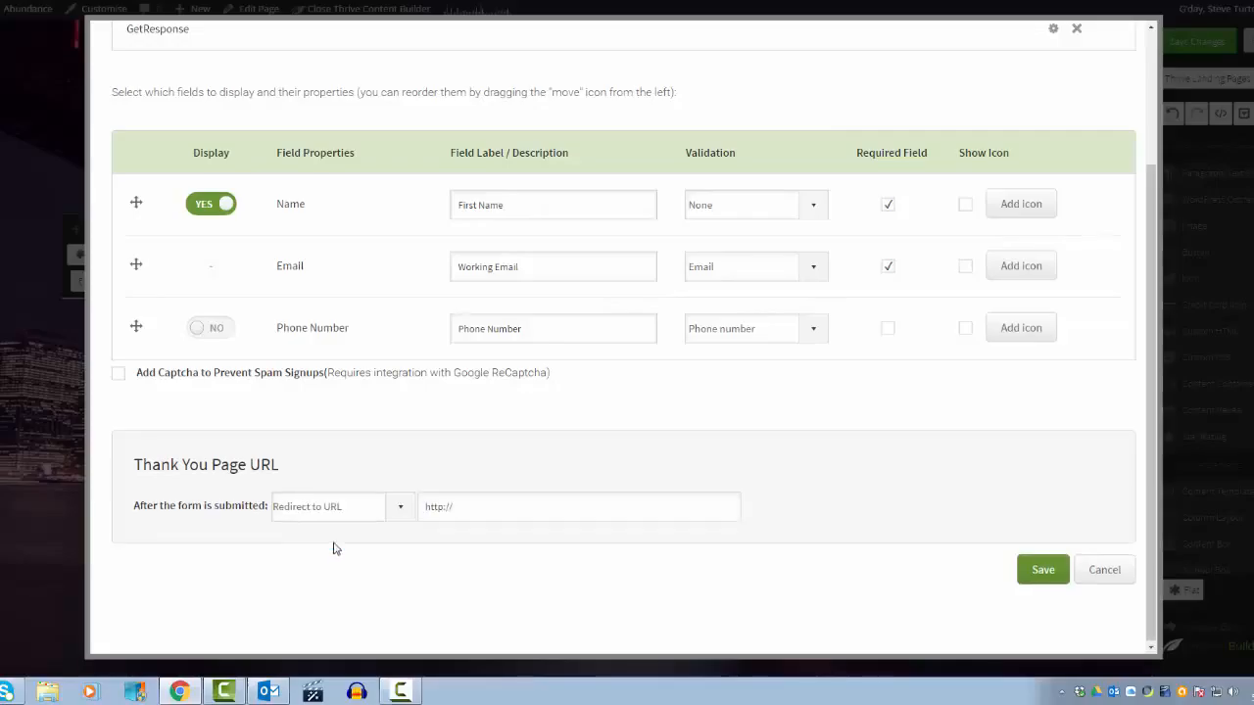
pyautogui.click(509, 505)
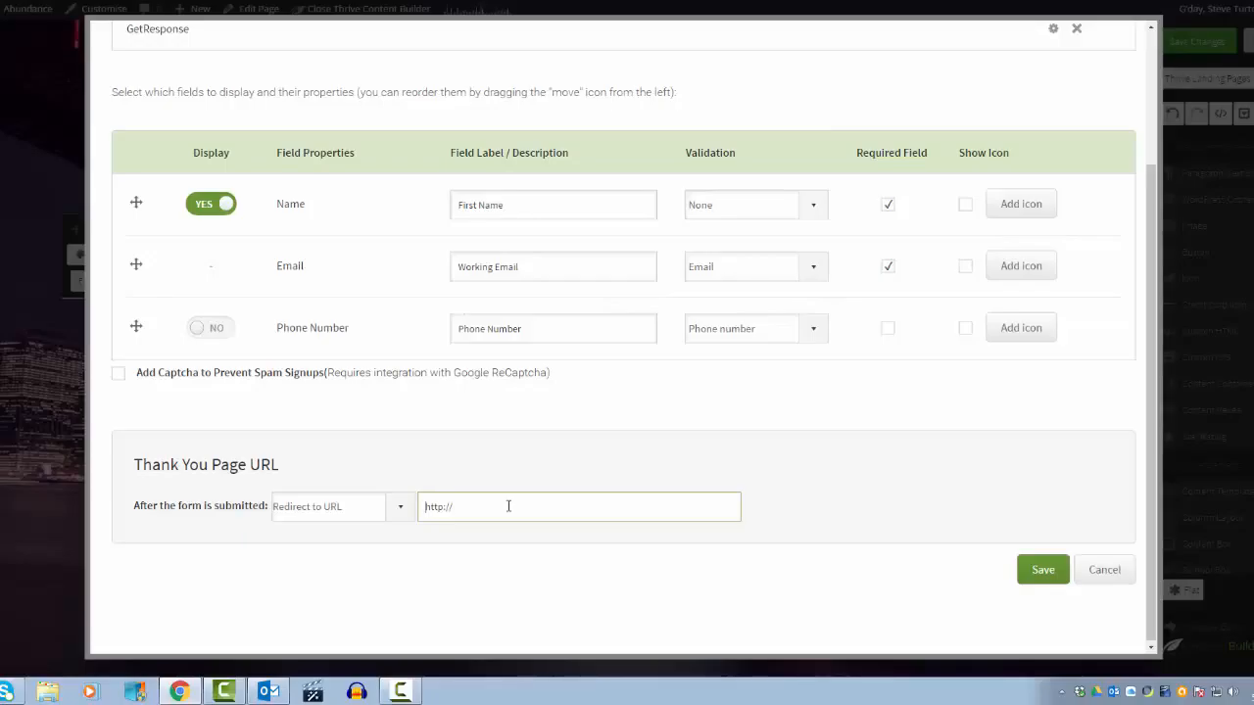
pyautogui.hotkey('ctrl', 'a')
pyautogui.write('www.steveturton.com')
pyautogui.click(1041, 568)
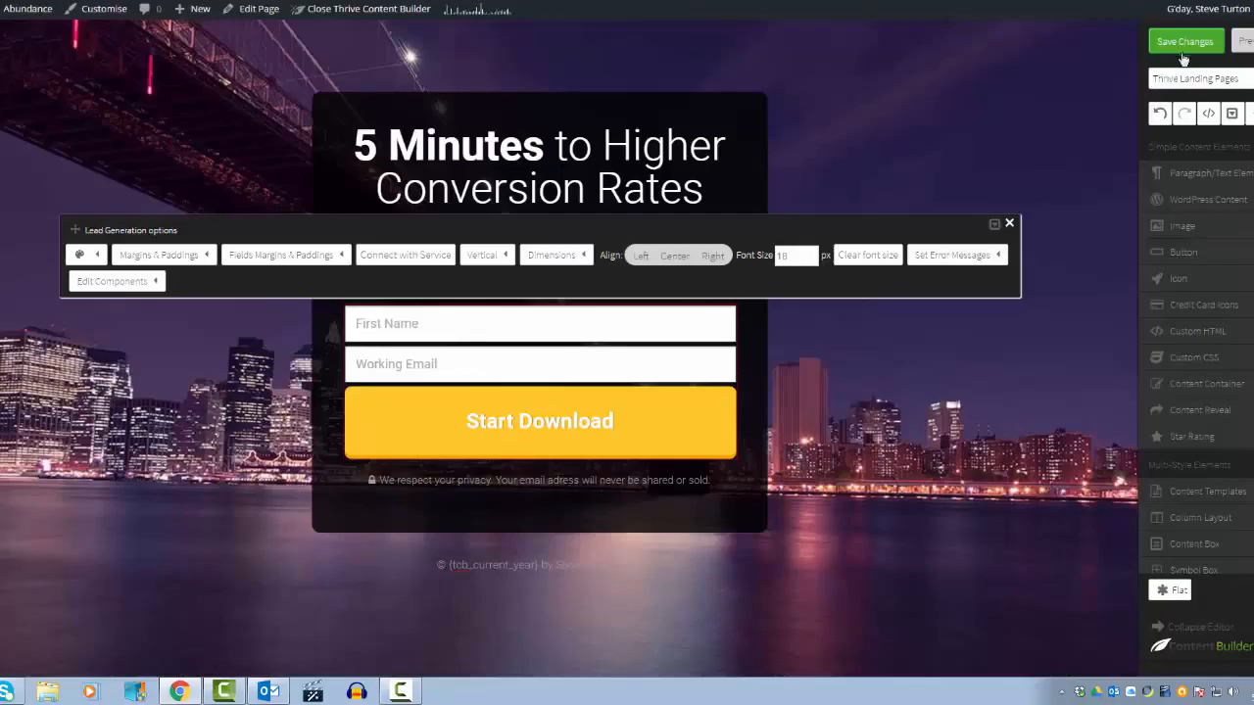
pyautogui.click(1181, 55)
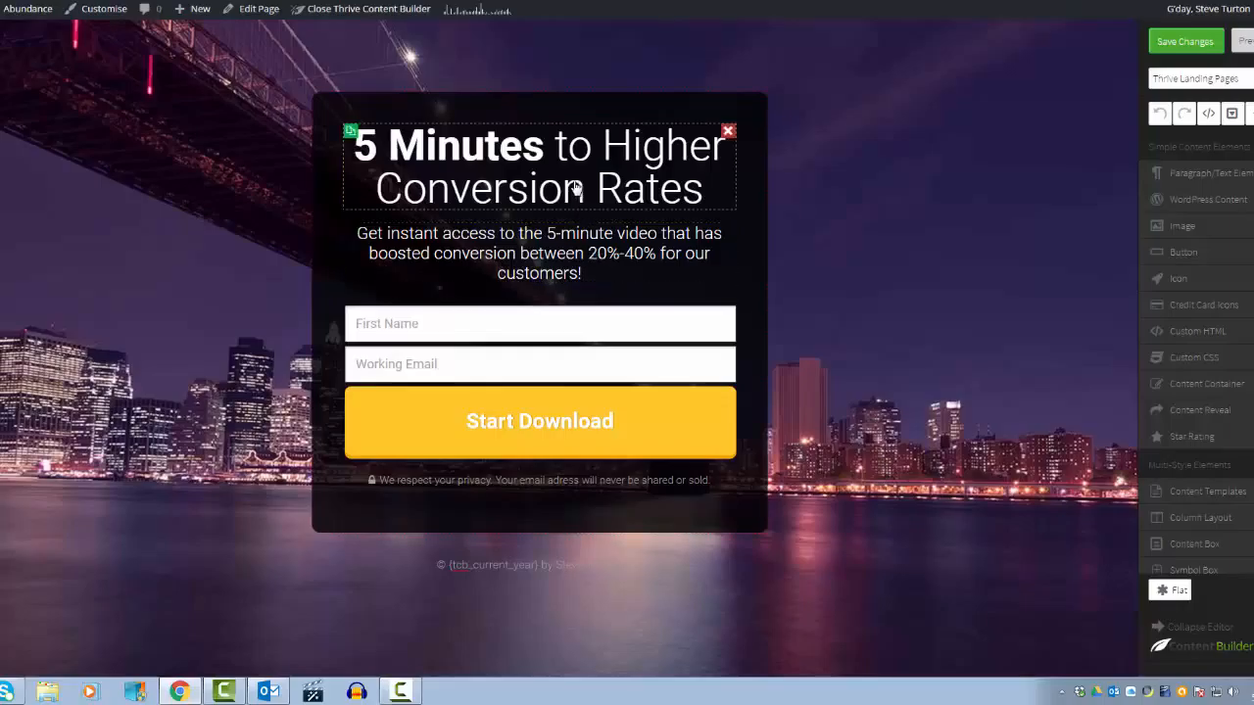
pyautogui.click(469, 322)
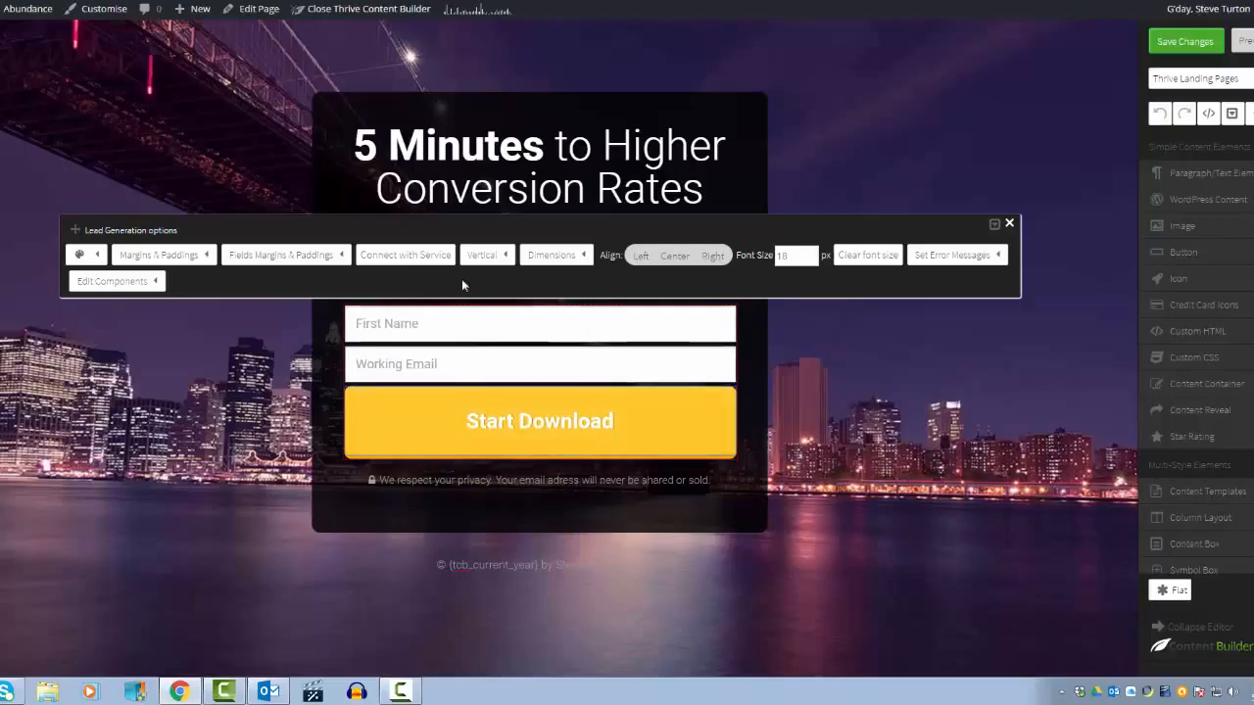
pyautogui.click(418, 258)
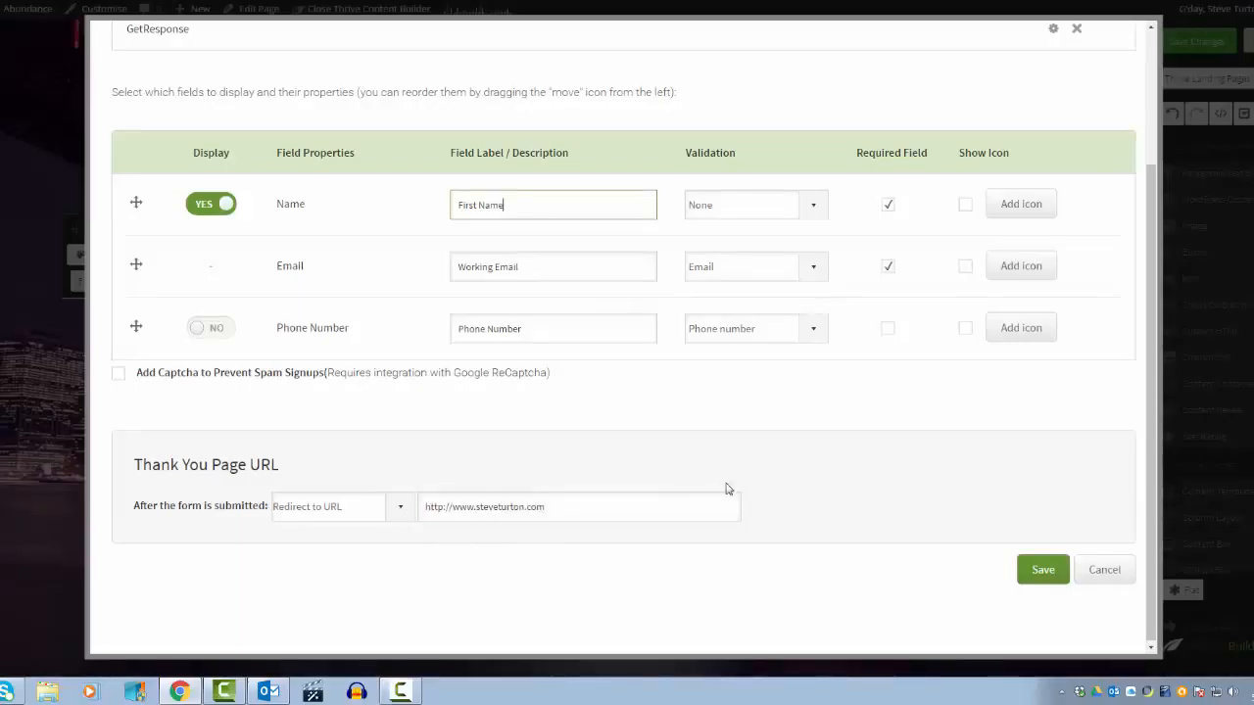
pyautogui.click(1095, 574)
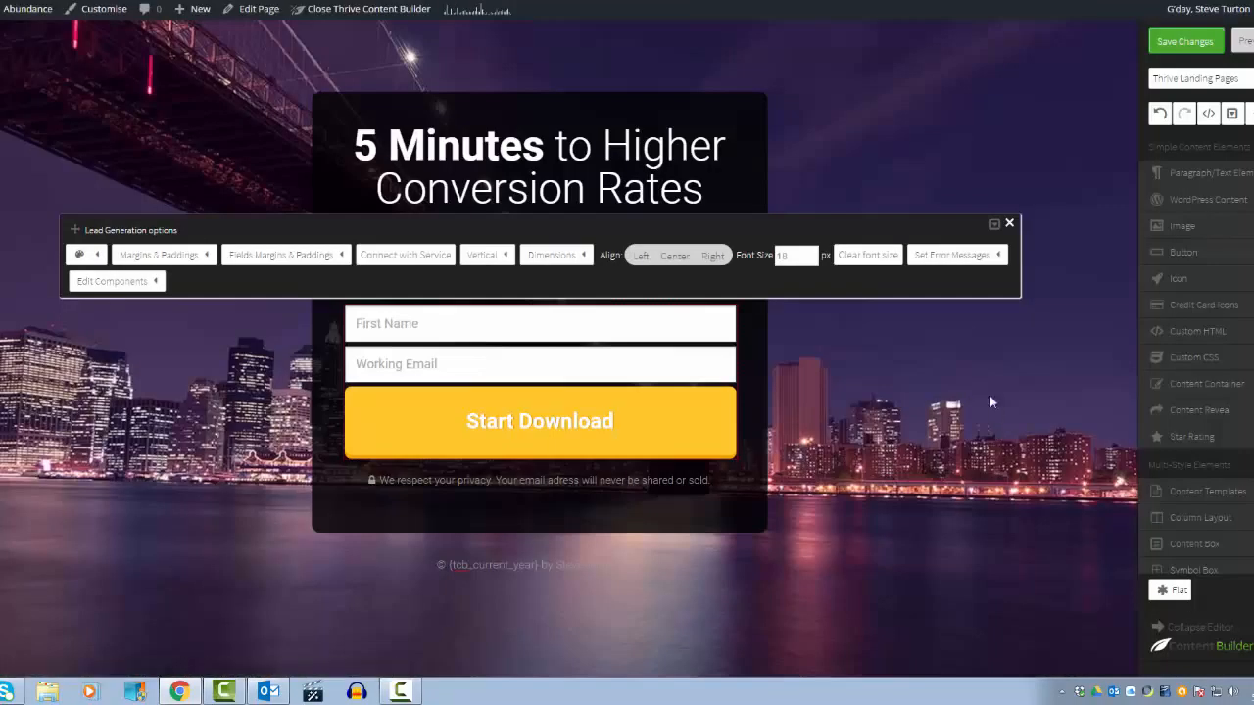
# Step: Change the opt-in form's submit button text to Woopee Duck
pyautogui.click(955, 362)
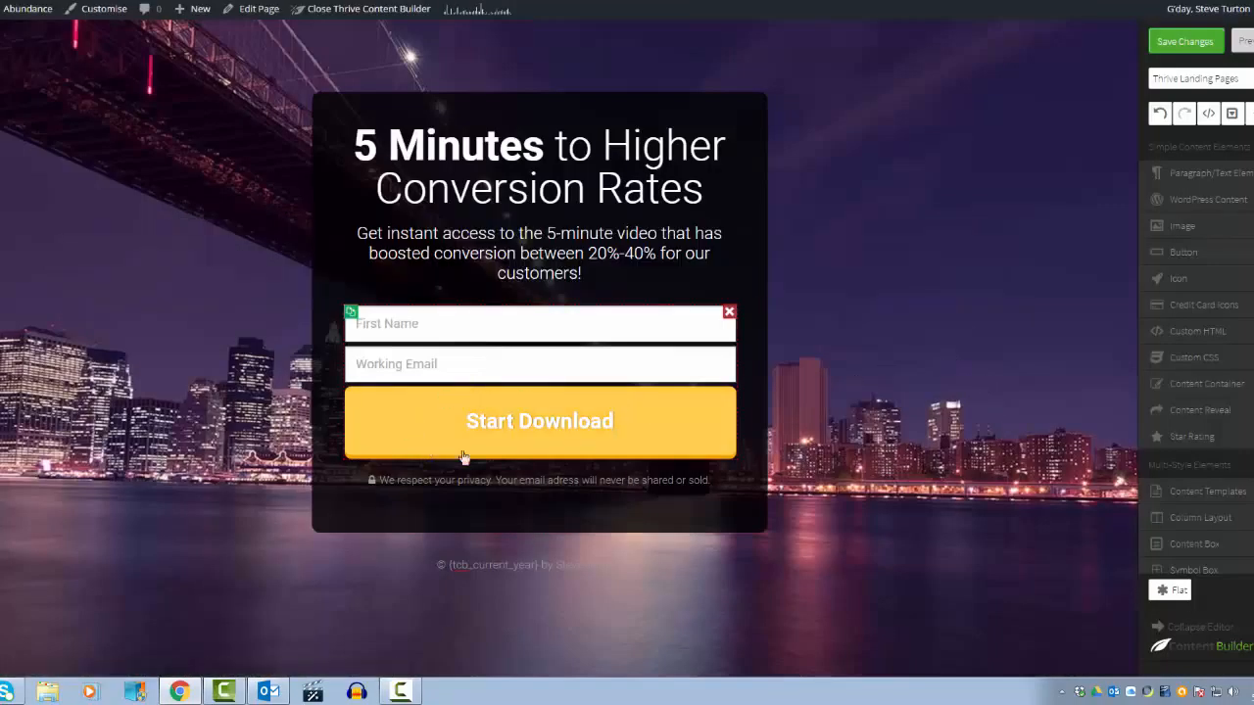
pyautogui.click(656, 427)
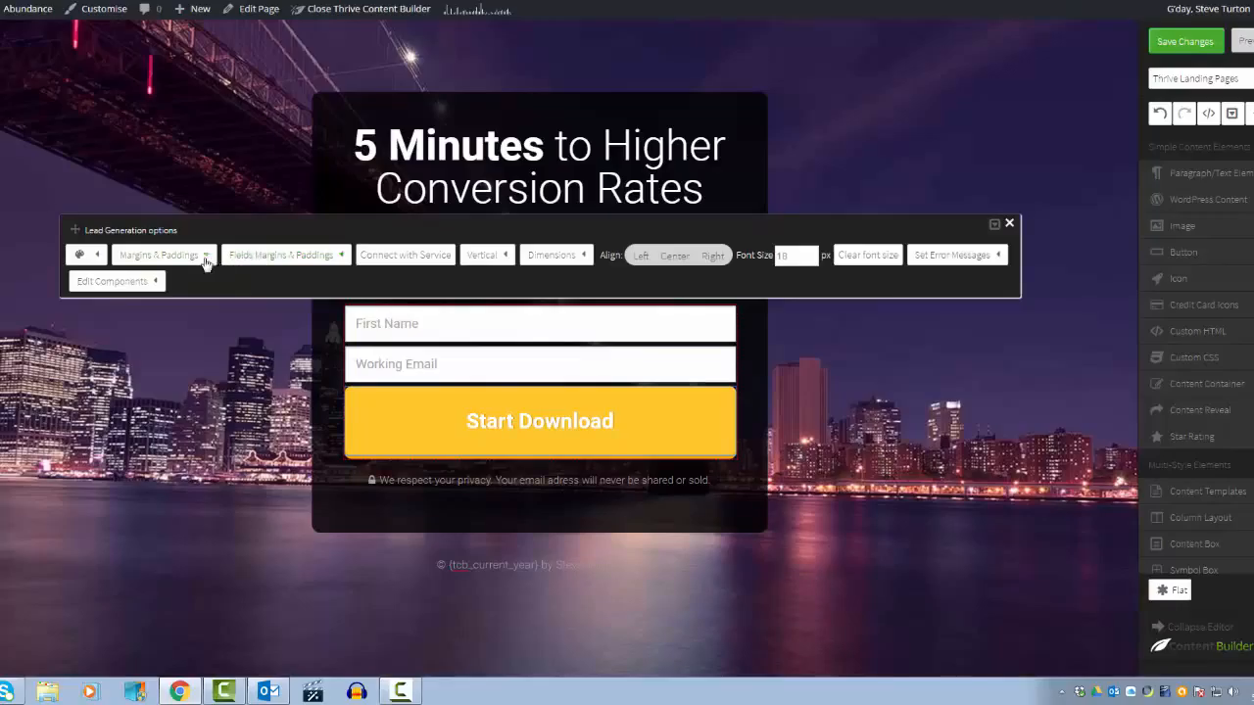
pyautogui.click(110, 282)
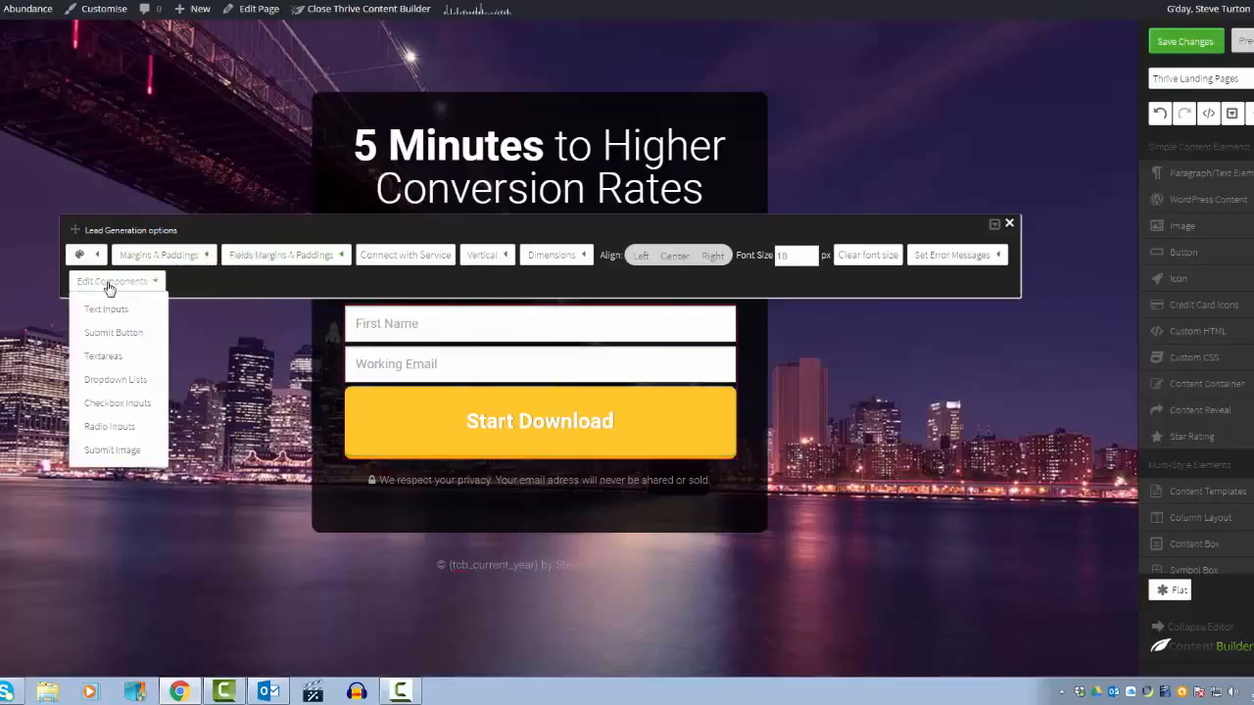
pyautogui.click(103, 334)
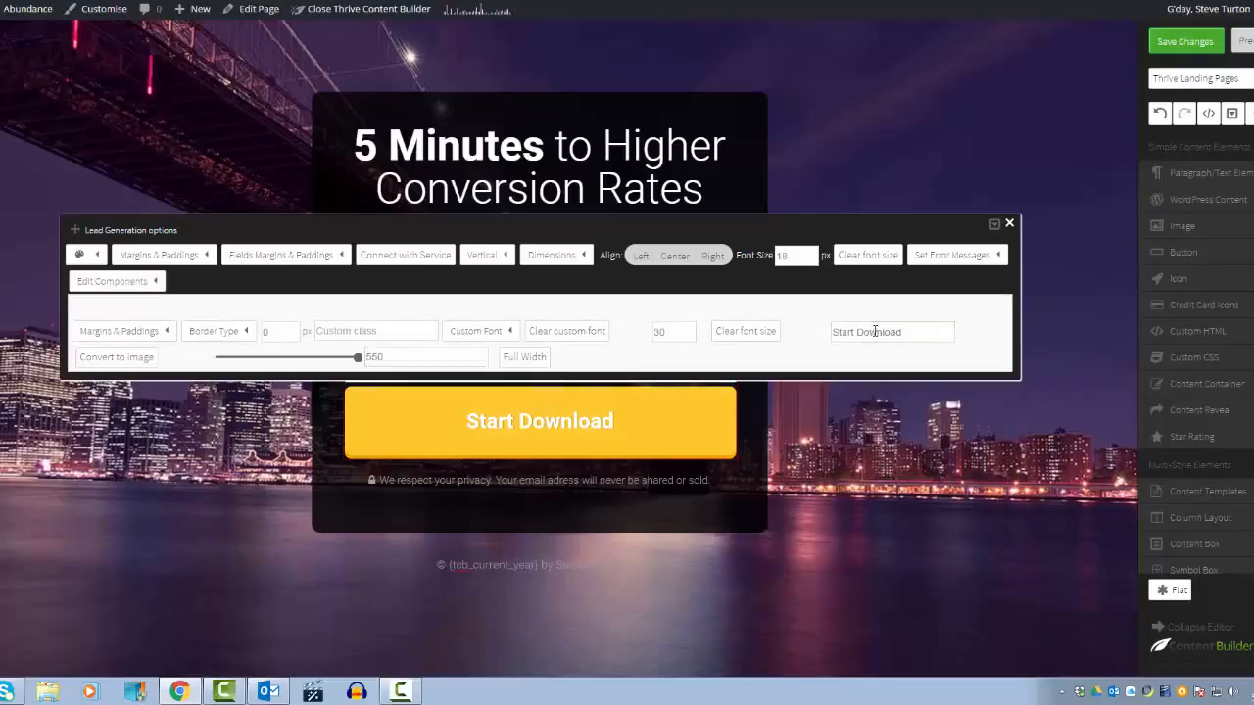
pyautogui.moveTo(907, 332); pyautogui.dragTo(813, 337)
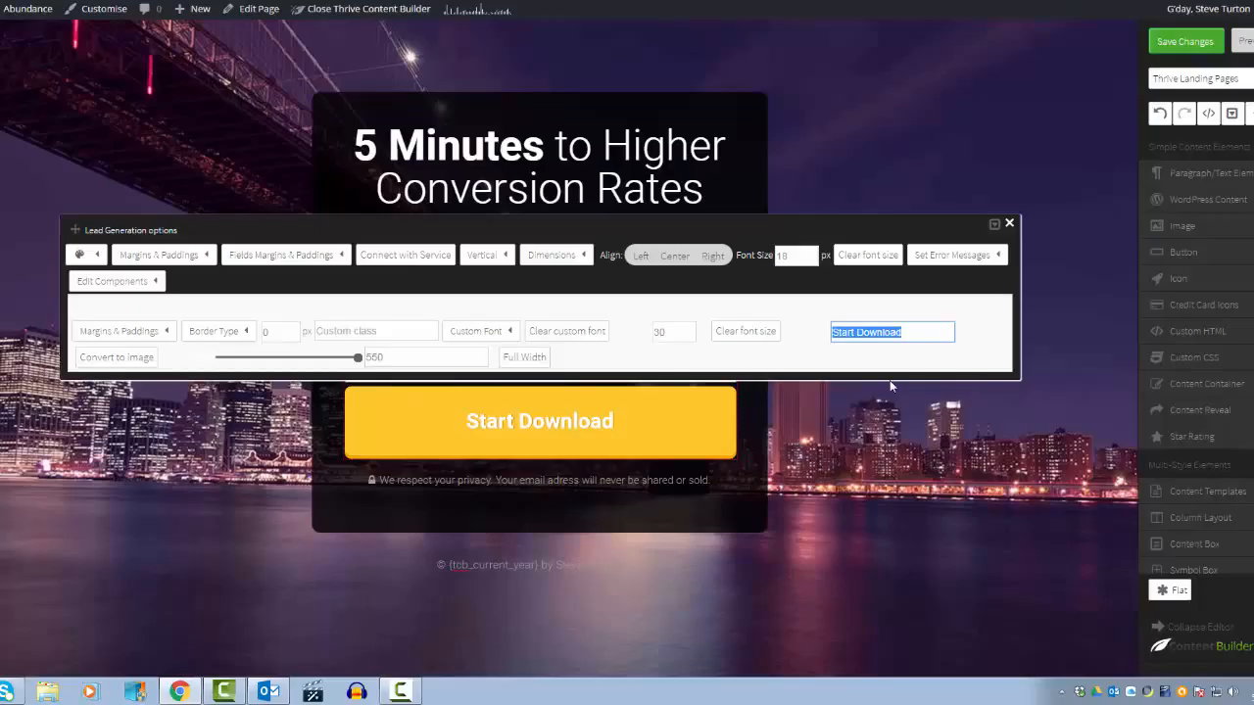
pyautogui.write('W')
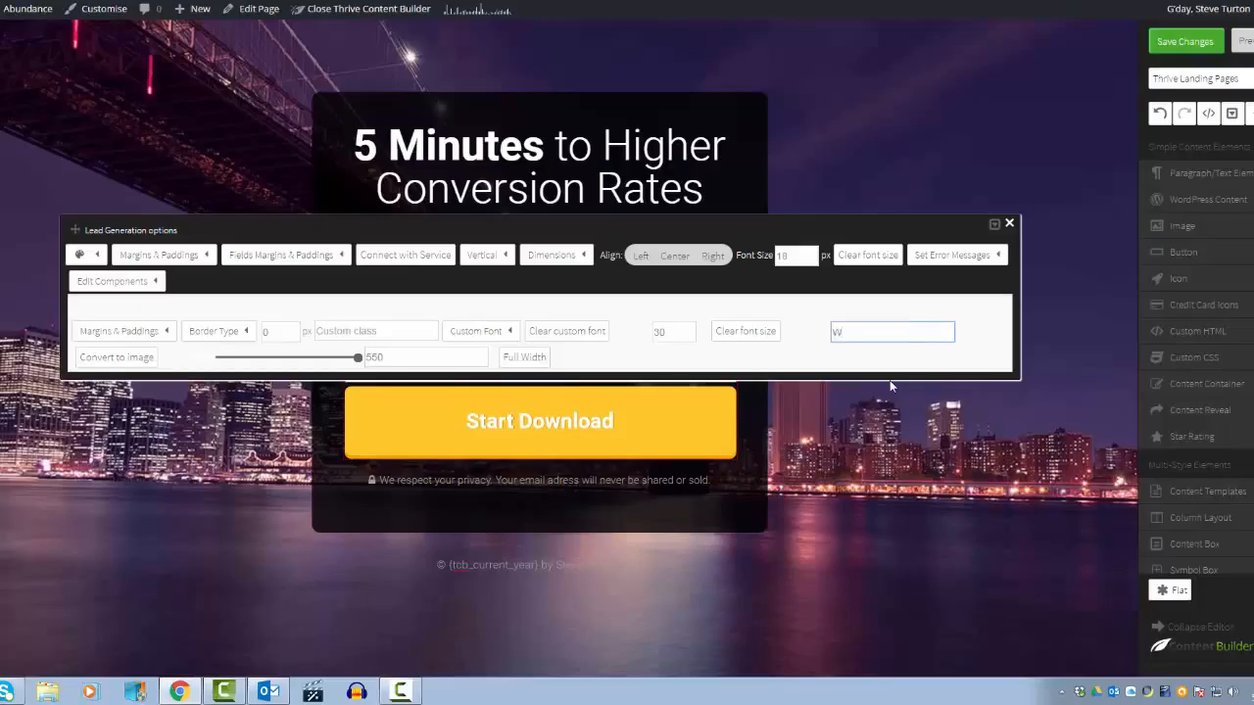
pyautogui.write('oopee Duck')
# Step: Set the submit button's background colour and shadow colour to the red swatch
pyautogui.click(98, 254)
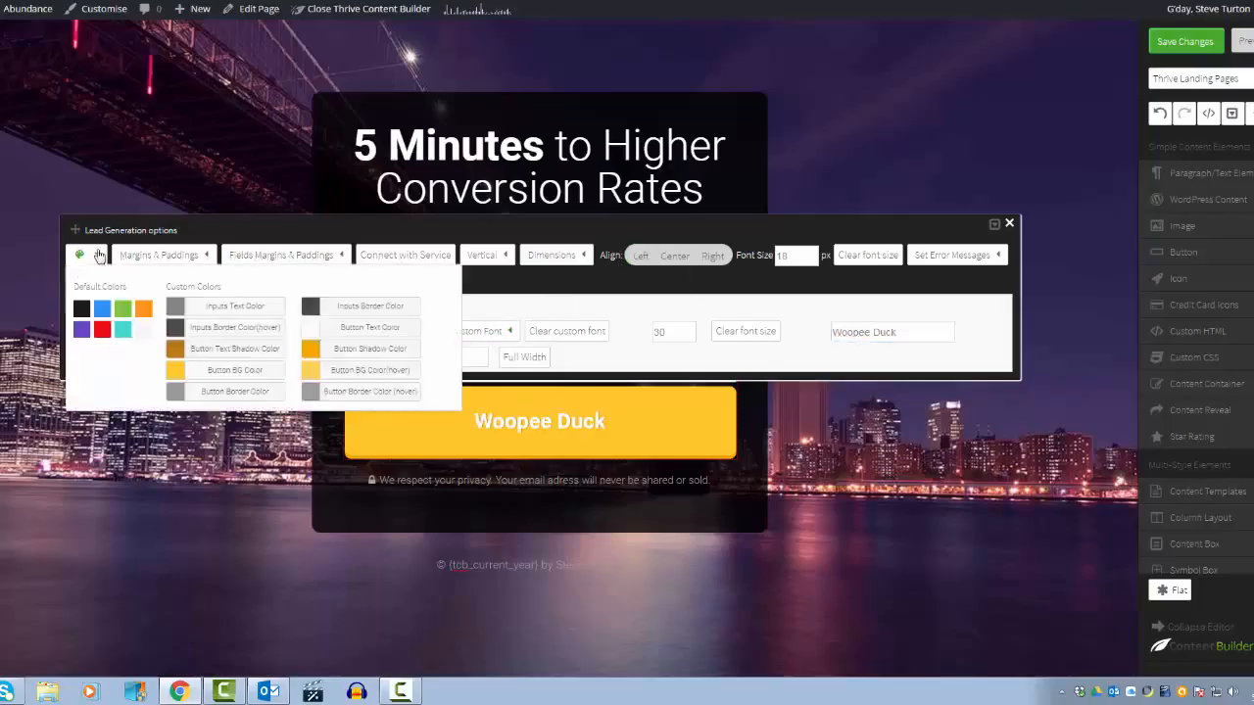
pyautogui.click(182, 376)
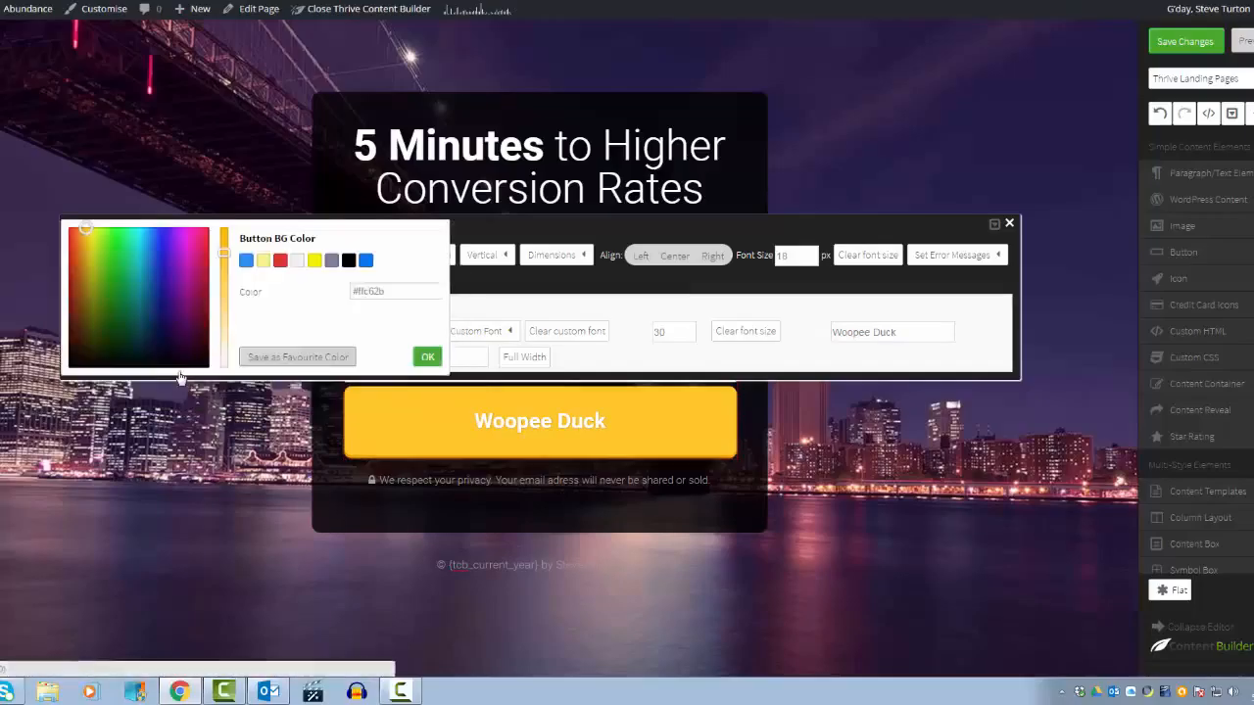
pyautogui.click(281, 264)
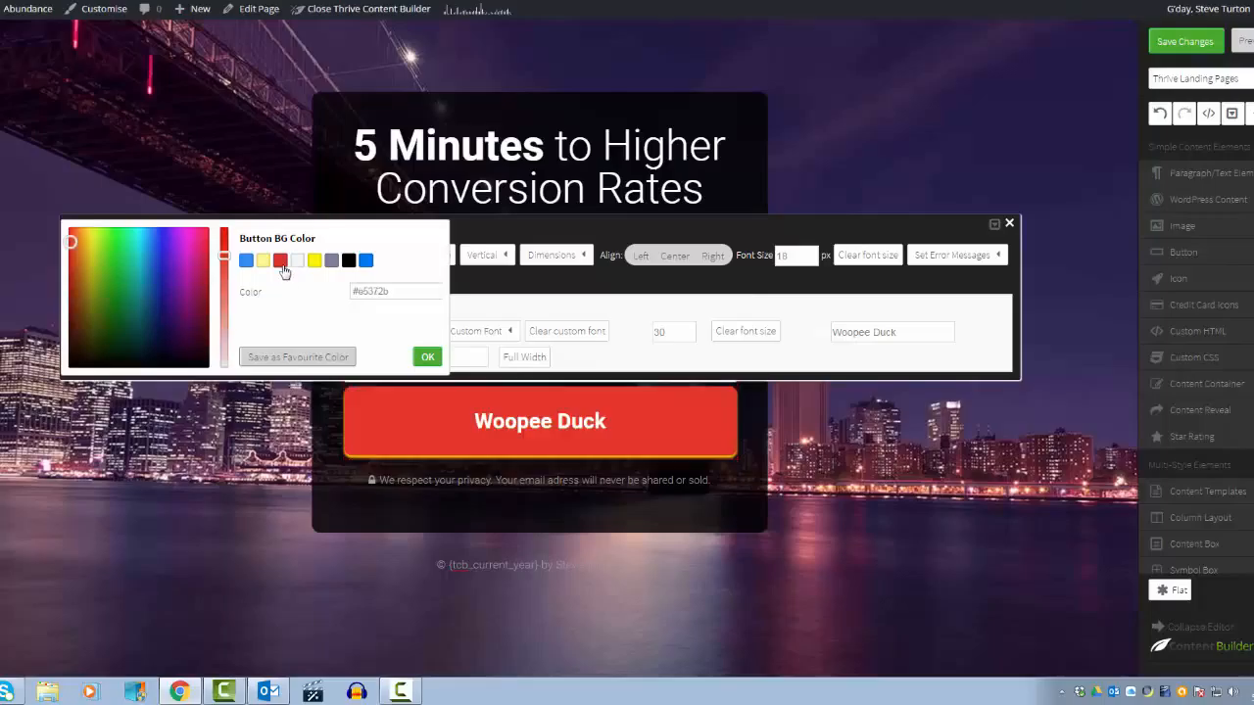
pyautogui.click(436, 359)
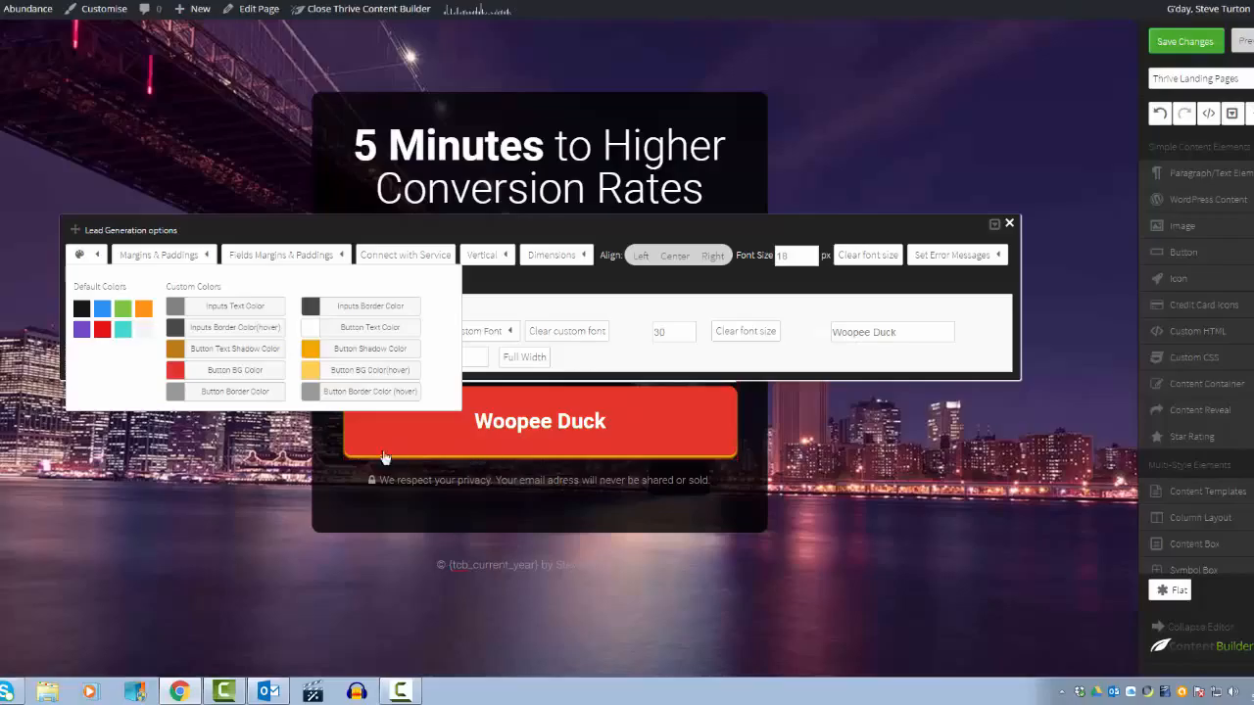
pyautogui.click(308, 348)
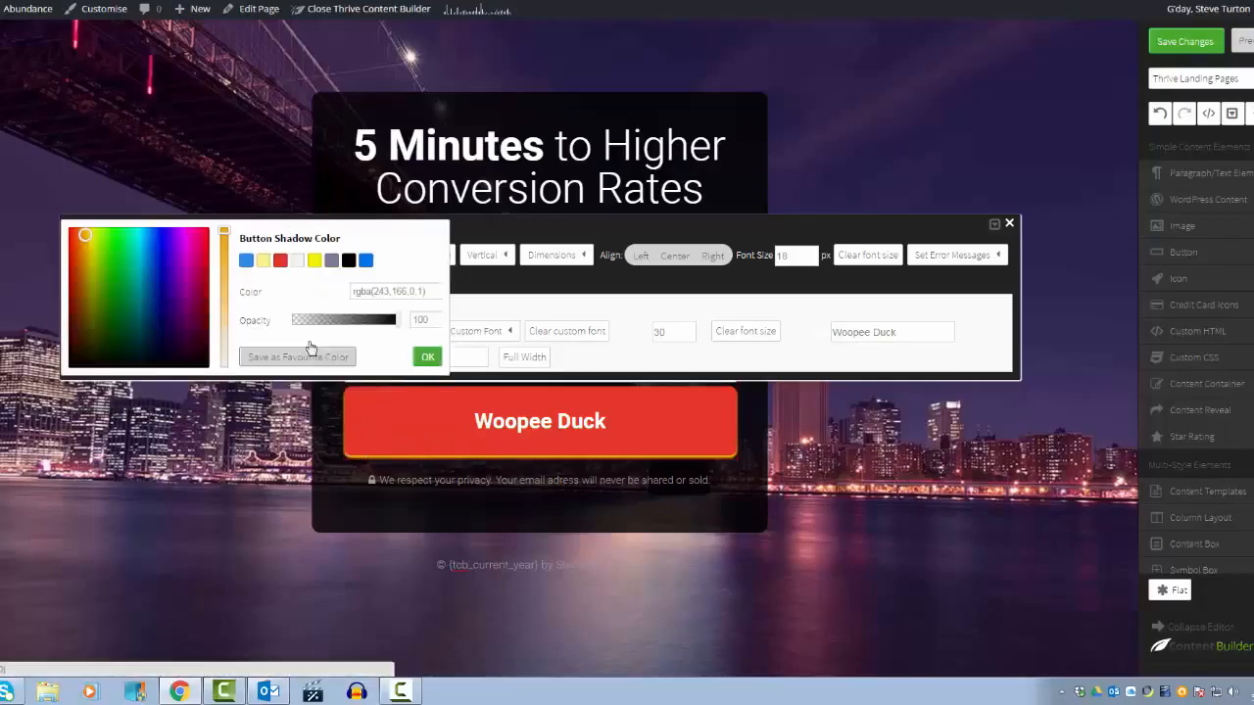
pyautogui.click(279, 260)
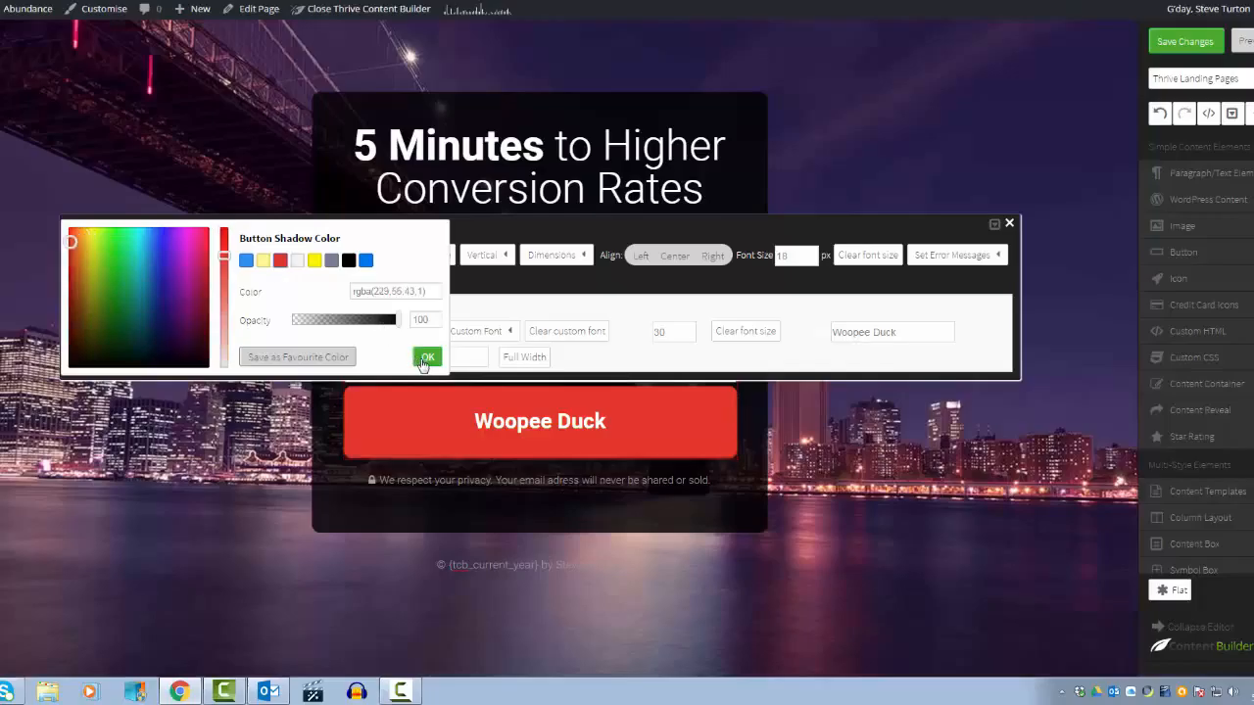
pyautogui.click(426, 358)
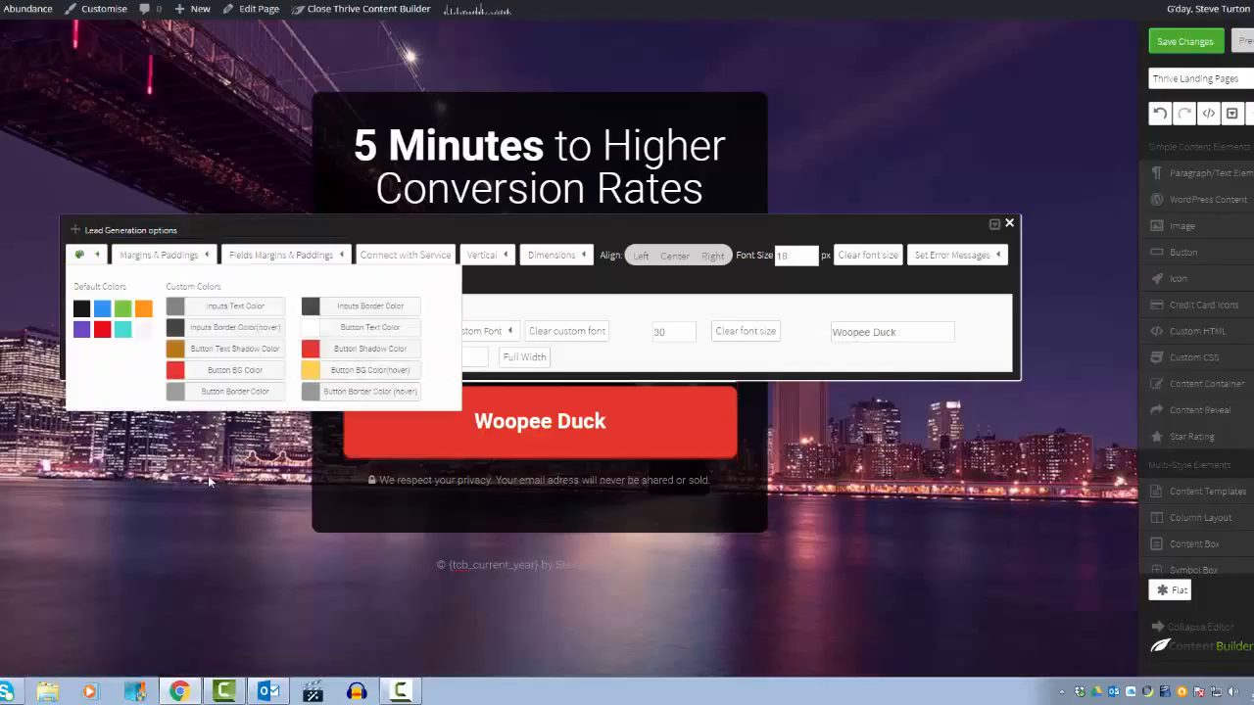
# Step: Save the landing page changes, leave the builder and publish the Make a Million! page
pyautogui.click(208, 481)
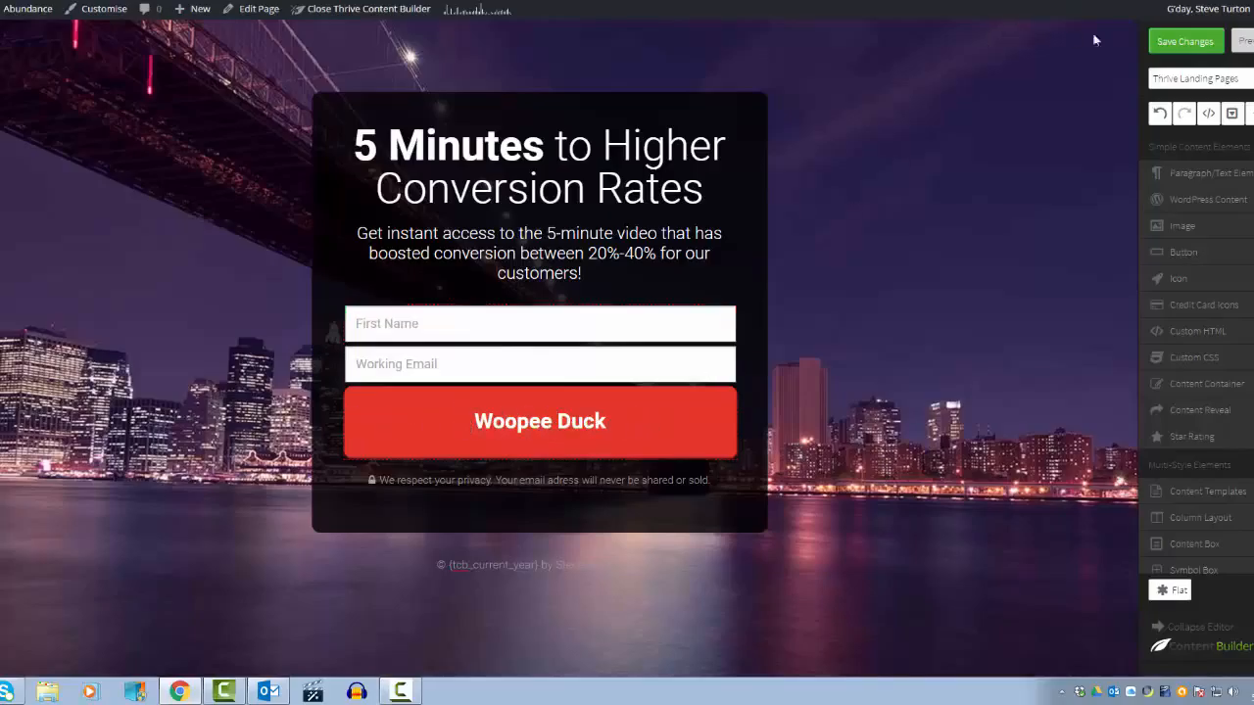
pyautogui.click(1175, 51)
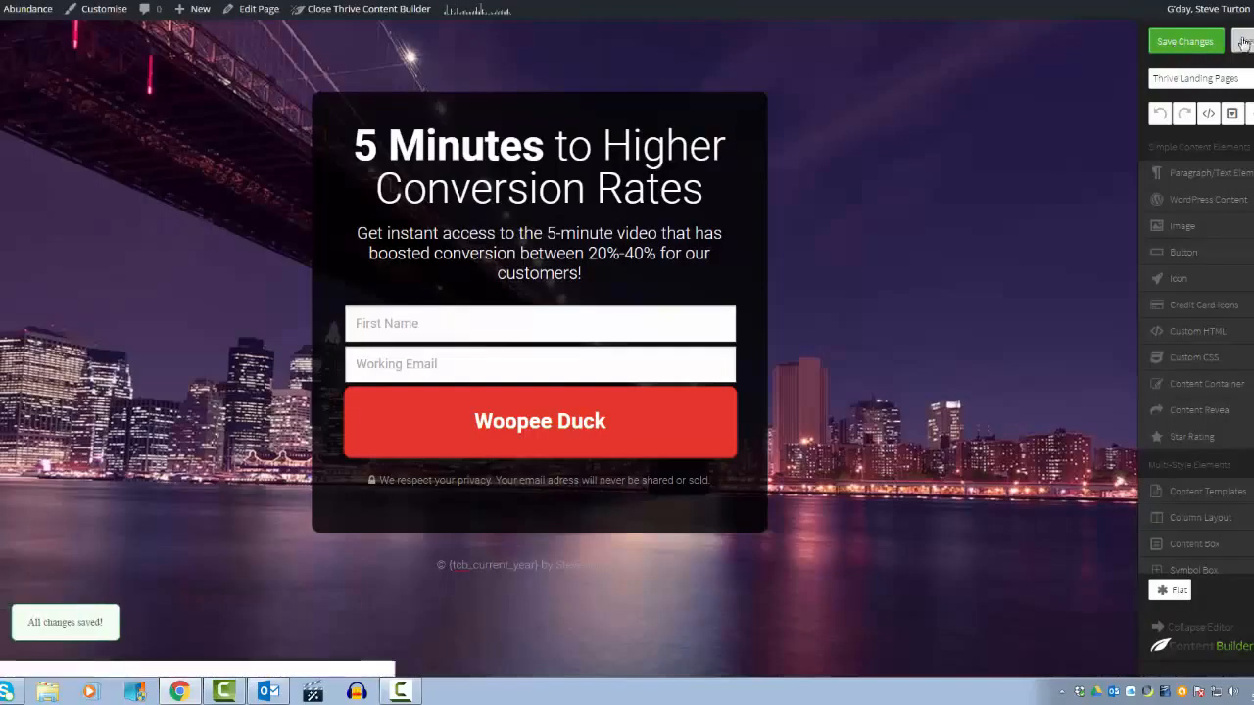
pyautogui.click(1246, 44)
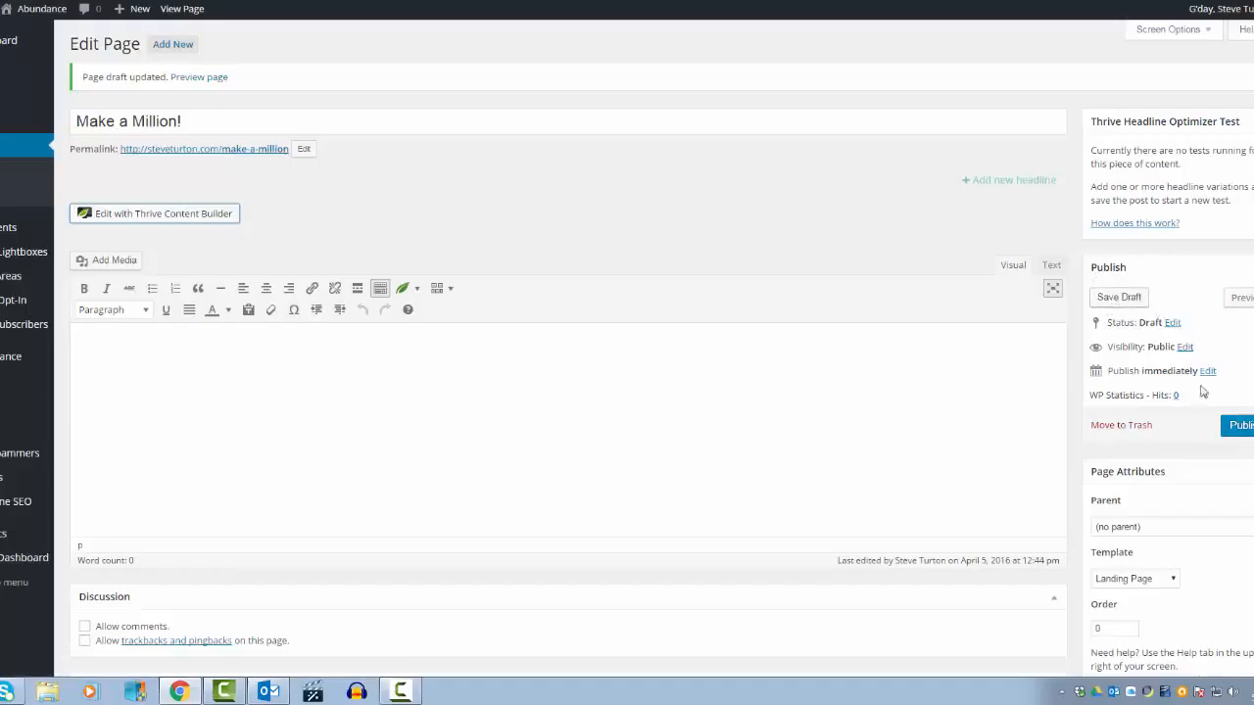
pyautogui.click(1242, 427)
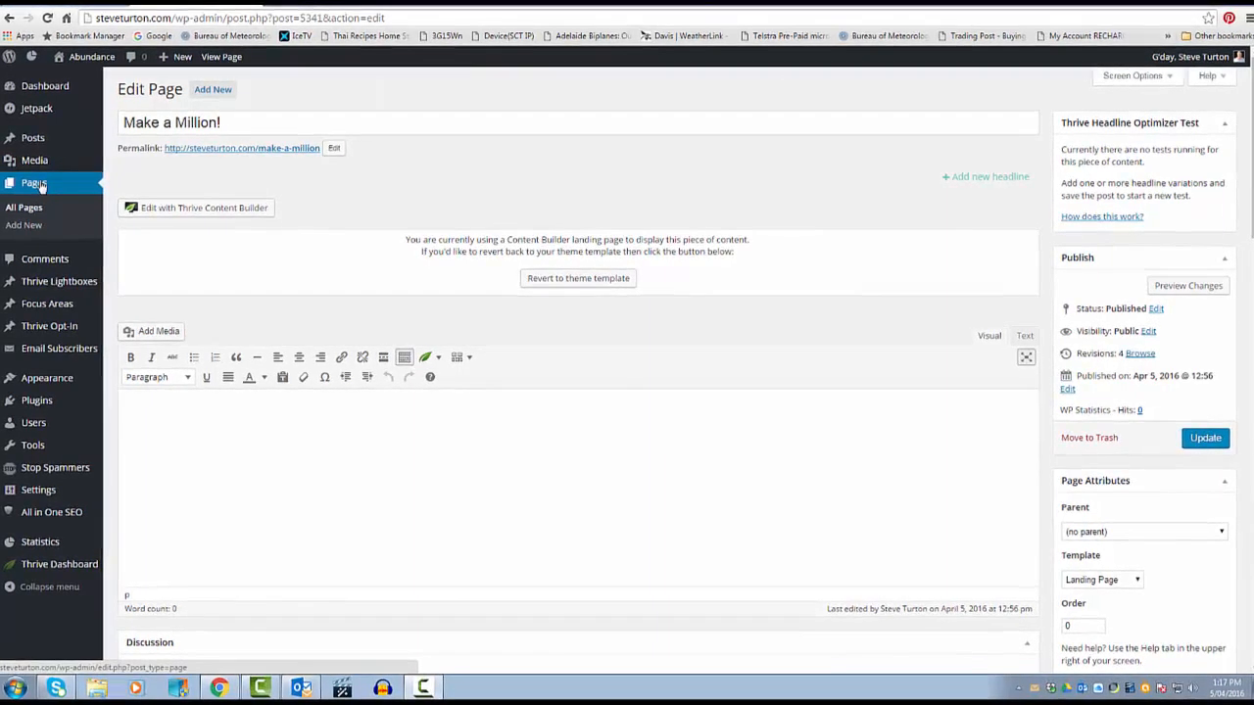
# Step: Open the published Make a Million! page from the date-sorted pages list and select its web address
pyautogui.click(29, 186)
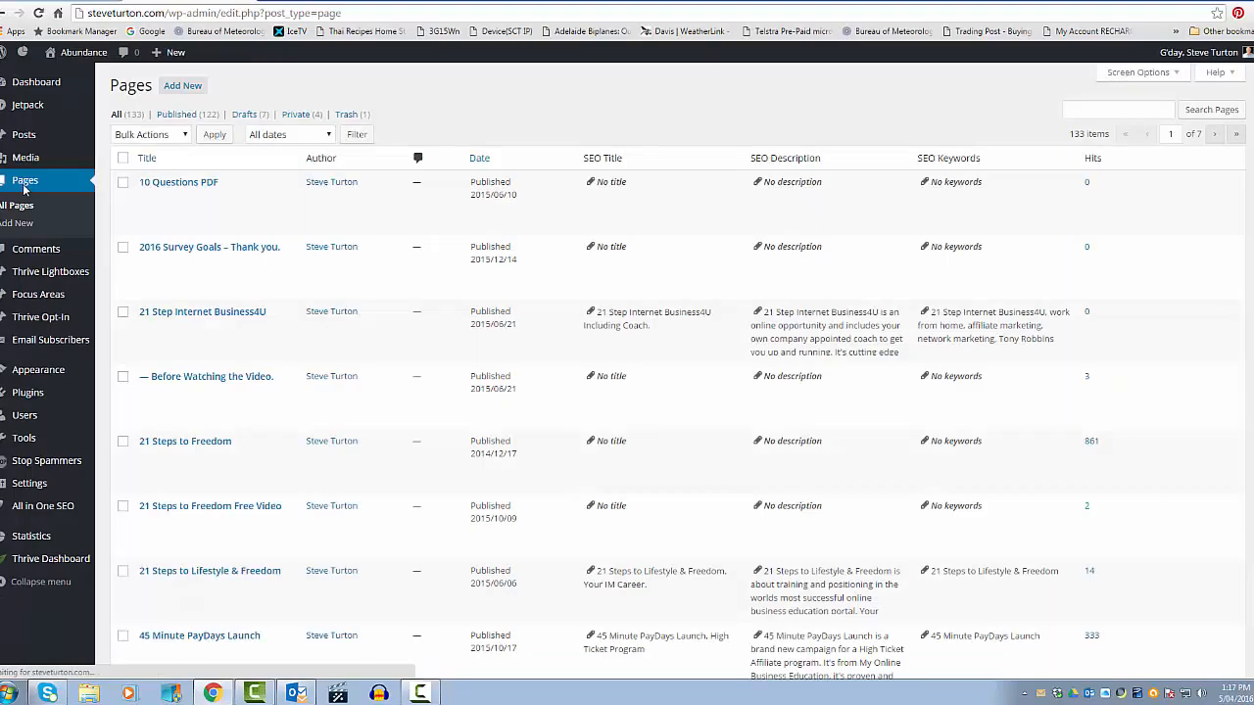
pyautogui.moveTo(177, 194)
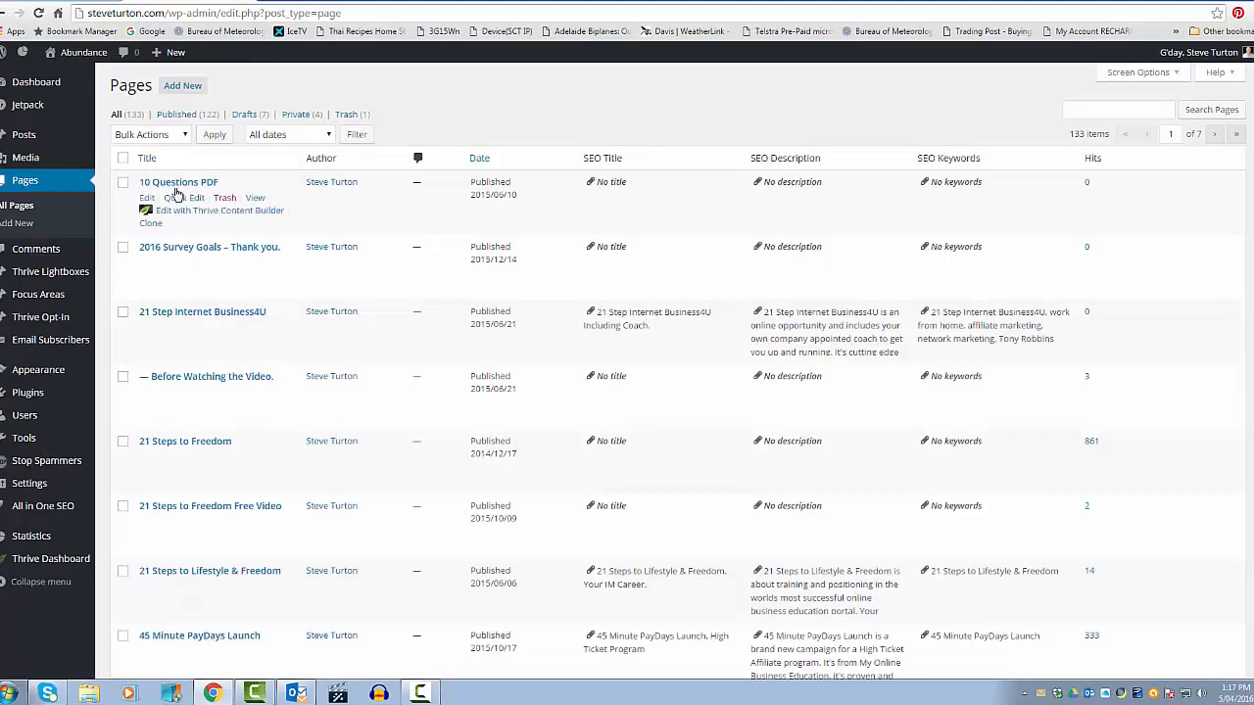
pyautogui.click(484, 163)
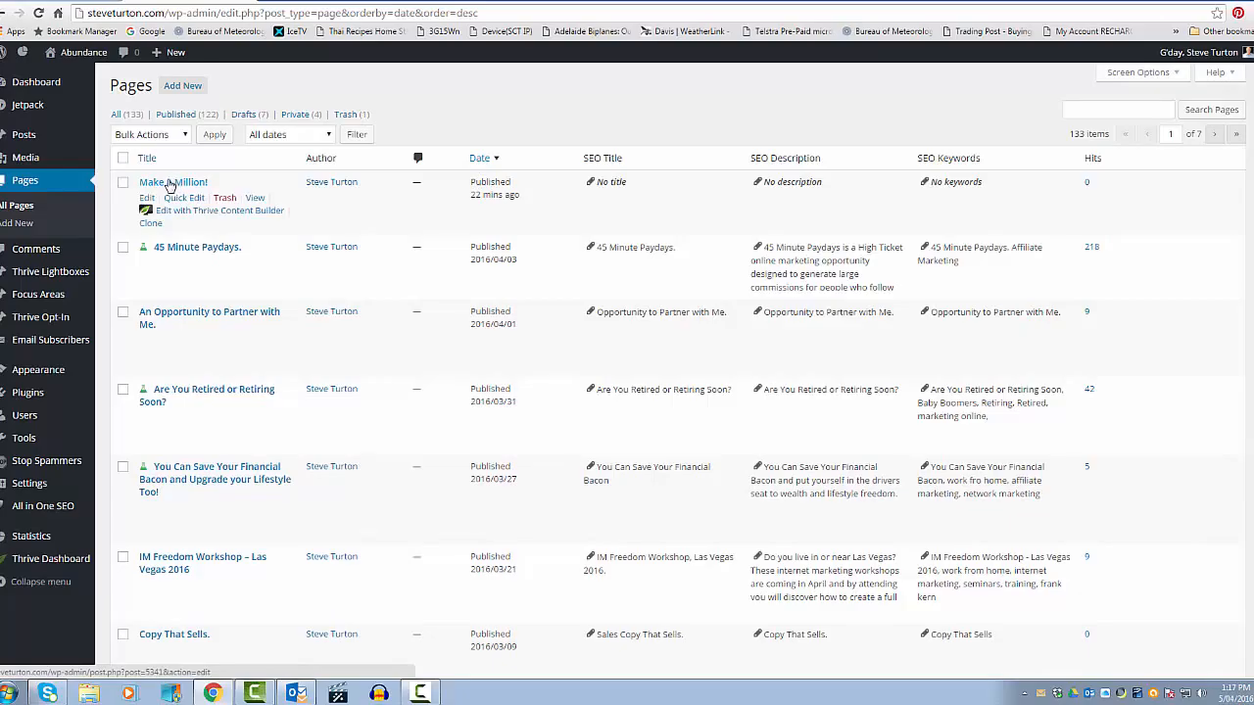
pyautogui.click(256, 197)
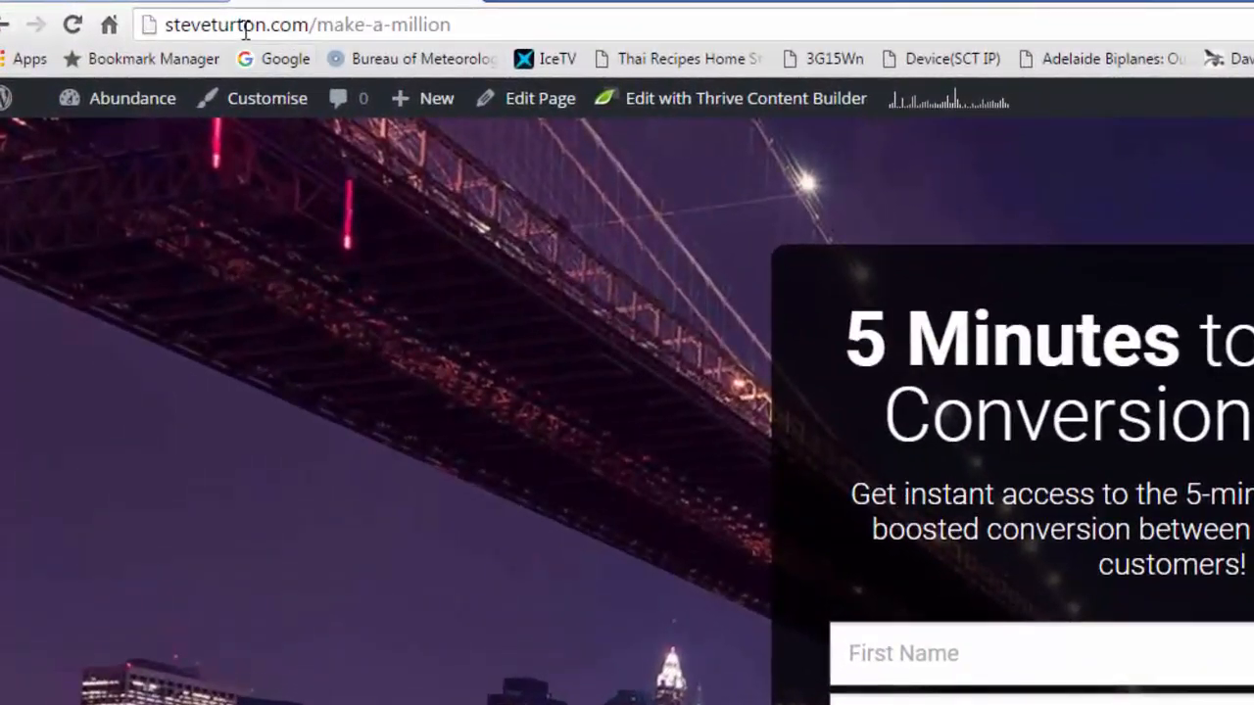
pyautogui.click(465, 26)
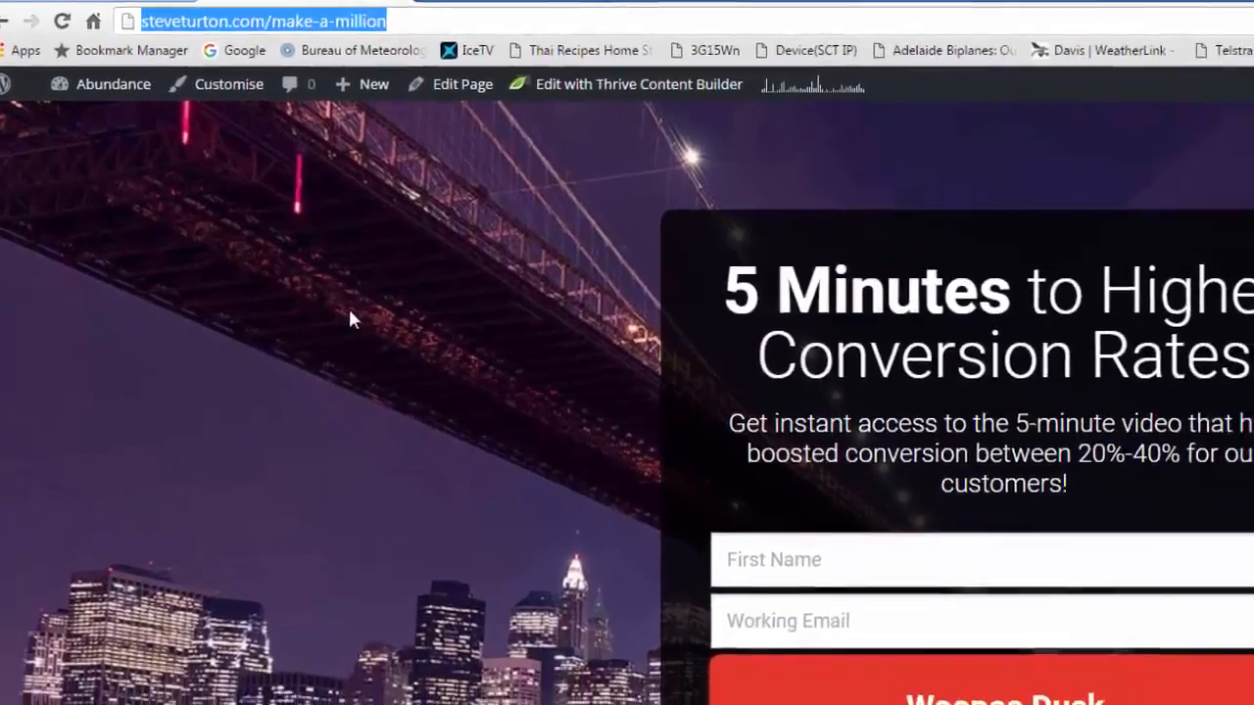